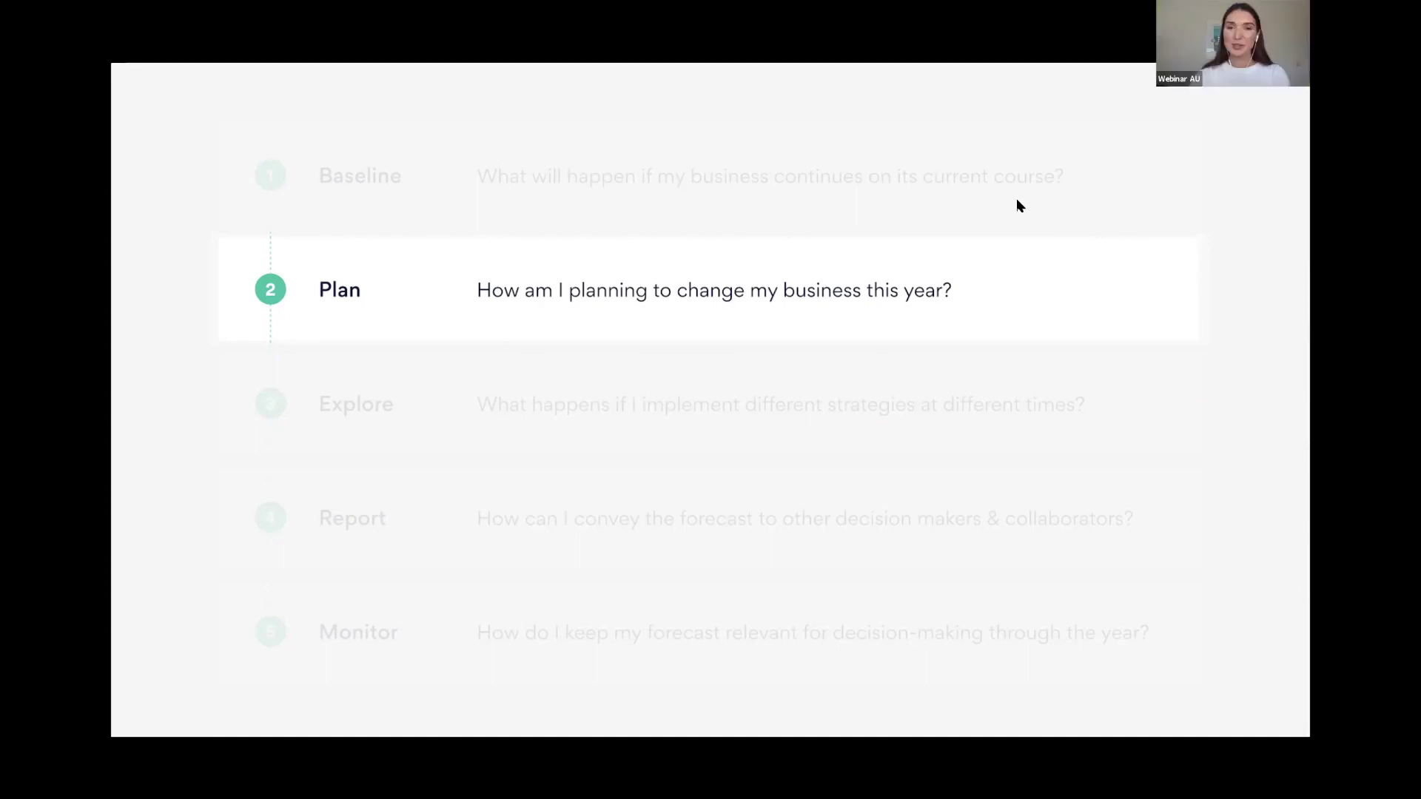
Step: Switch from the slides to the Fathom forecast and break down the January 2021 Income figure
{"action": "key", "text": "Right"}
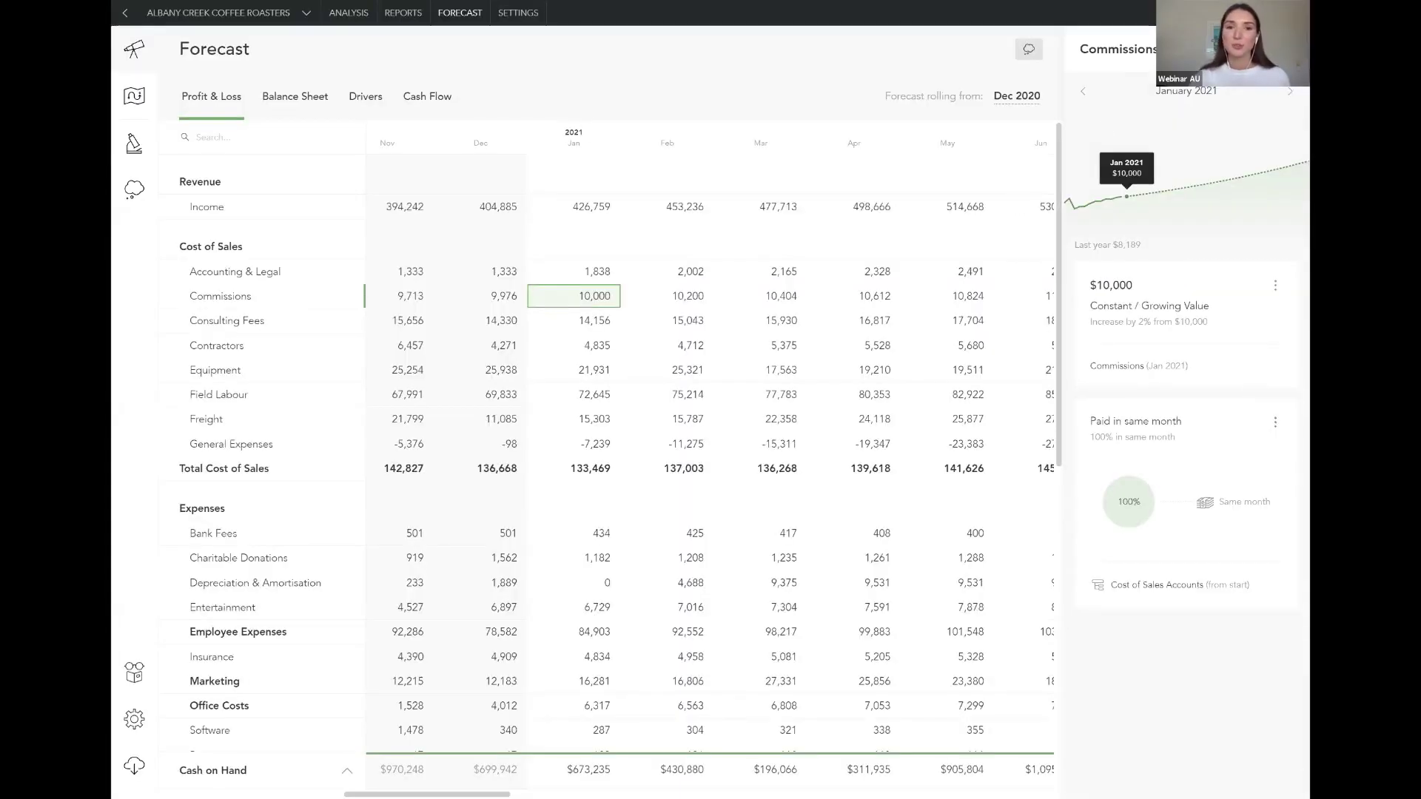
{"action": "left_click", "coordinate": [618, 209]}
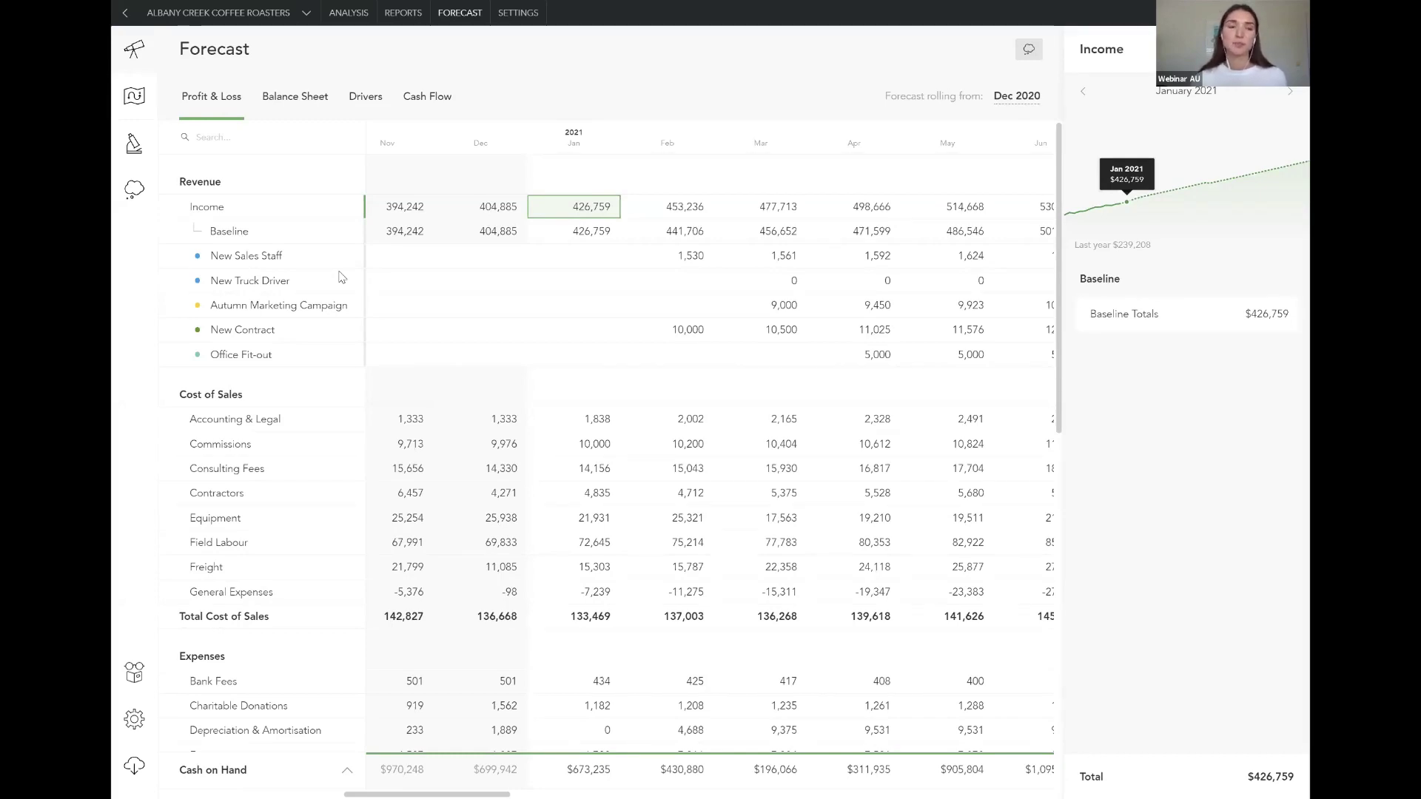
Step: Create a microforecast named New Consultant in the New Hires category with a starting date of Mar 2021
{"action": "left_click", "coordinate": [131, 145]}
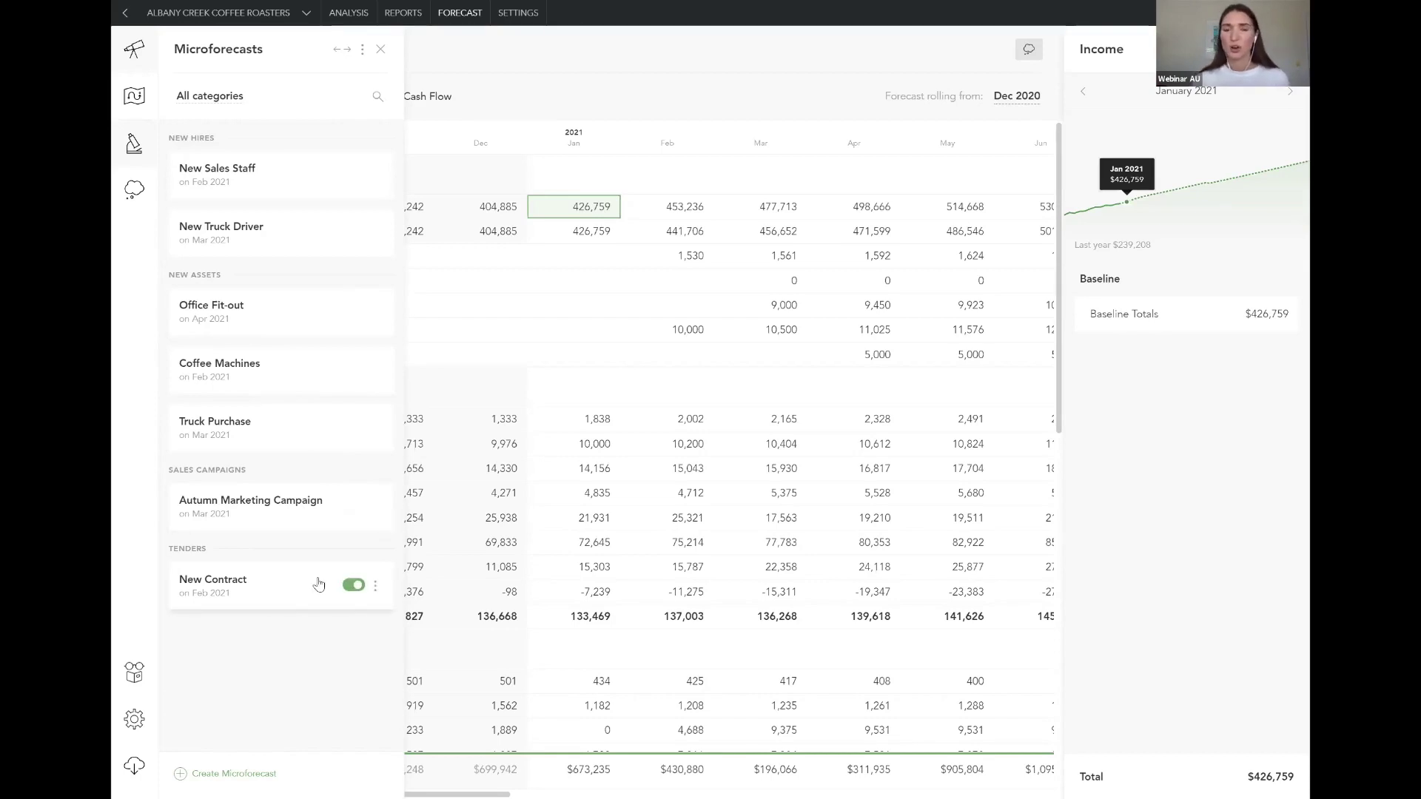
{"action": "left_click", "coordinate": [222, 774]}
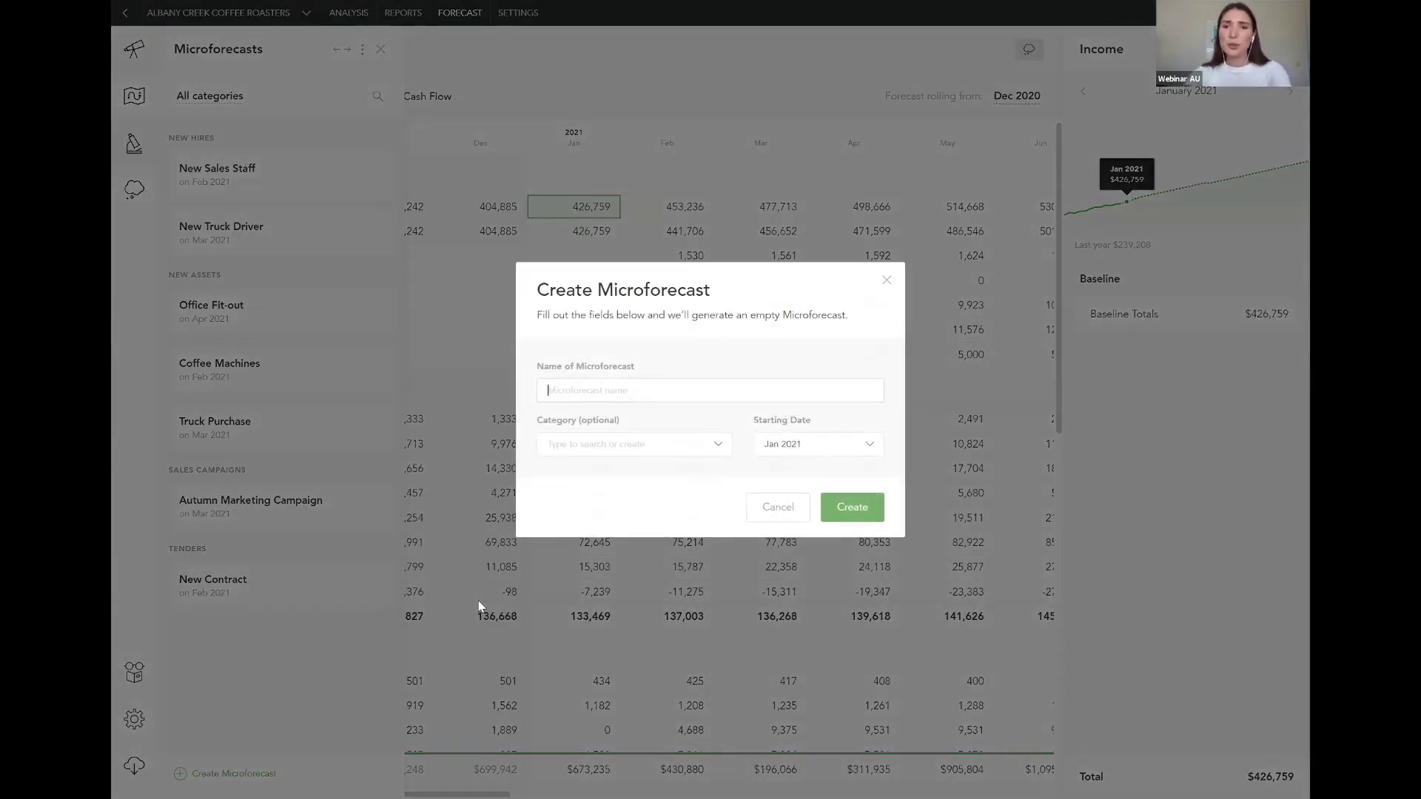
{"action": "type", "text": "New Consu"}
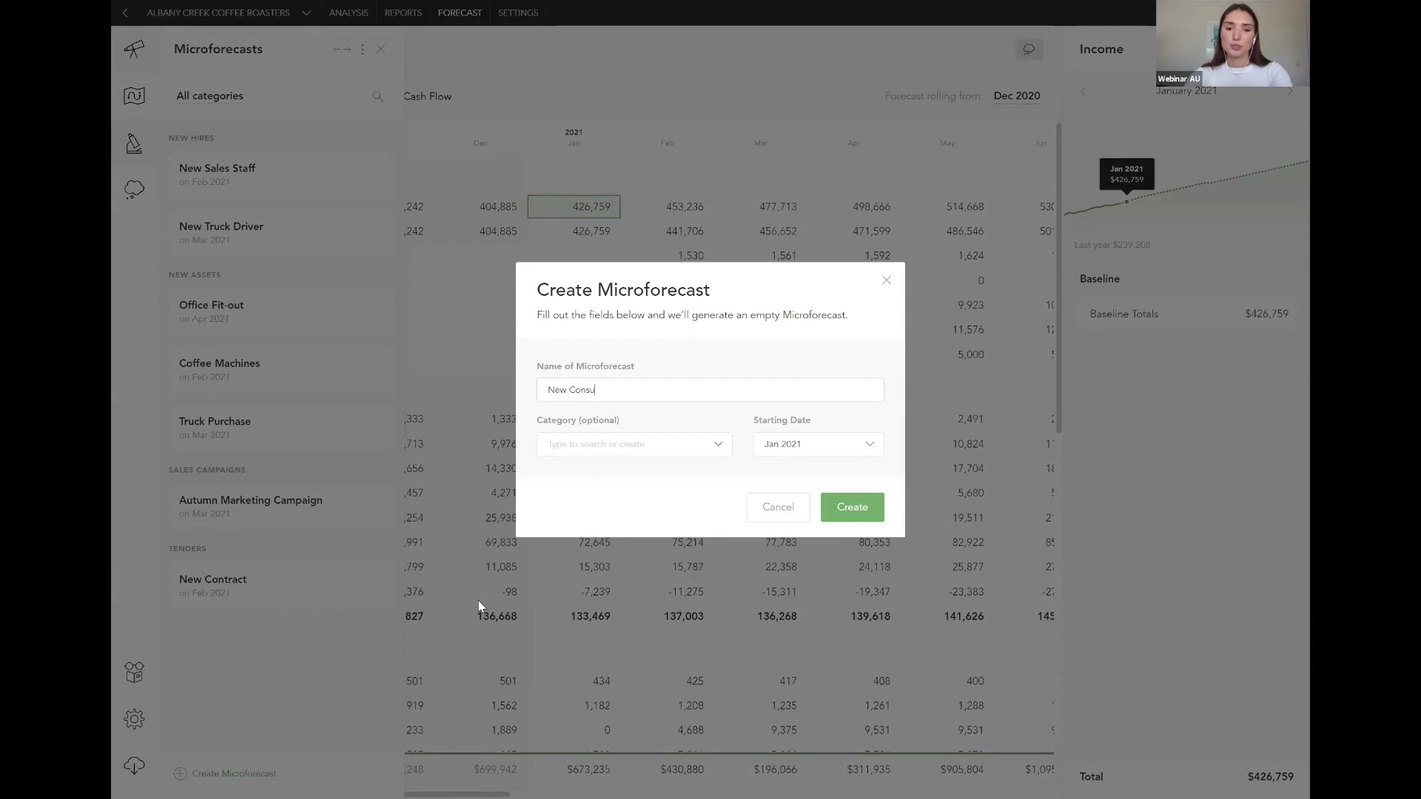
{"action": "type", "text": "ltant"}
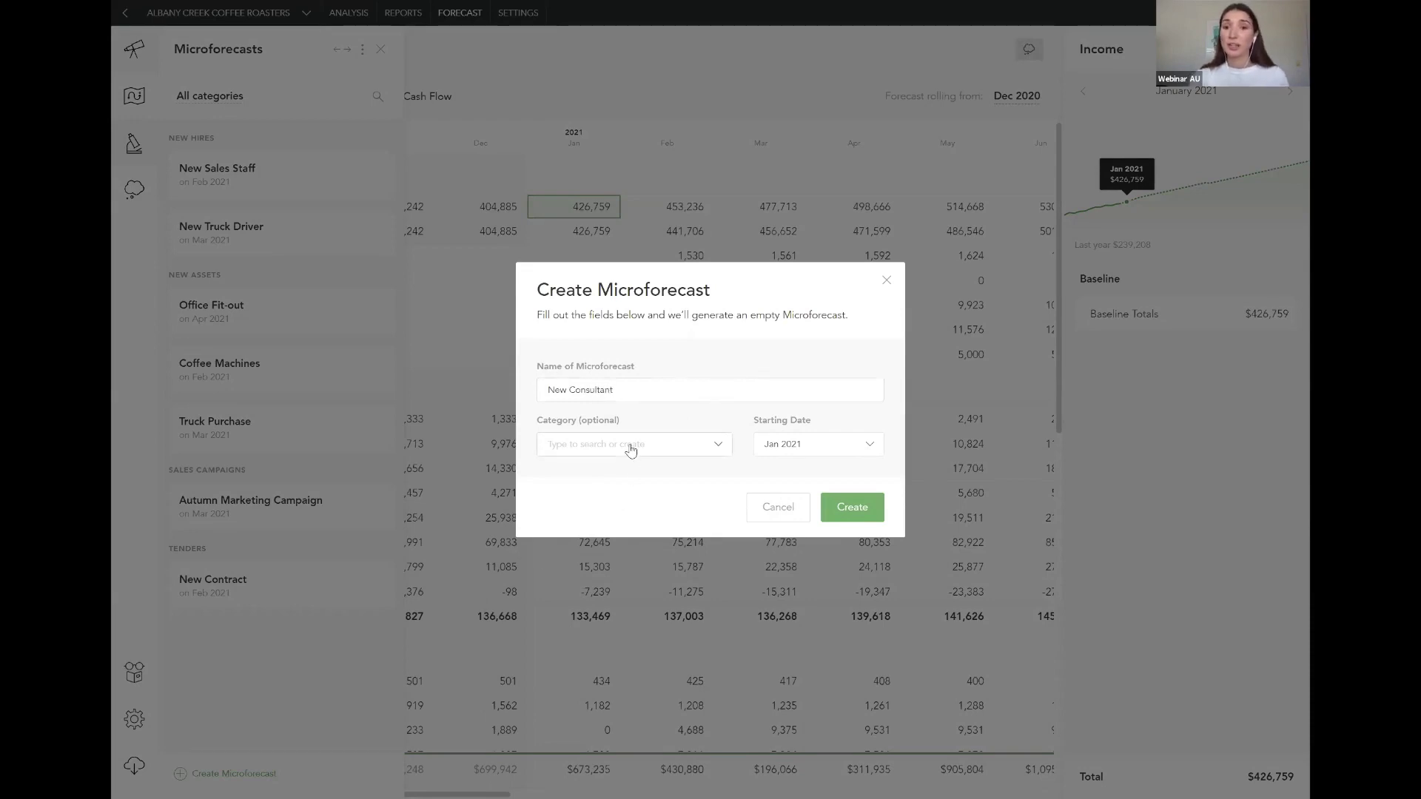
{"action": "left_click", "coordinate": [629, 450]}
{"action": "left_click", "coordinate": [631, 472]}
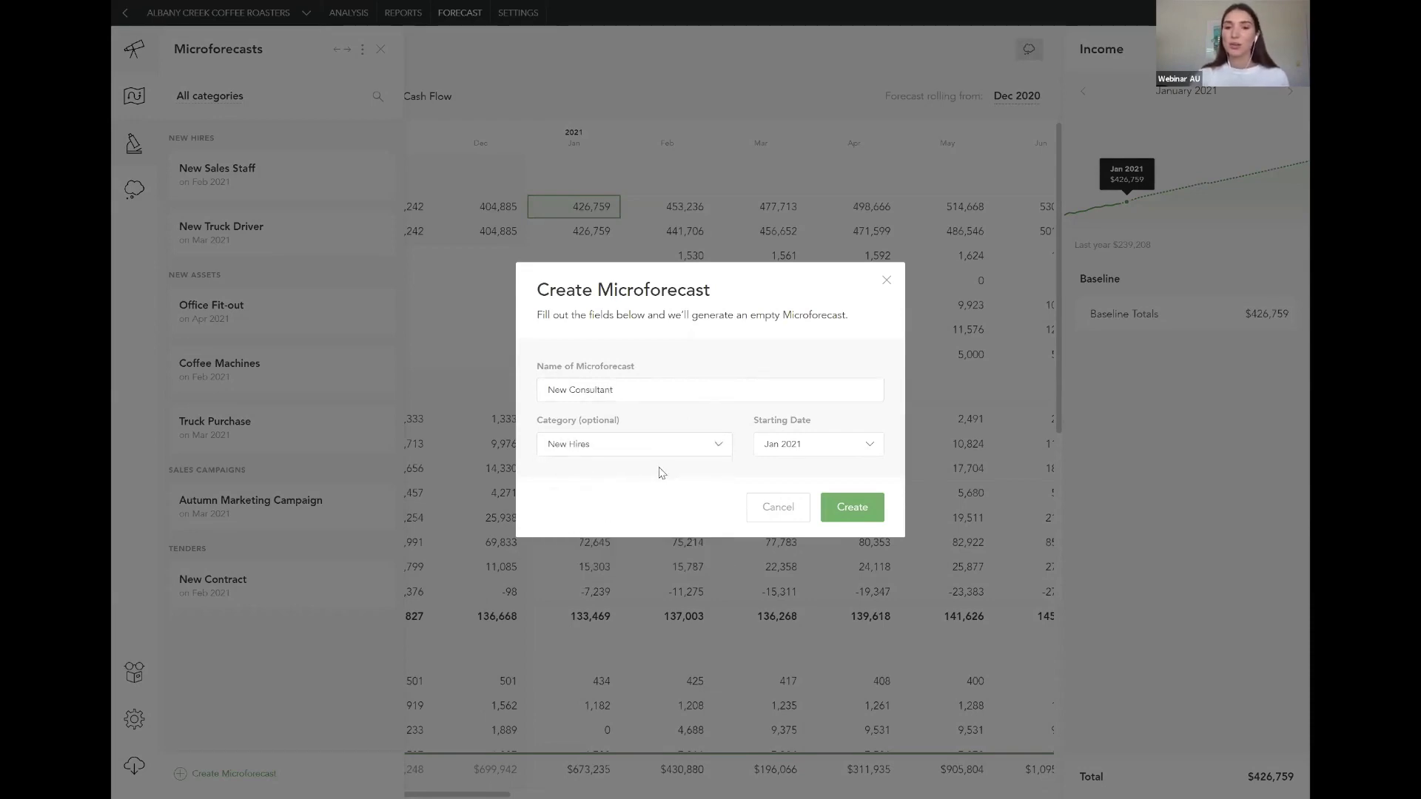
{"action": "left_click", "coordinate": [801, 443]}
{"action": "left_click", "coordinate": [802, 511]}
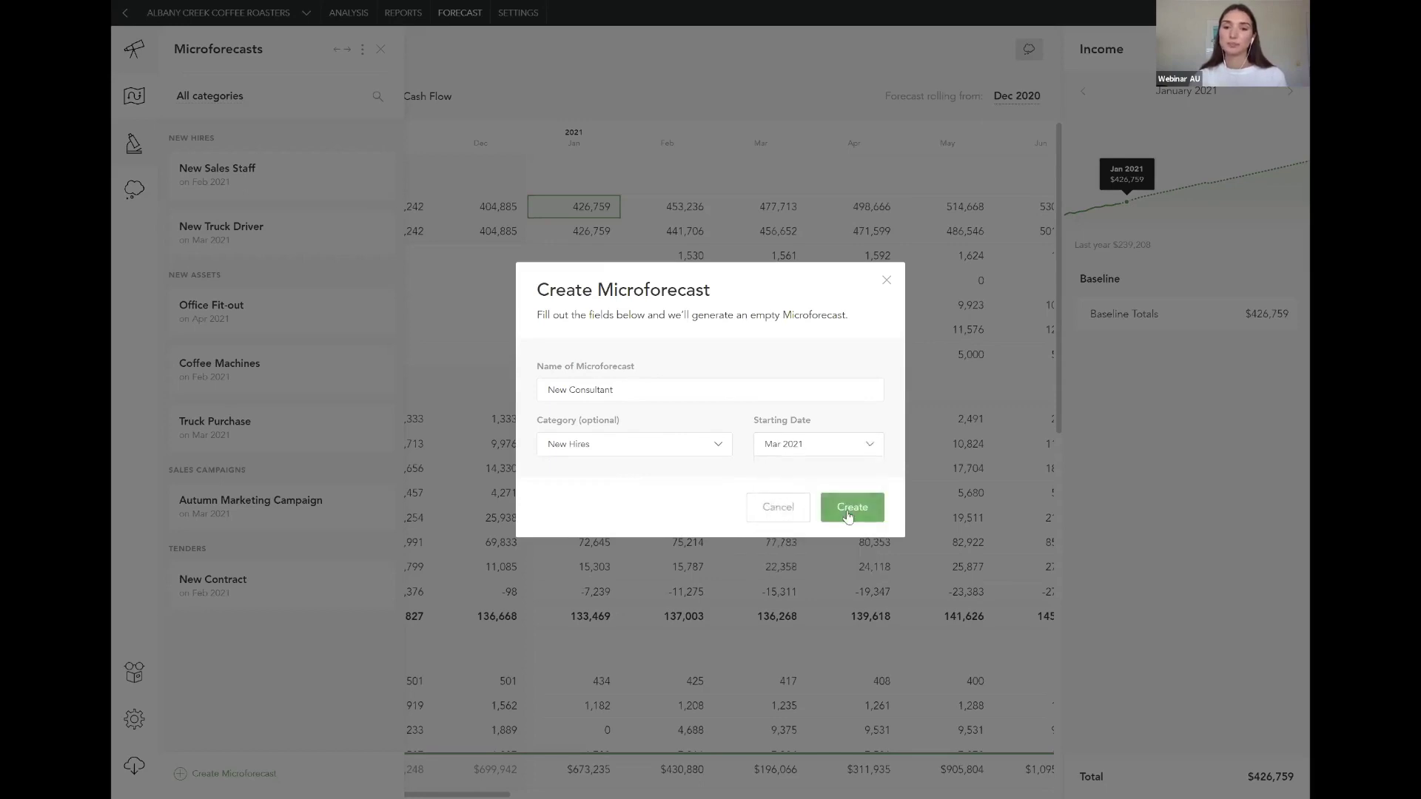
{"action": "left_click", "coordinate": [848, 514]}
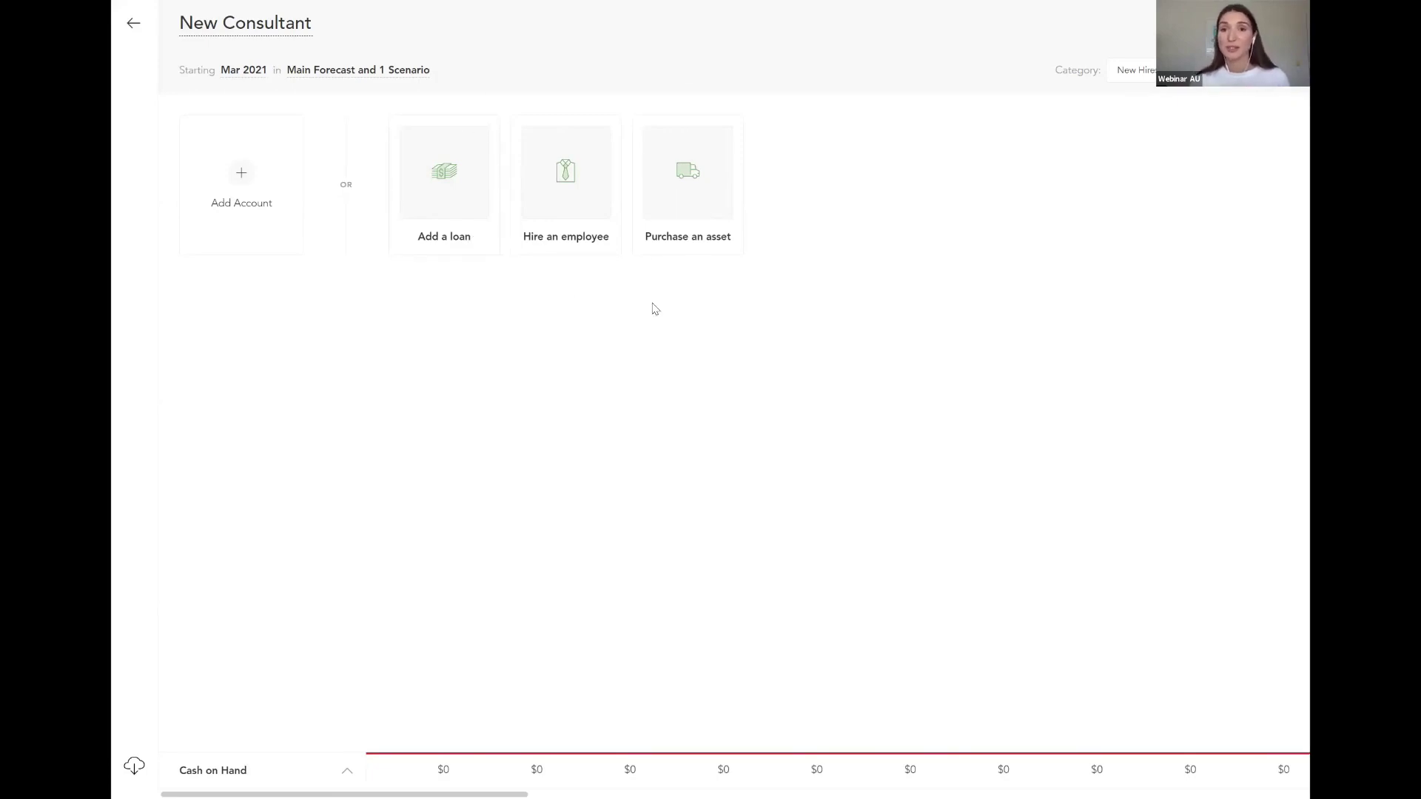
Step: Add a permanent employee hire to the microforecast with an annual salary of $80000 and the Salaries & Wages expense account
{"action": "left_click", "coordinate": [569, 233]}
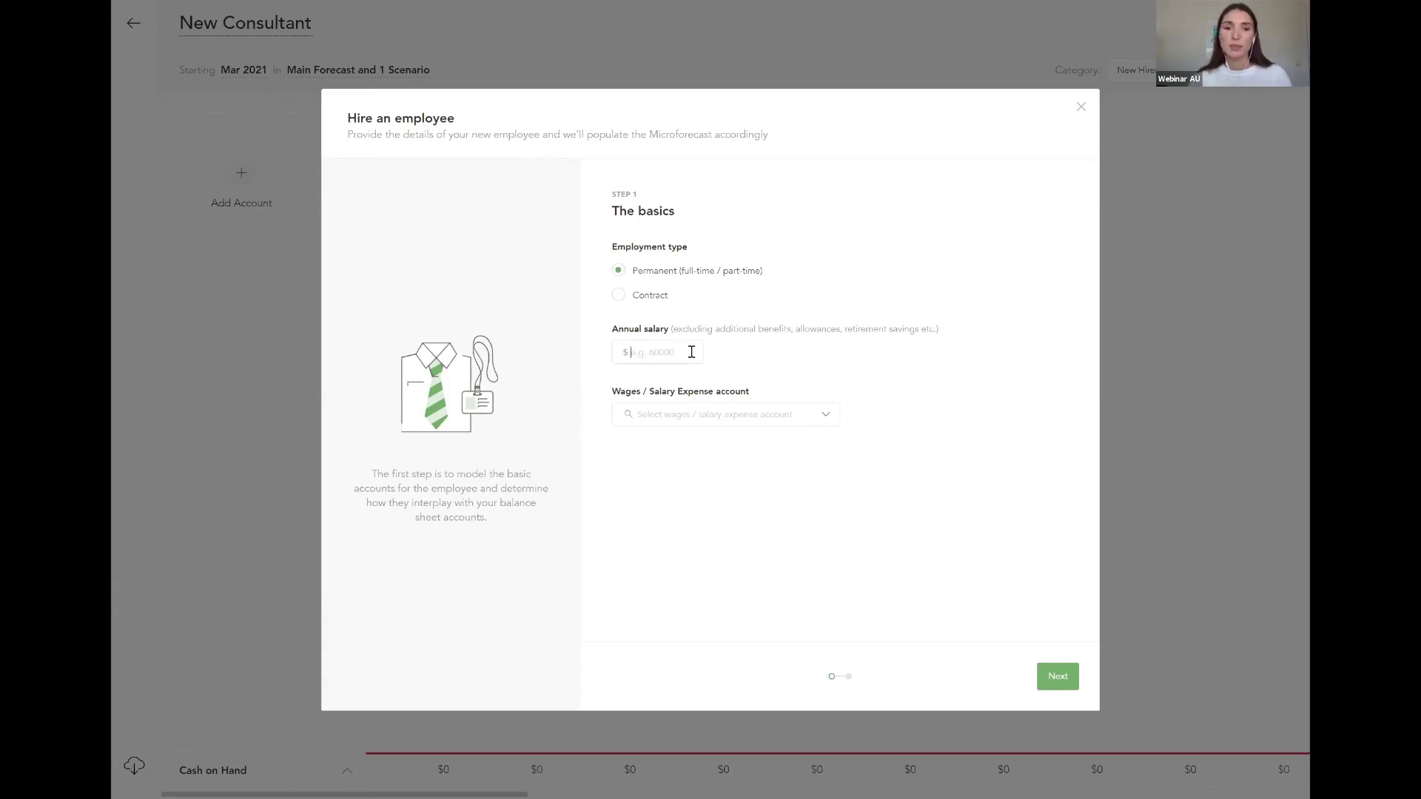
{"action": "type", "text": "80000"}
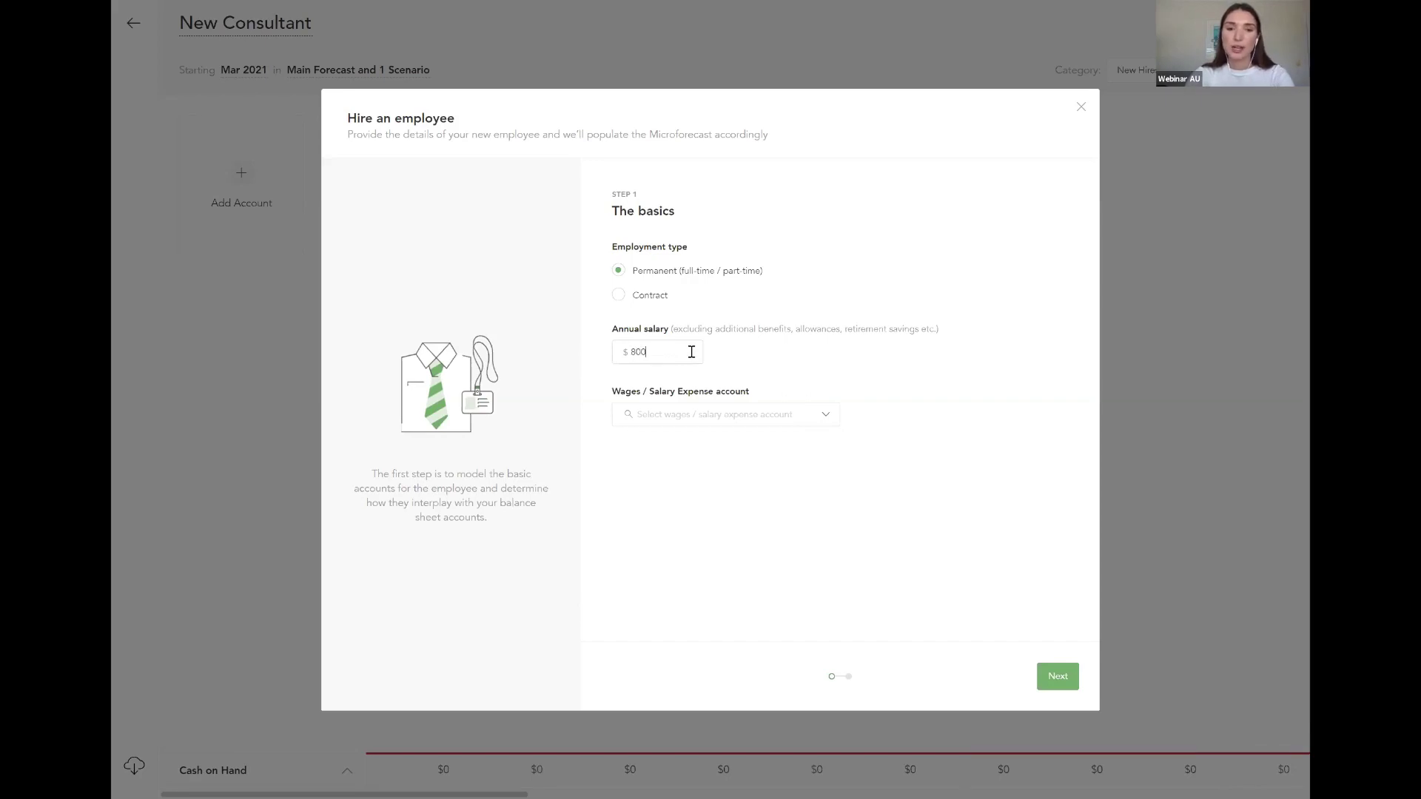
{"action": "left_click", "coordinate": [721, 425]}
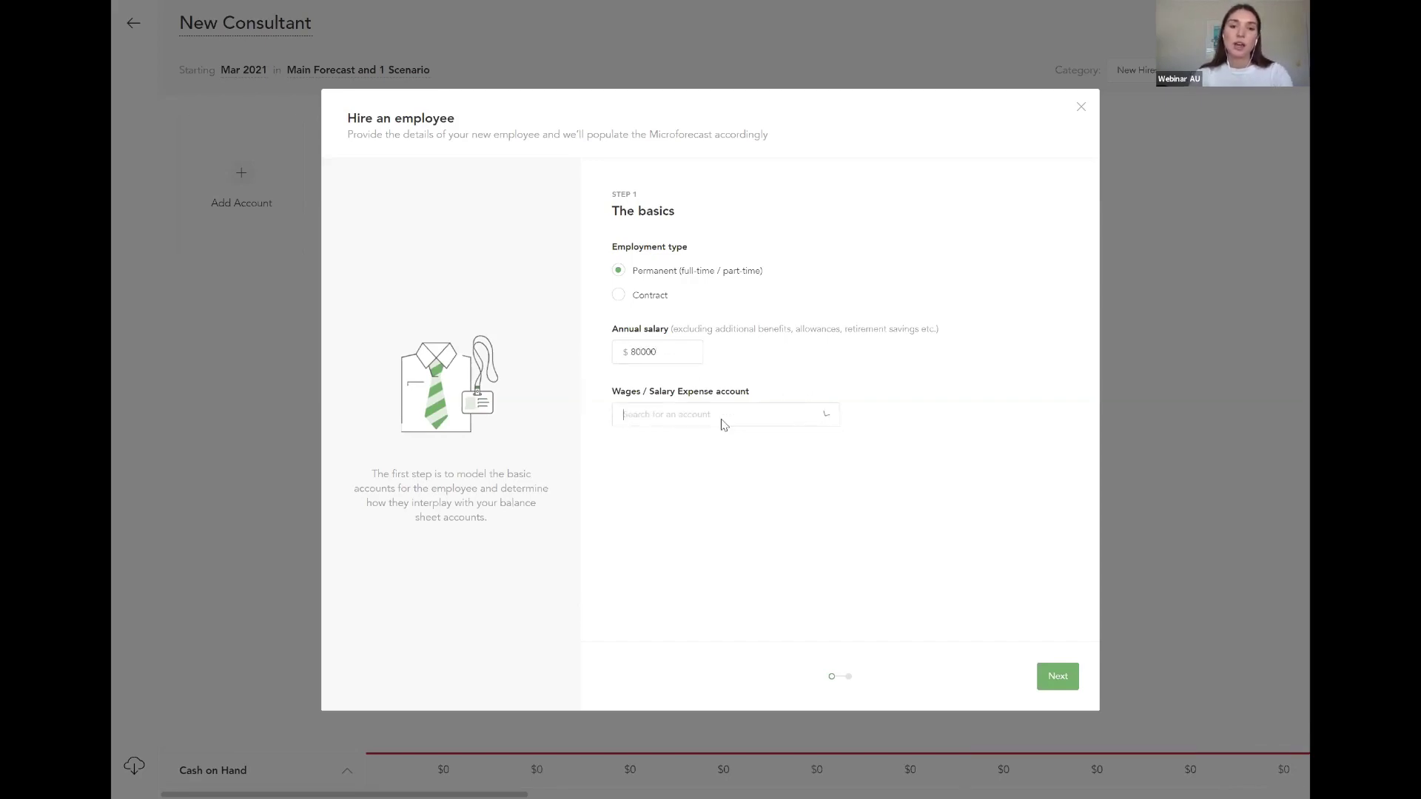
{"action": "type", "text": "wage"}
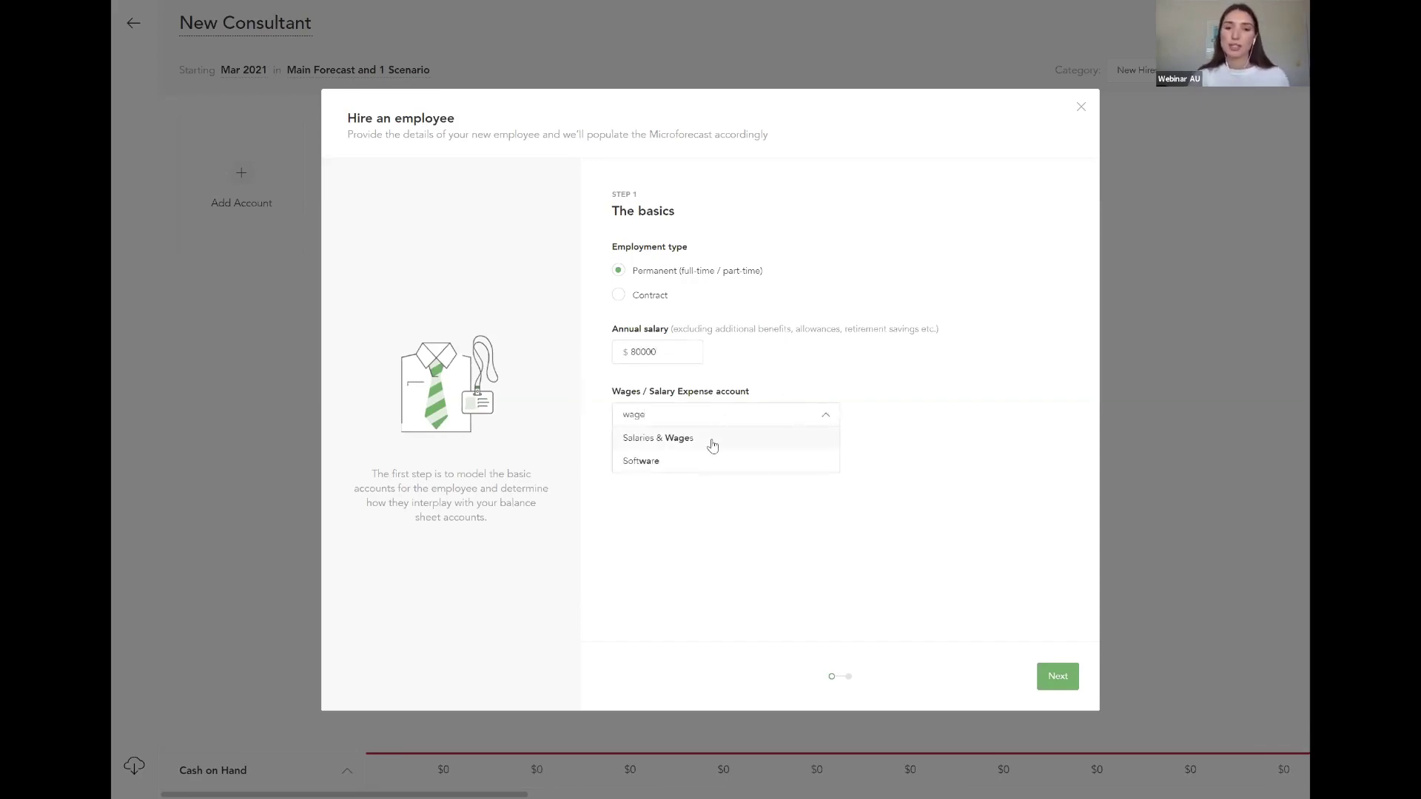
{"action": "left_click", "coordinate": [712, 441]}
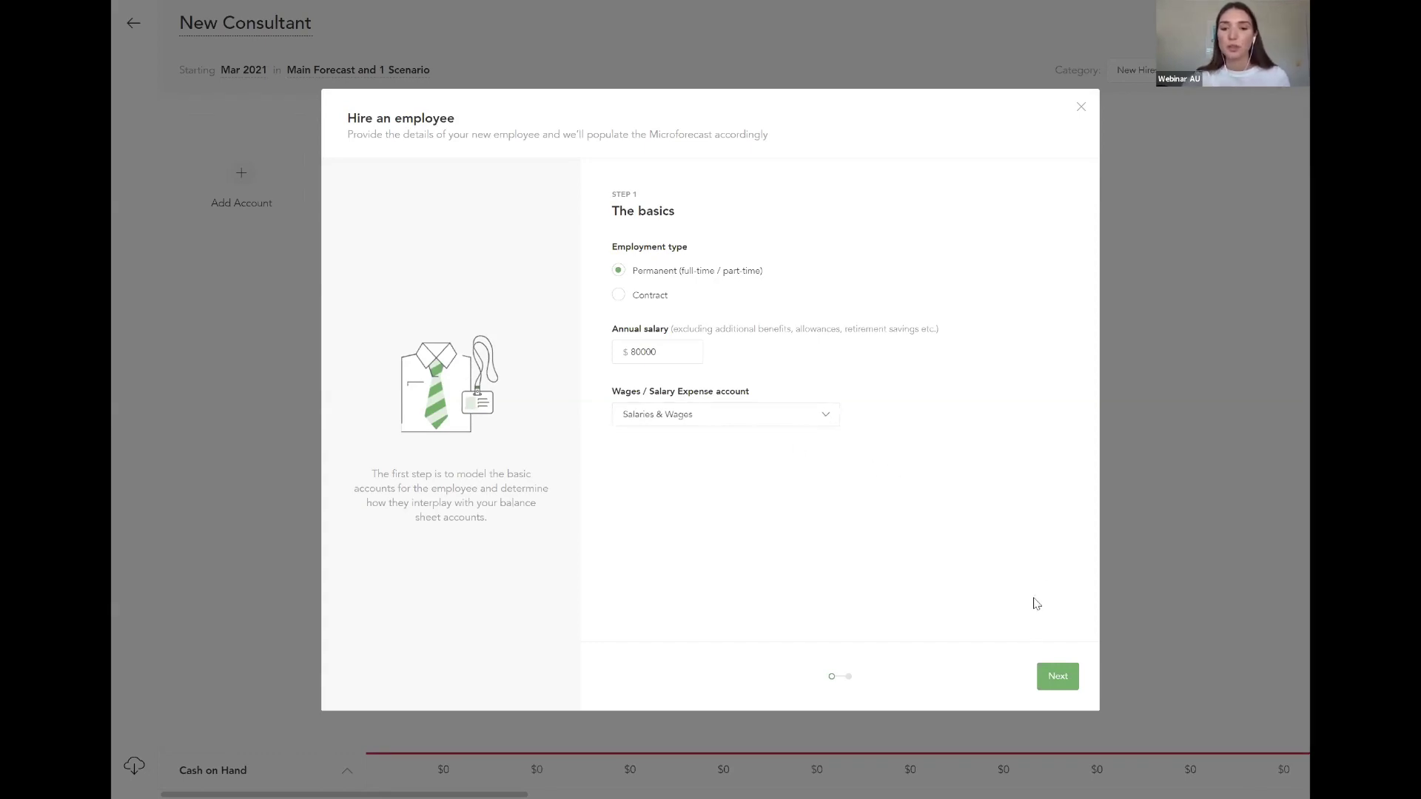
{"action": "left_click", "coordinate": [1055, 673]}
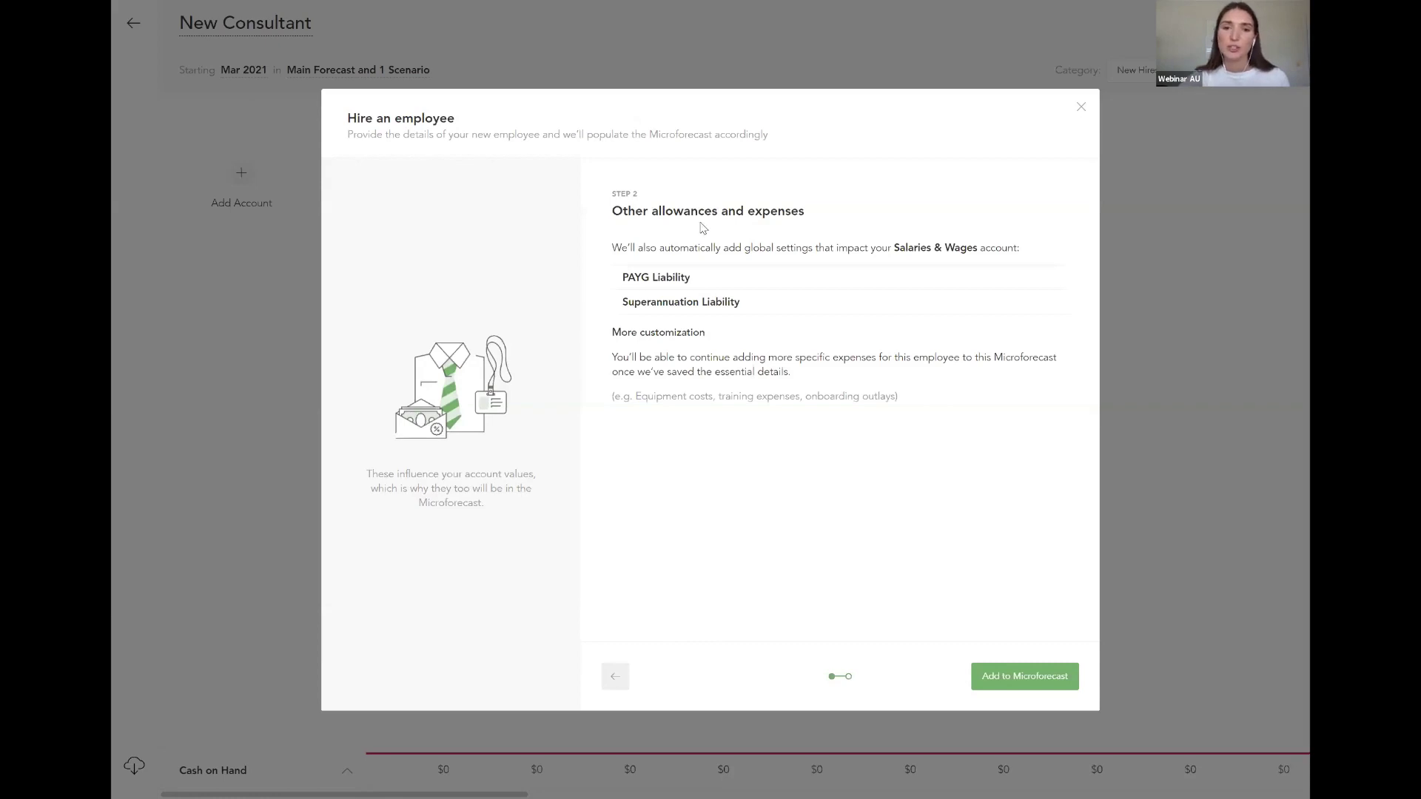
{"action": "left_click", "coordinate": [1066, 682]}
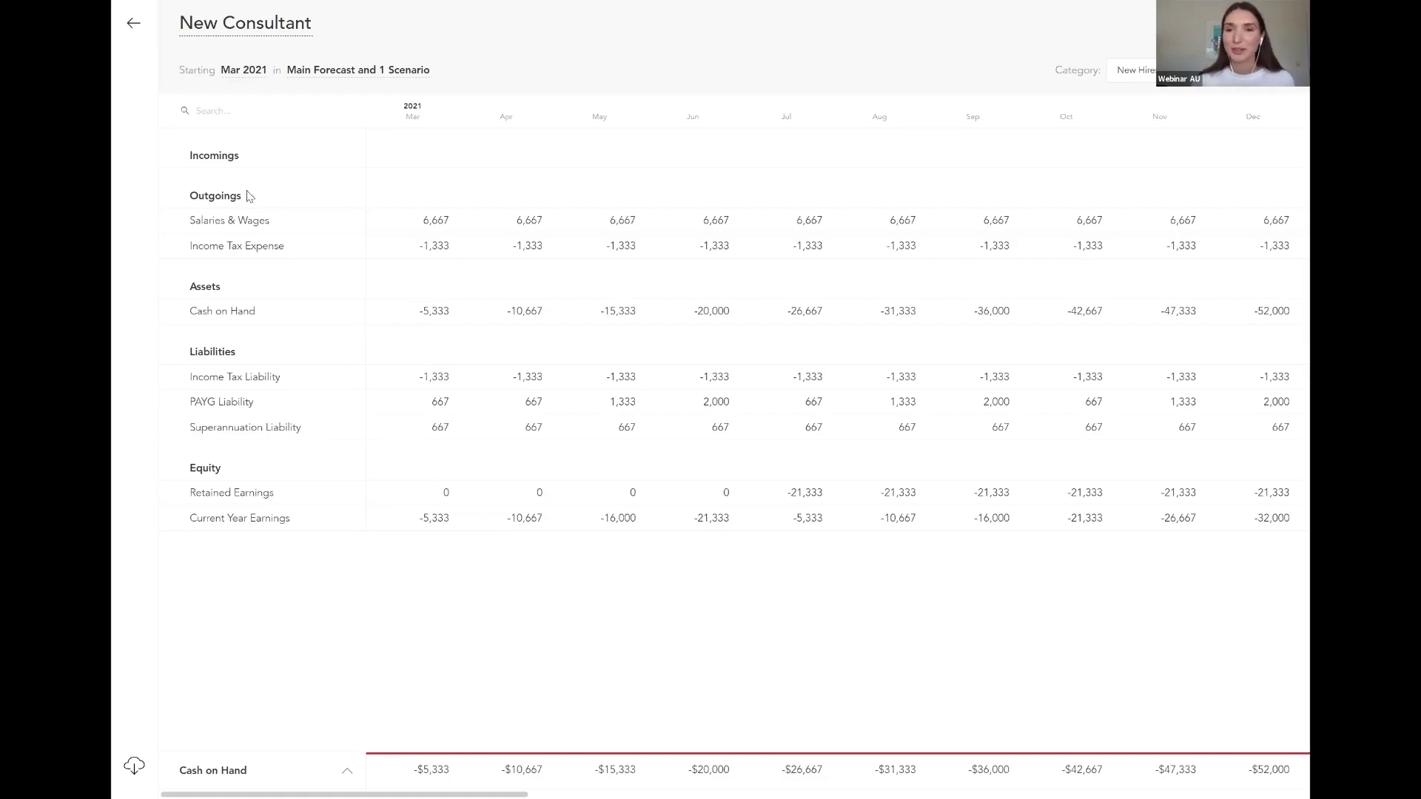
Step: Add the Income account to the New Consultant microforecast
{"action": "left_click", "coordinate": [1214, 88]}
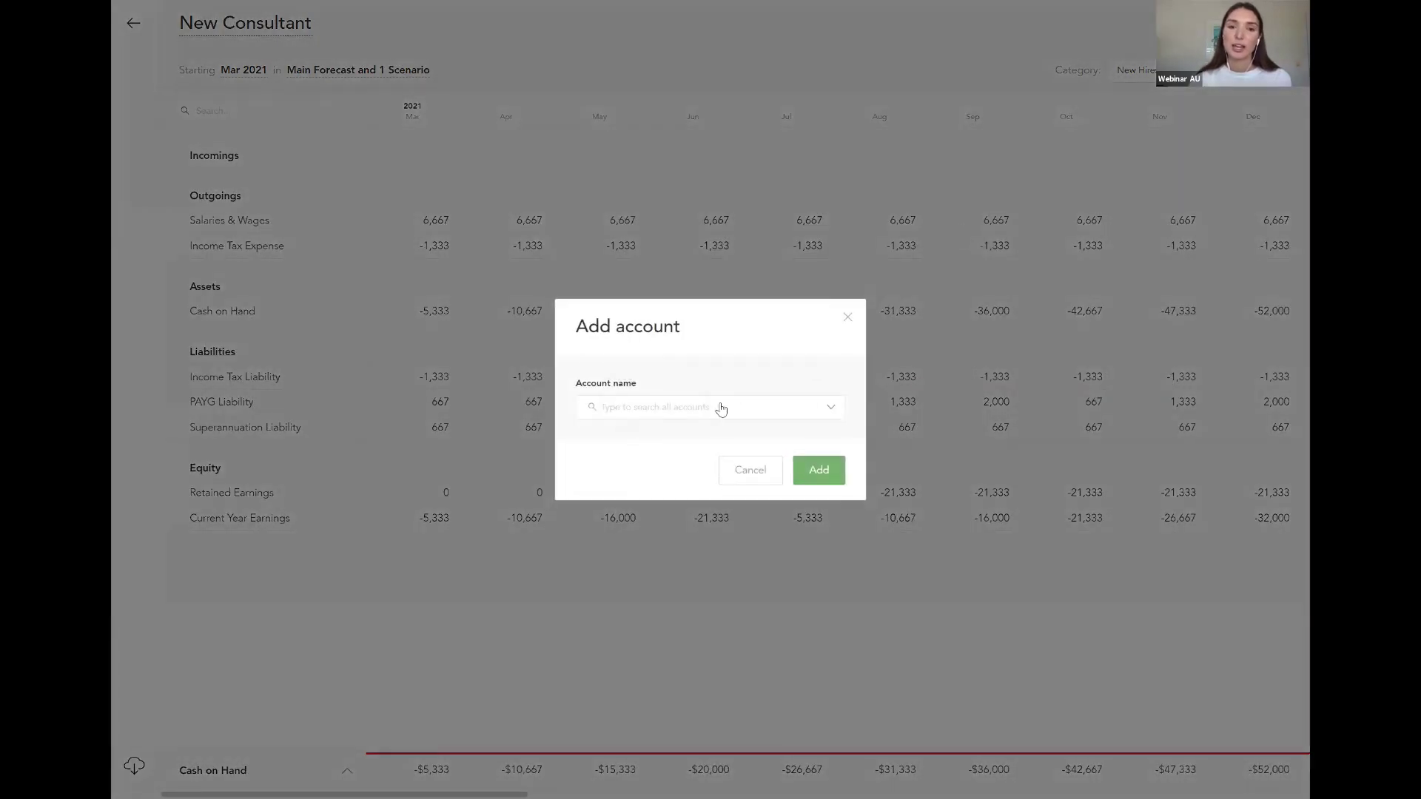
{"action": "left_click", "coordinate": [623, 470]}
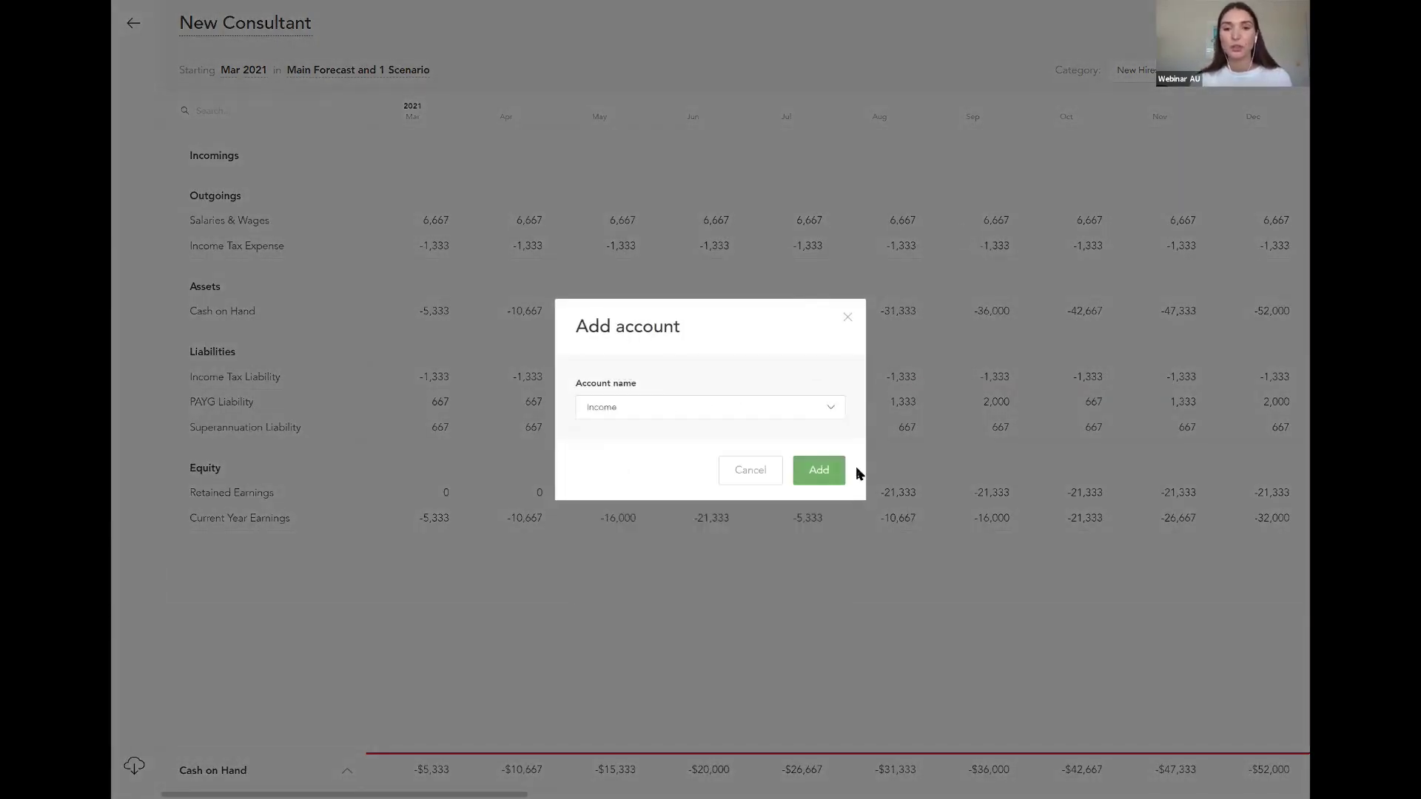
{"action": "left_click", "coordinate": [821, 470]}
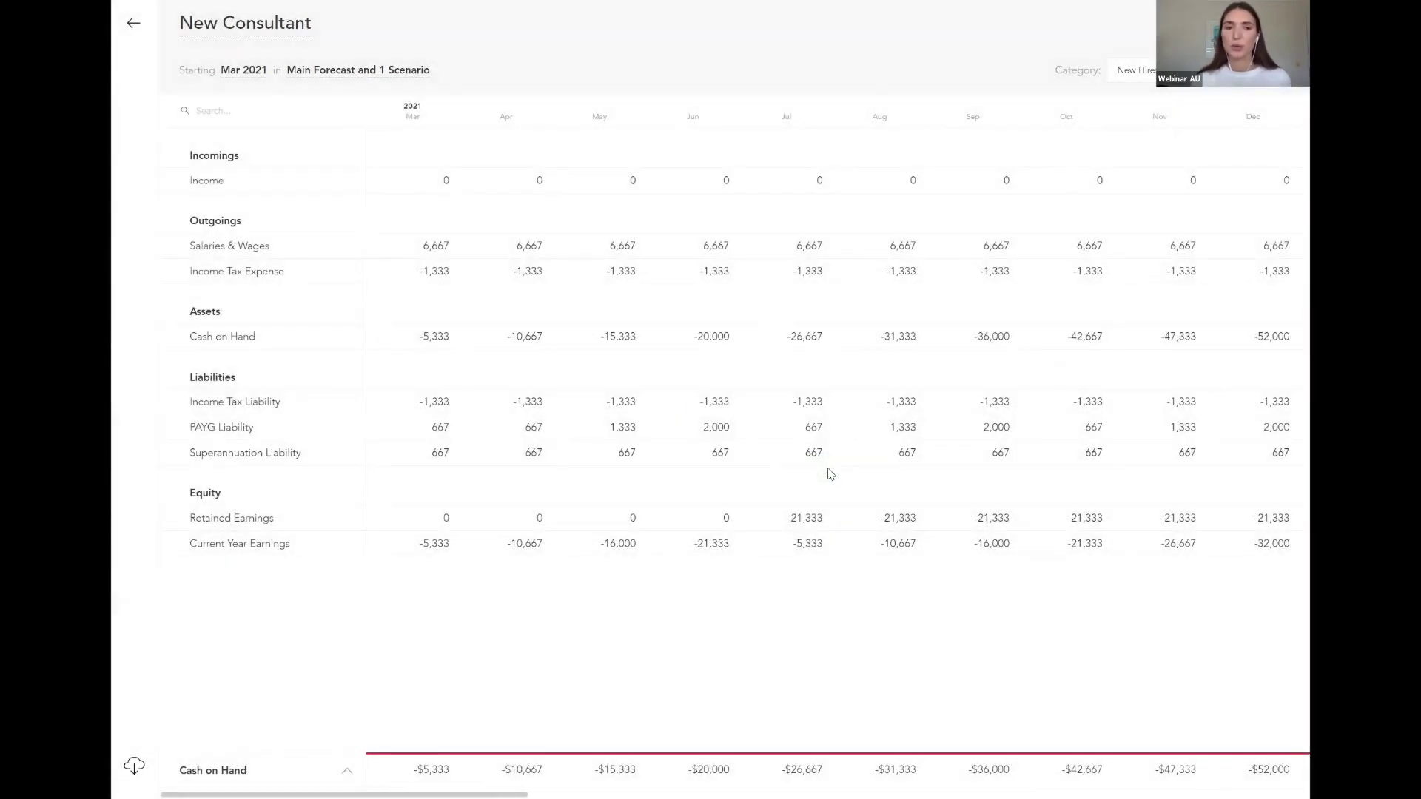
Step: Start a value rule for Income from Mar 2021 onwards, with values calculated by Formula / Drivers
{"action": "left_click", "coordinate": [434, 192]}
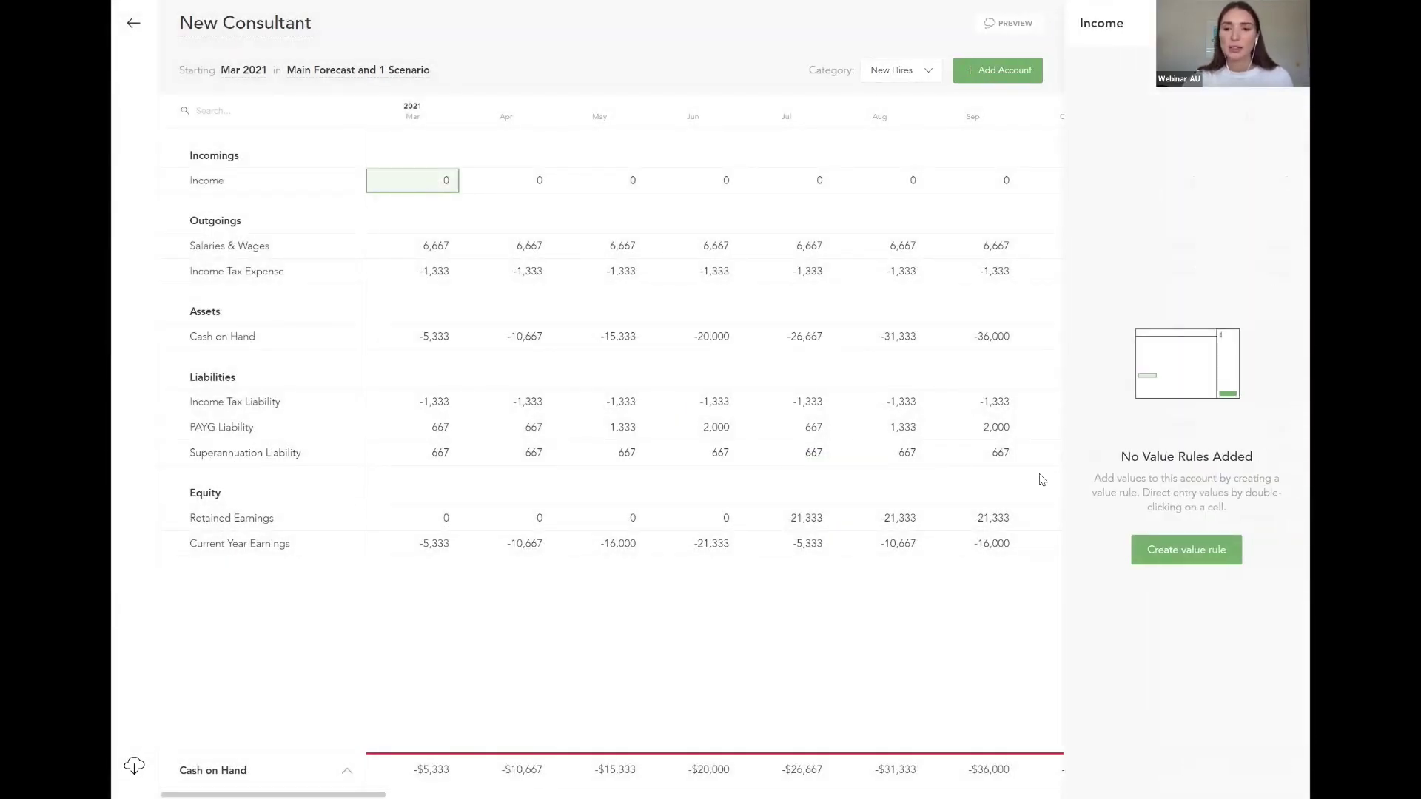
{"action": "left_click", "coordinate": [1152, 547]}
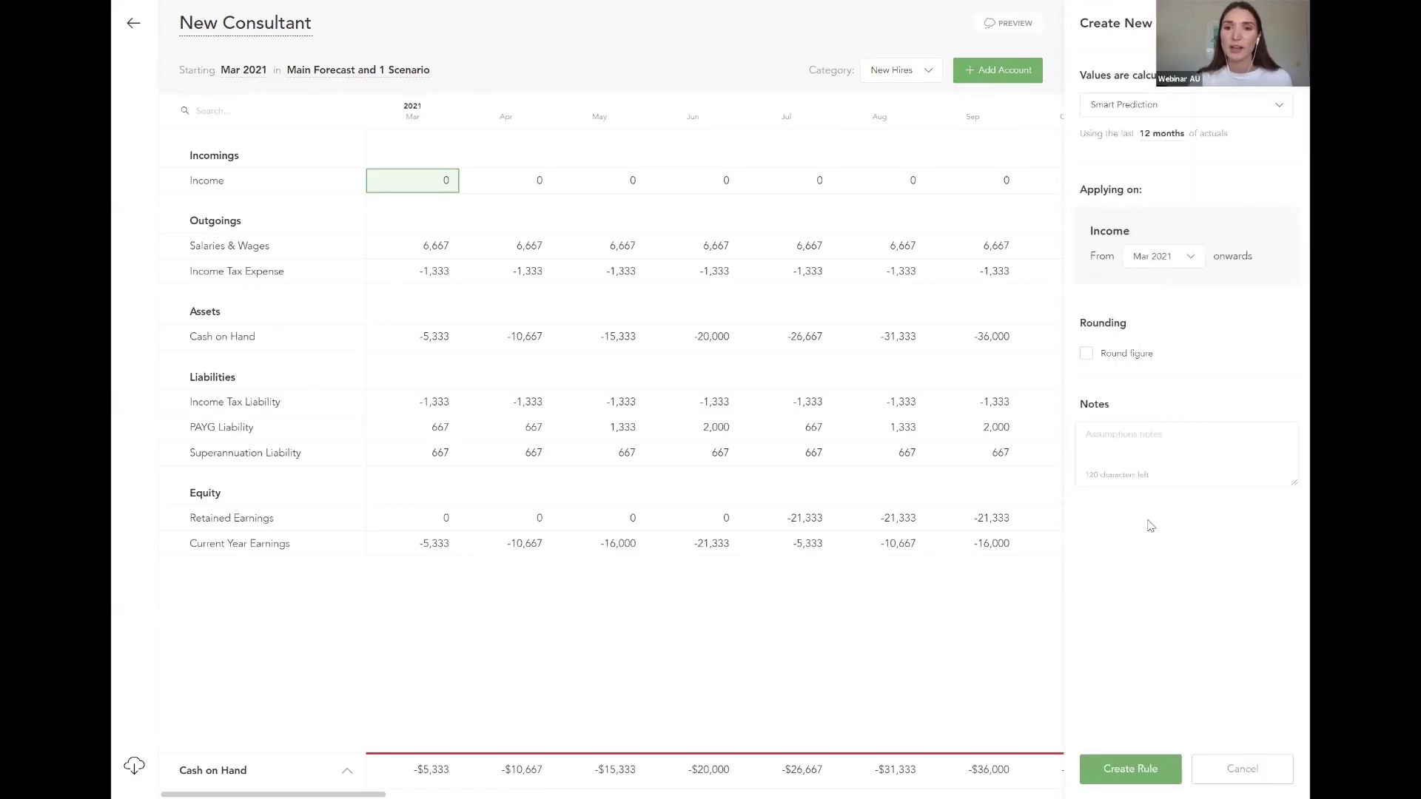
{"action": "left_click", "coordinate": [1197, 103]}
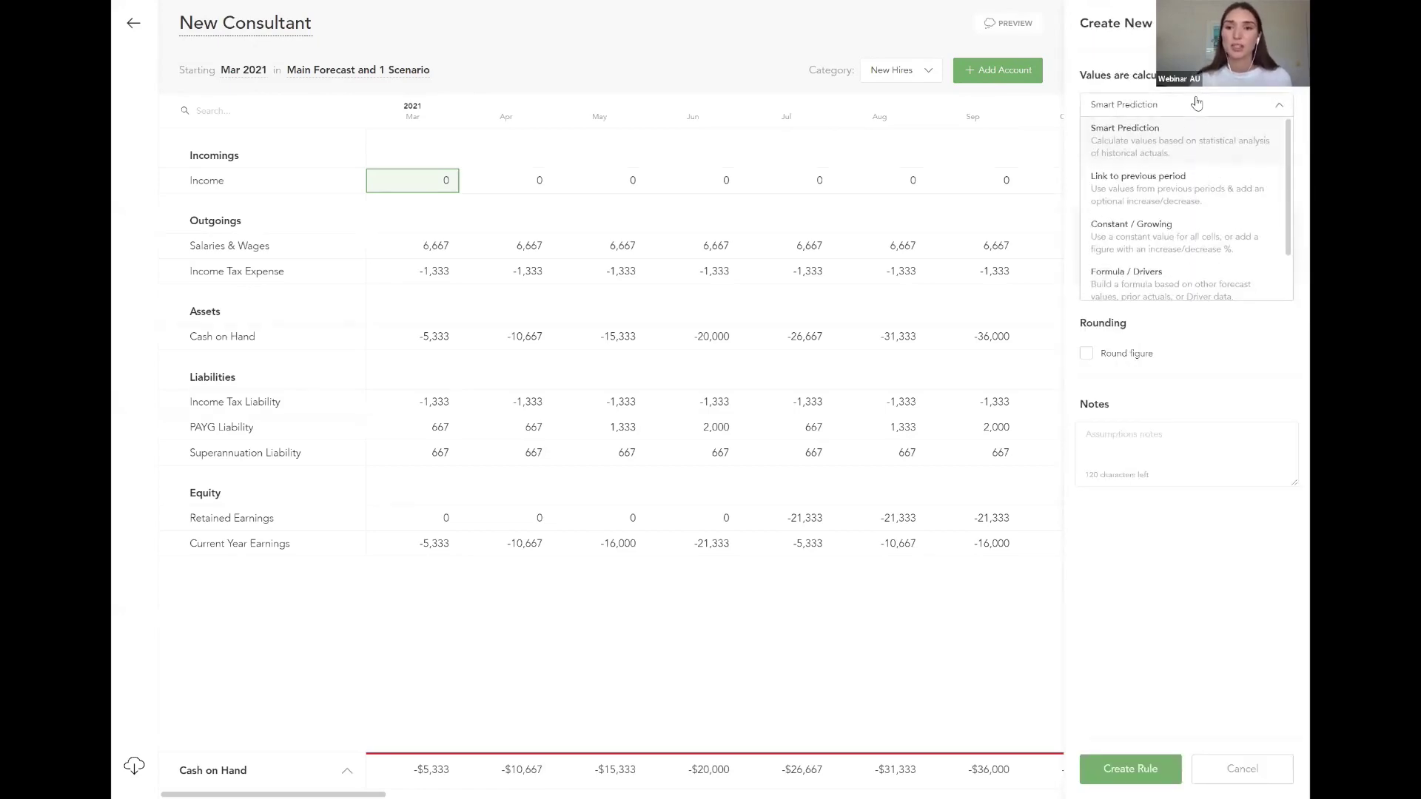
{"action": "left_click", "coordinate": [1189, 285]}
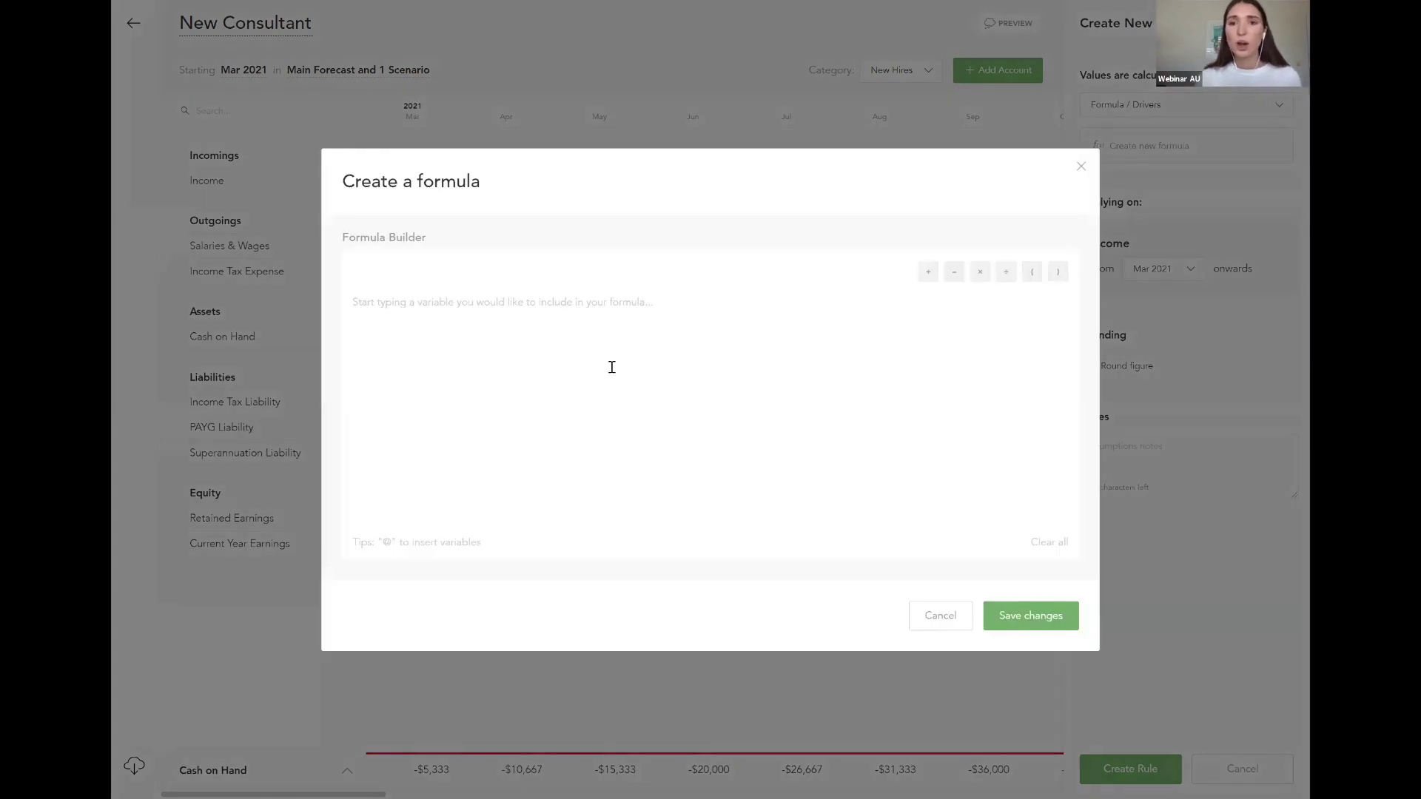
Step: Build the formula Billable Hours (This month) × Billable Rate (This month), save it and create the Income rule
{"action": "left_click", "coordinate": [612, 367]}
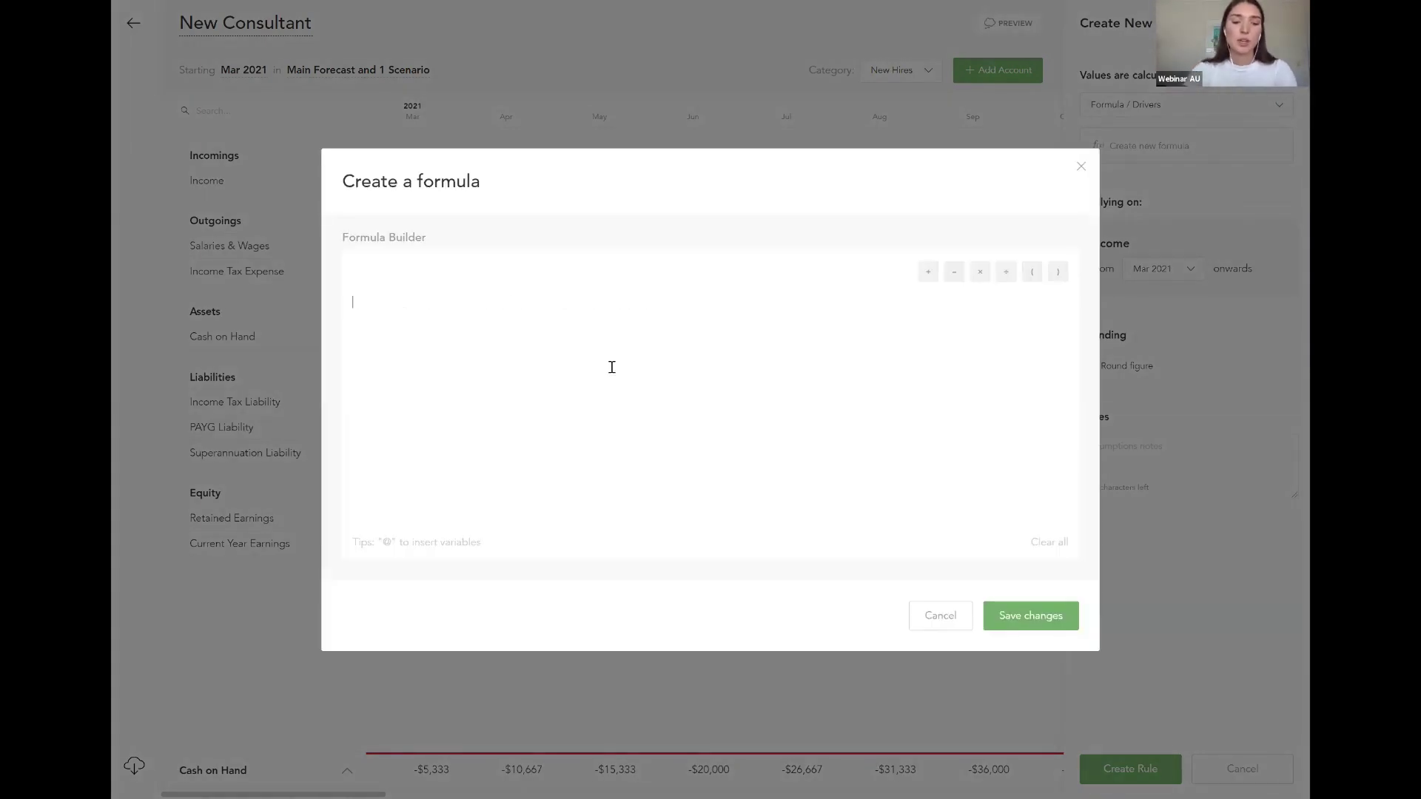
{"action": "type", "text": "@billa"}
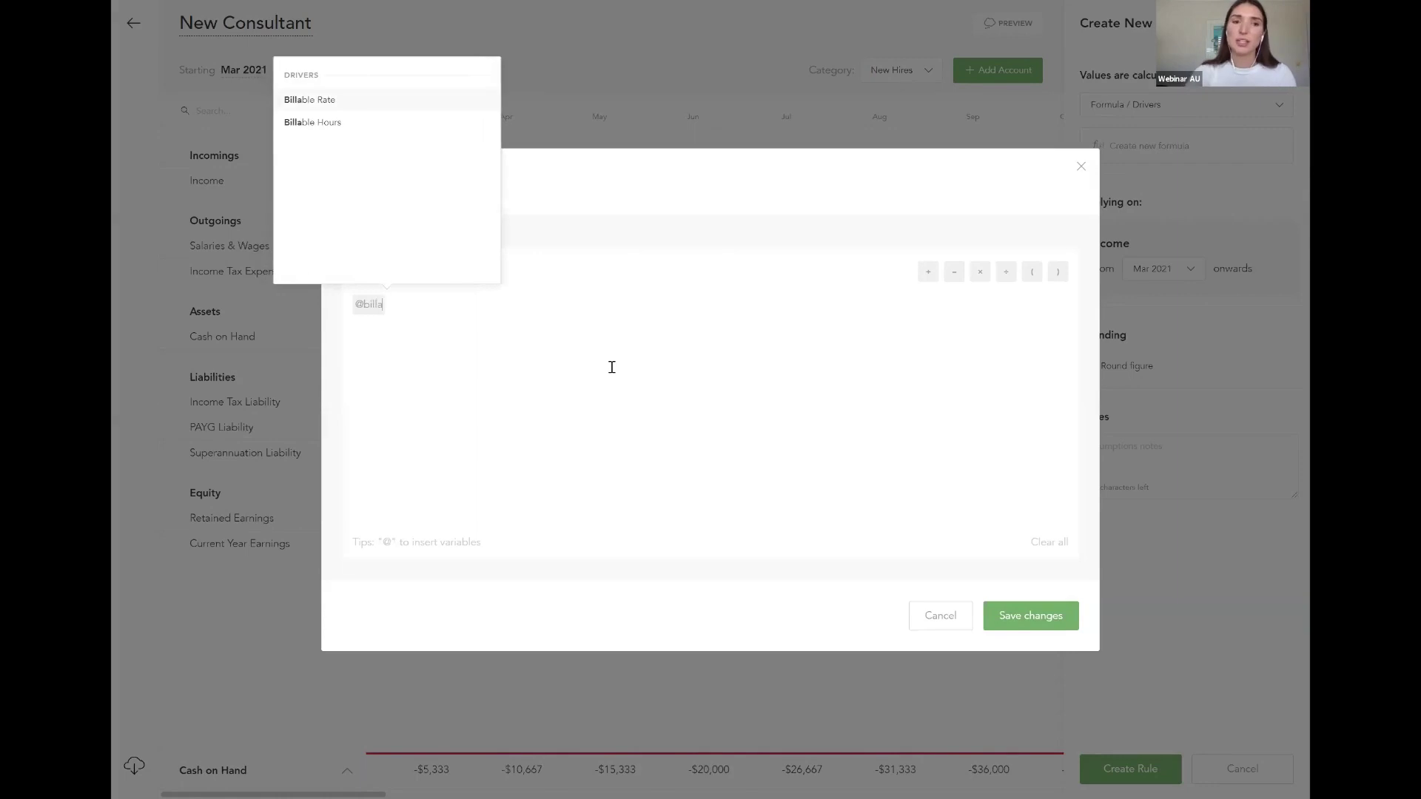
{"action": "left_click", "coordinate": [319, 127]}
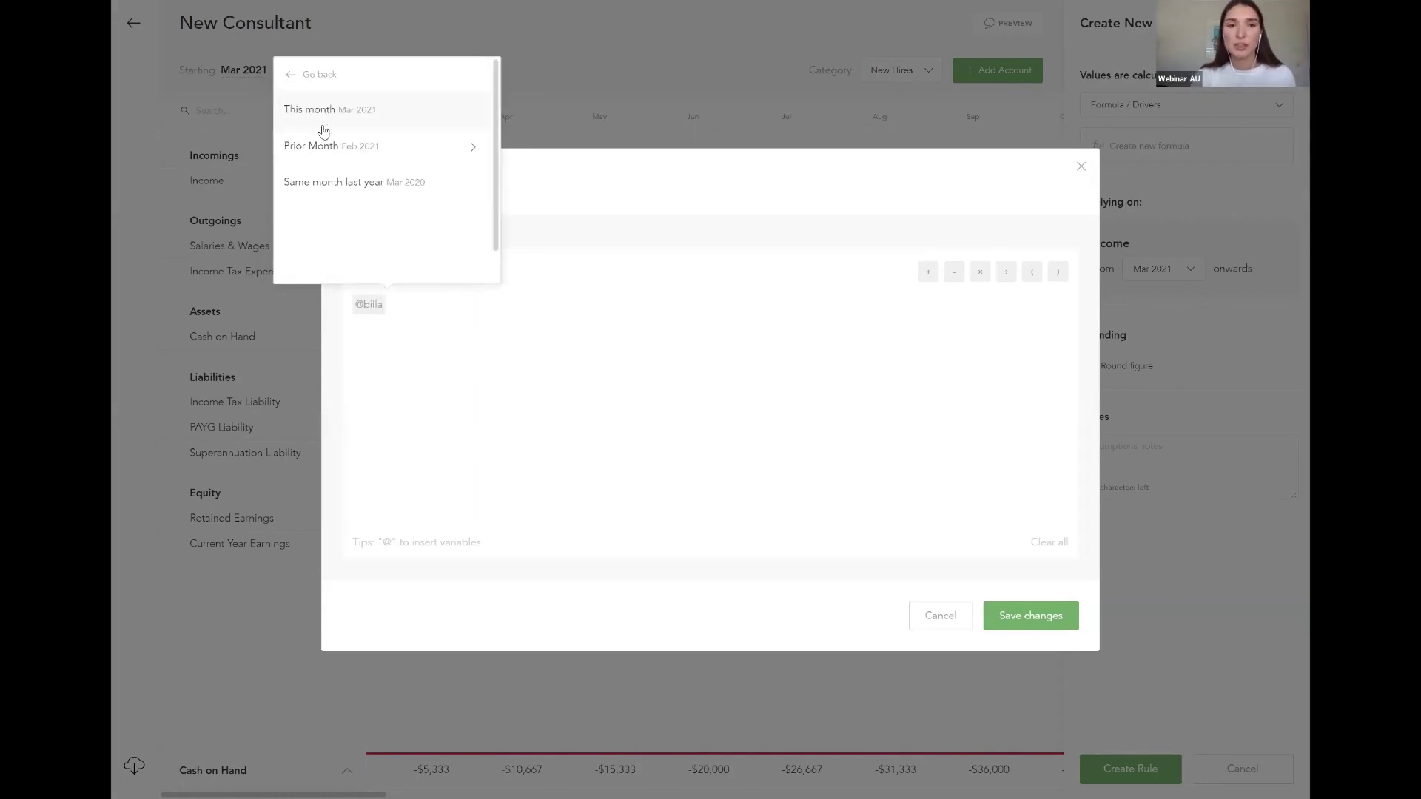
{"action": "left_click", "coordinate": [338, 127]}
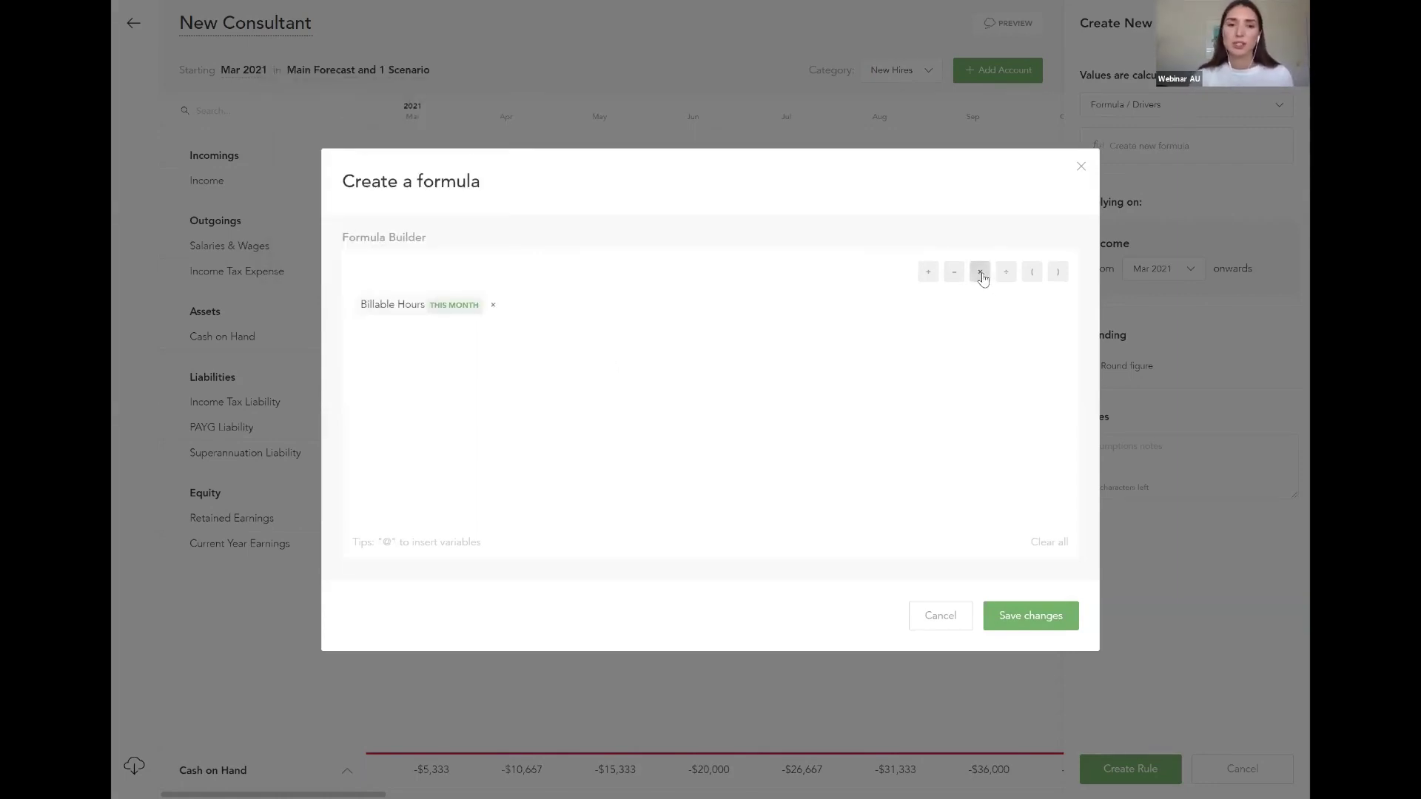
{"action": "type", "text": "@bill"}
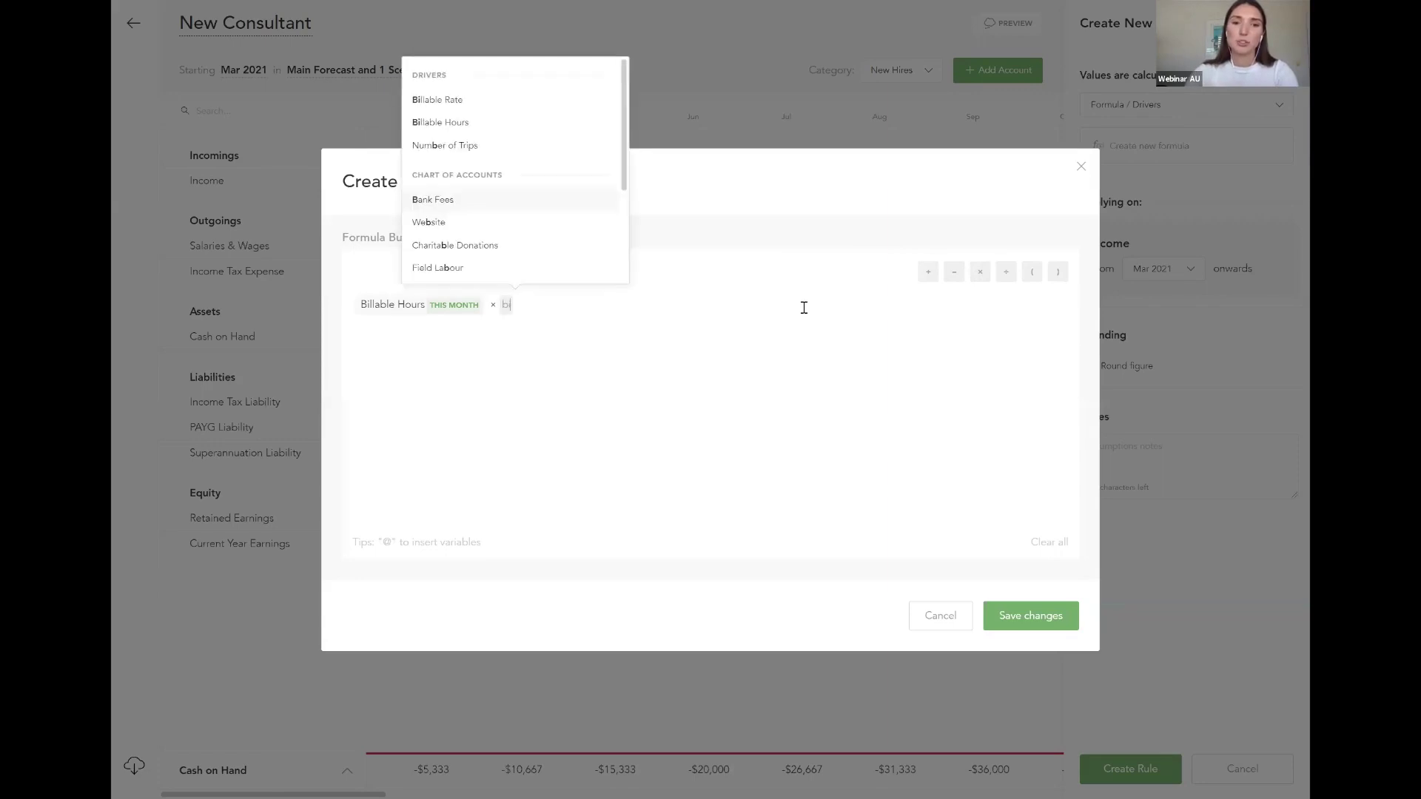
{"action": "left_click", "coordinate": [468, 111]}
{"action": "left_click", "coordinate": [468, 111]}
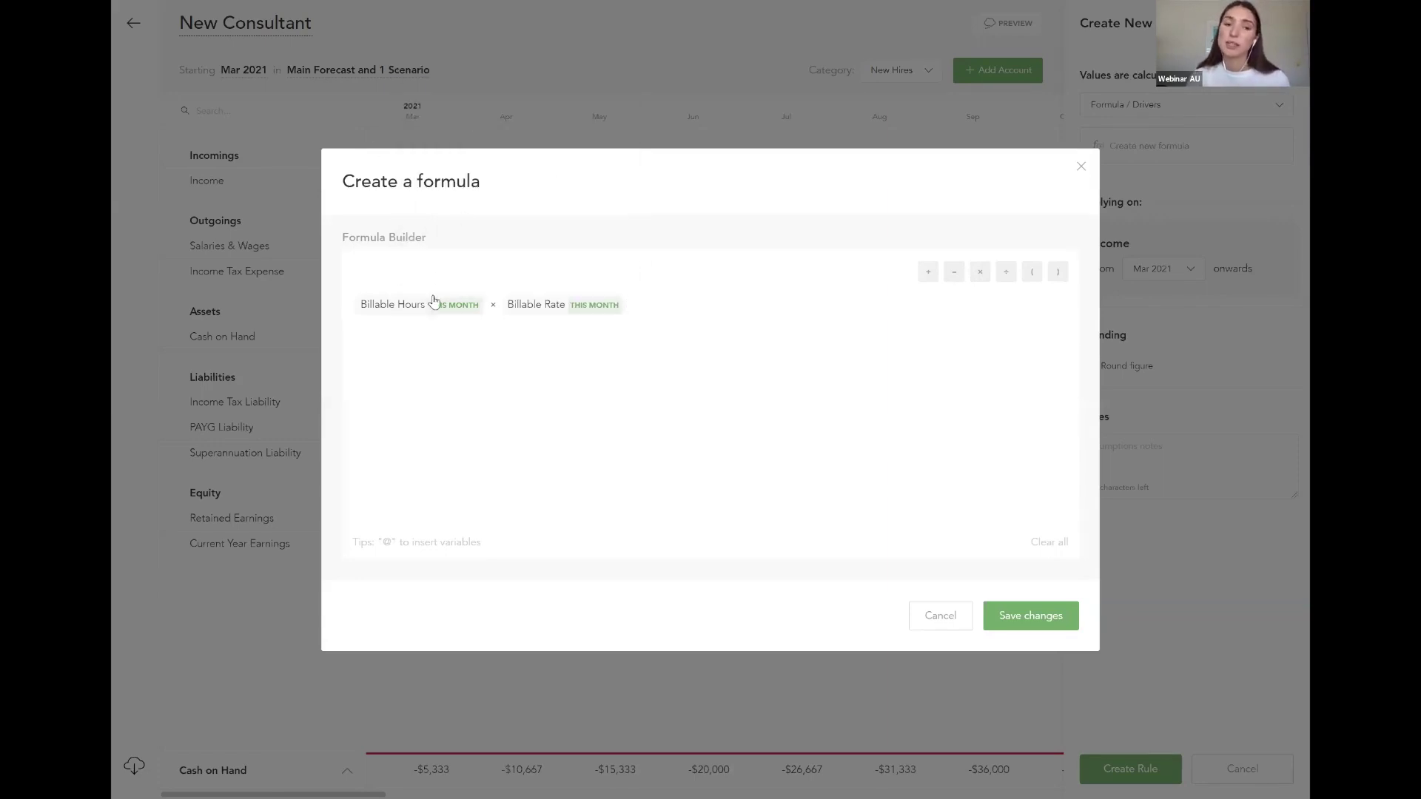
{"action": "left_click", "coordinate": [1037, 617]}
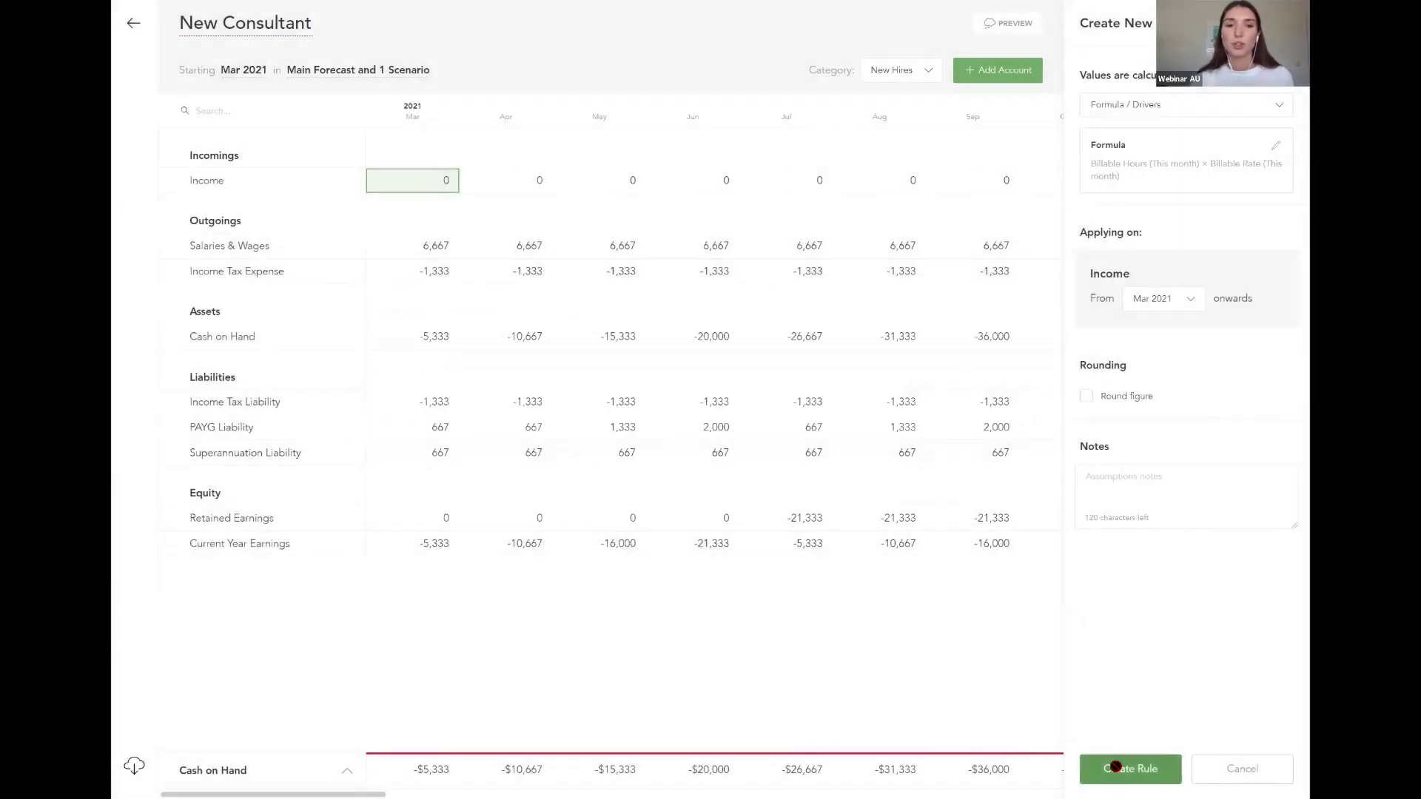
{"action": "left_click", "coordinate": [1116, 770]}
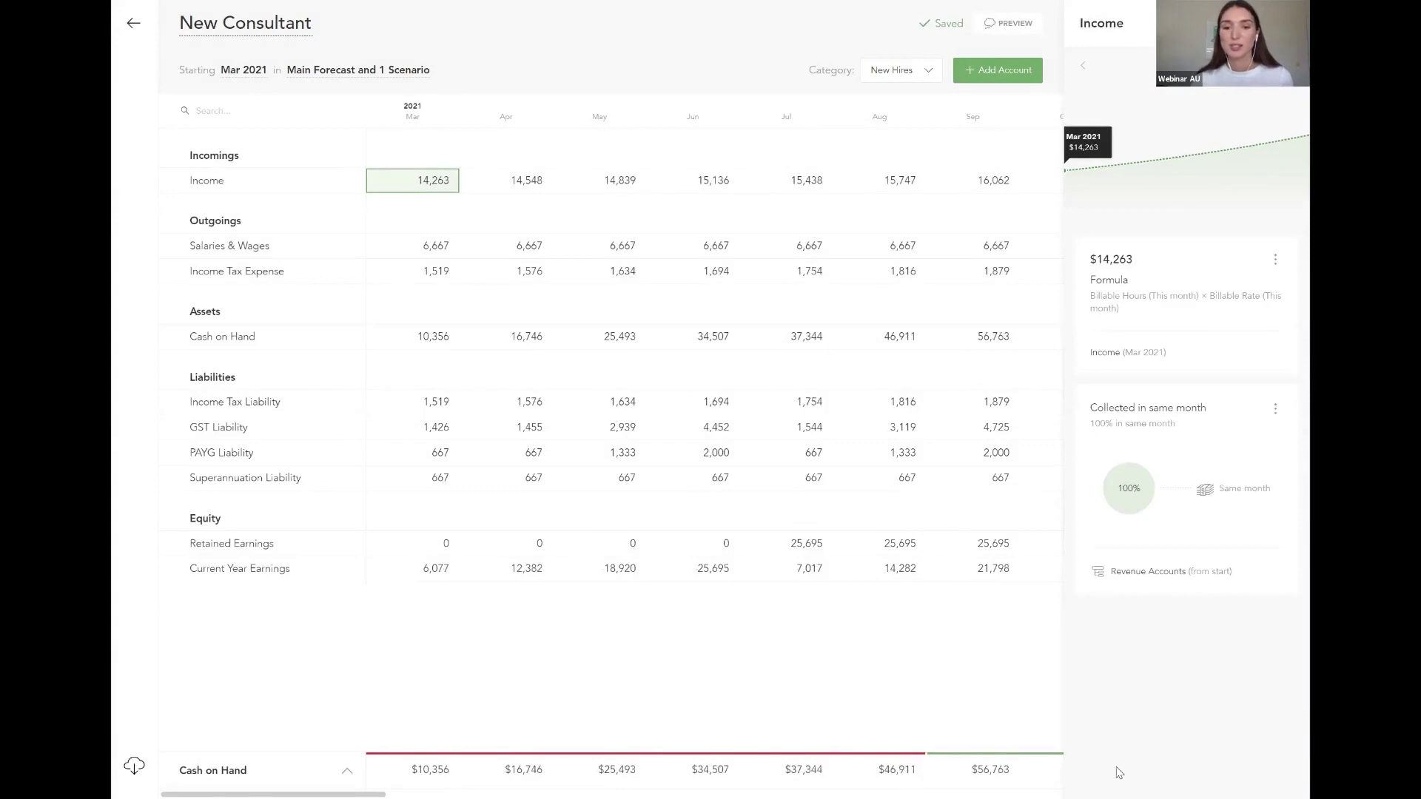
Step: Check the microforecast's remaining 2021 months, then view the Business Roadmap with its Cash on Hand metrics expanded
{"action": "scroll", "coordinate": [836, 570], "scroll_direction": "right", "scroll_amount": 5}
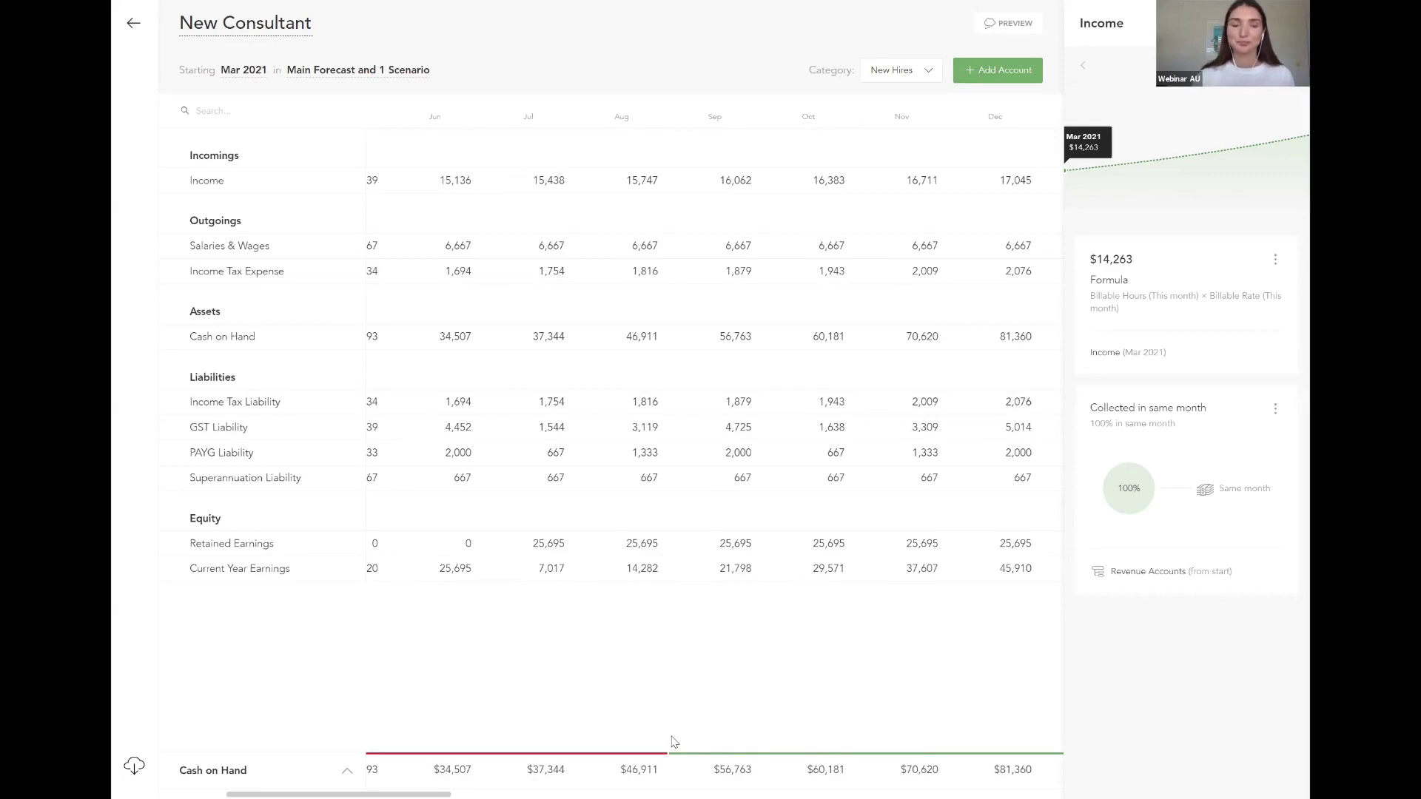
{"action": "left_click", "coordinate": [116, 41]}
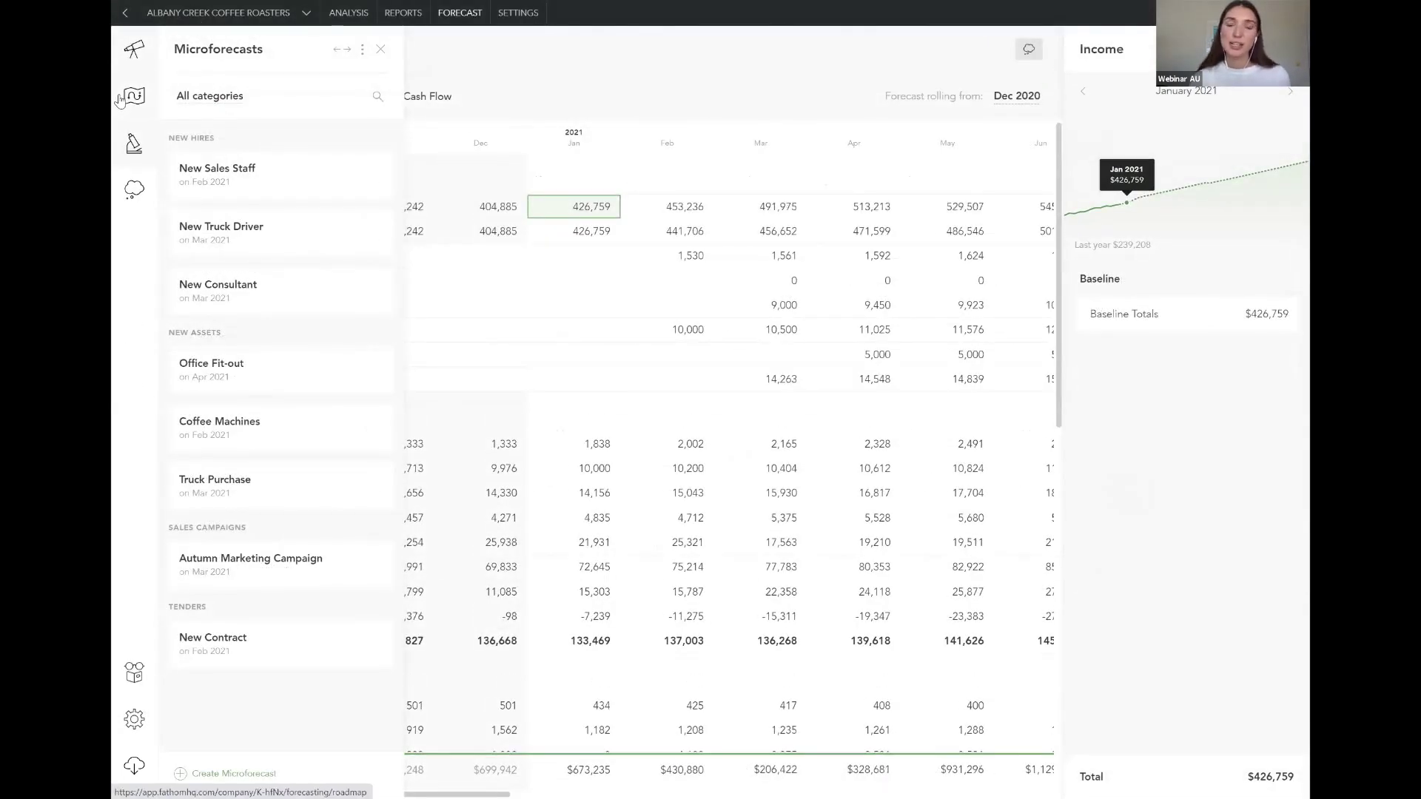
{"action": "left_click", "coordinate": [131, 98]}
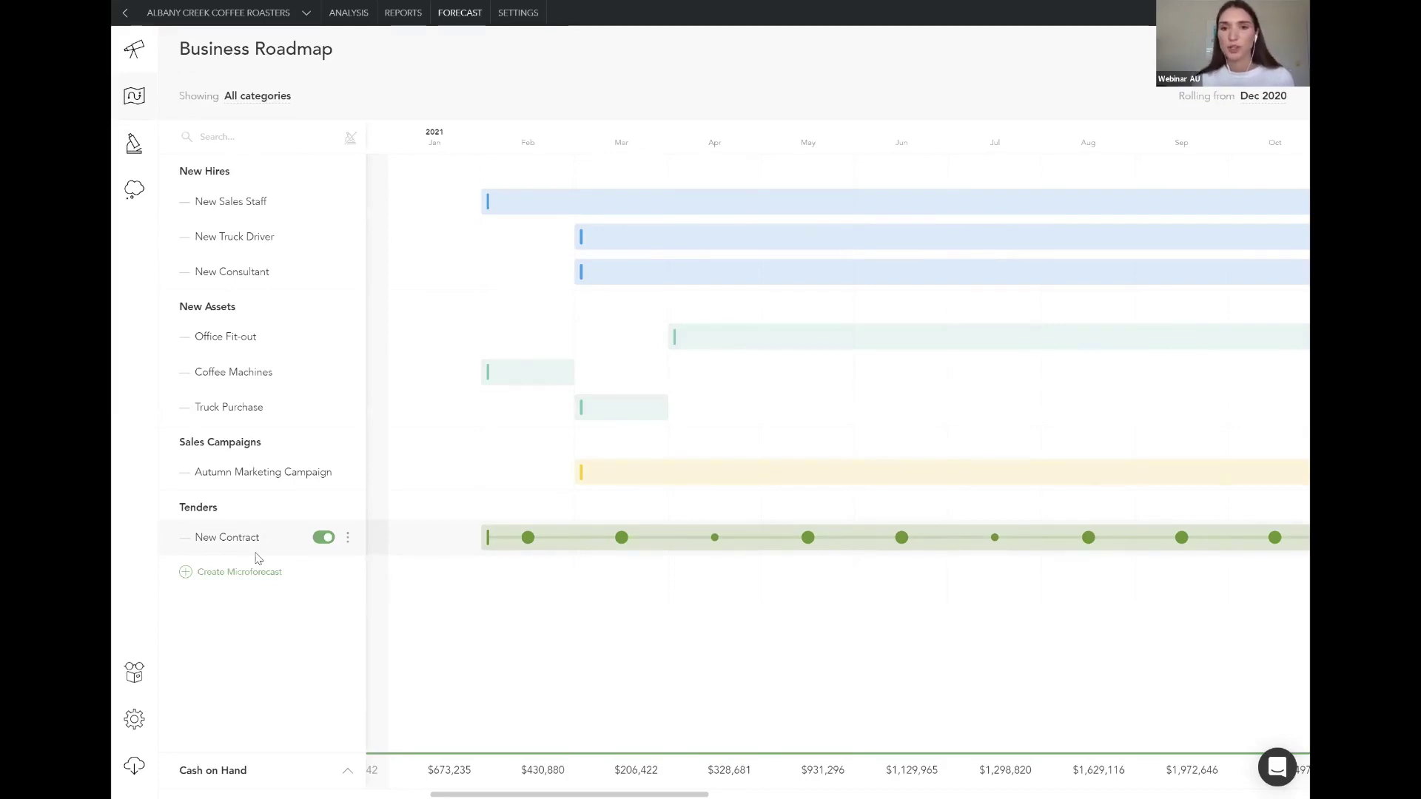
{"action": "left_click", "coordinate": [347, 776]}
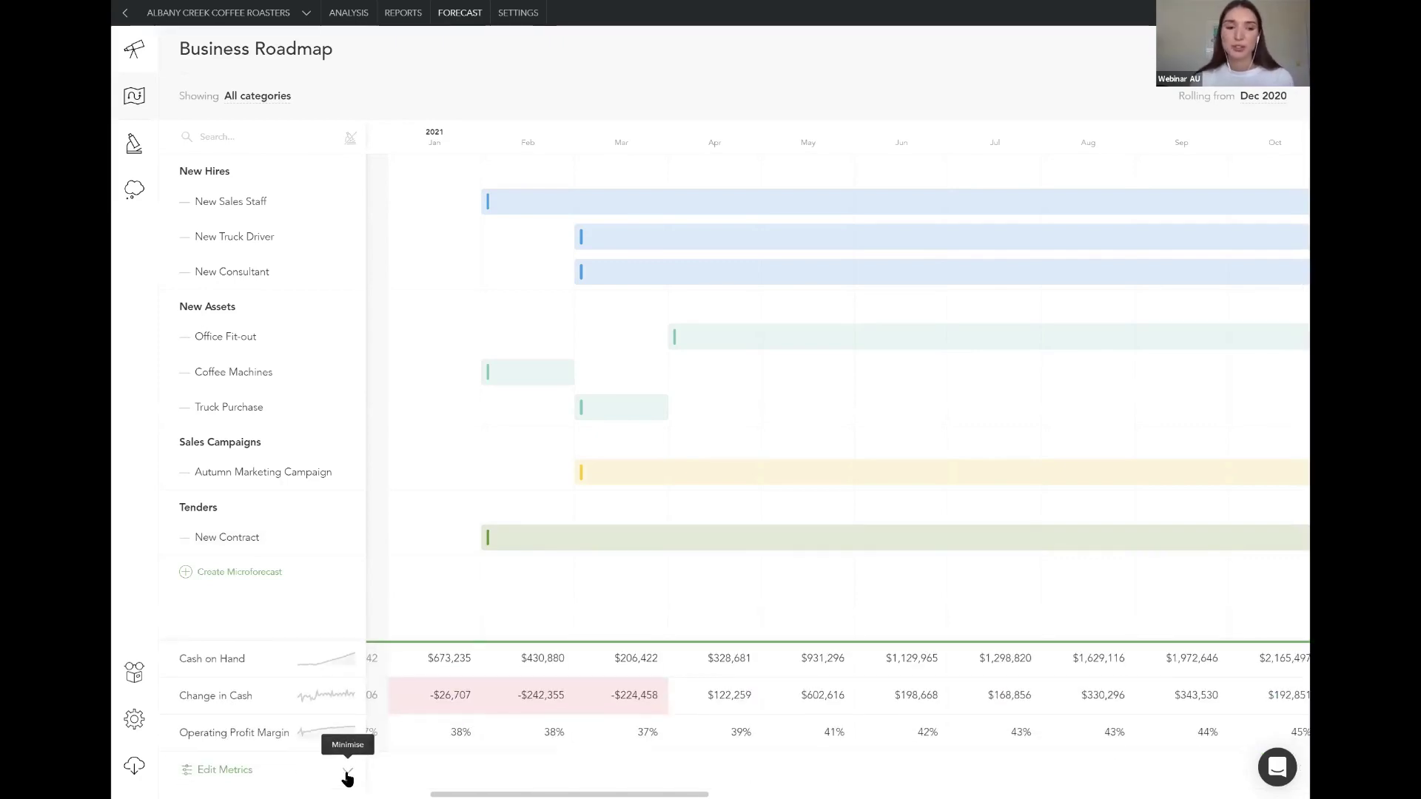
Step: Review the roadmap's quick metrics and their thresholds, and chart Change in Cash below the timeline
{"action": "left_click", "coordinate": [206, 779]}
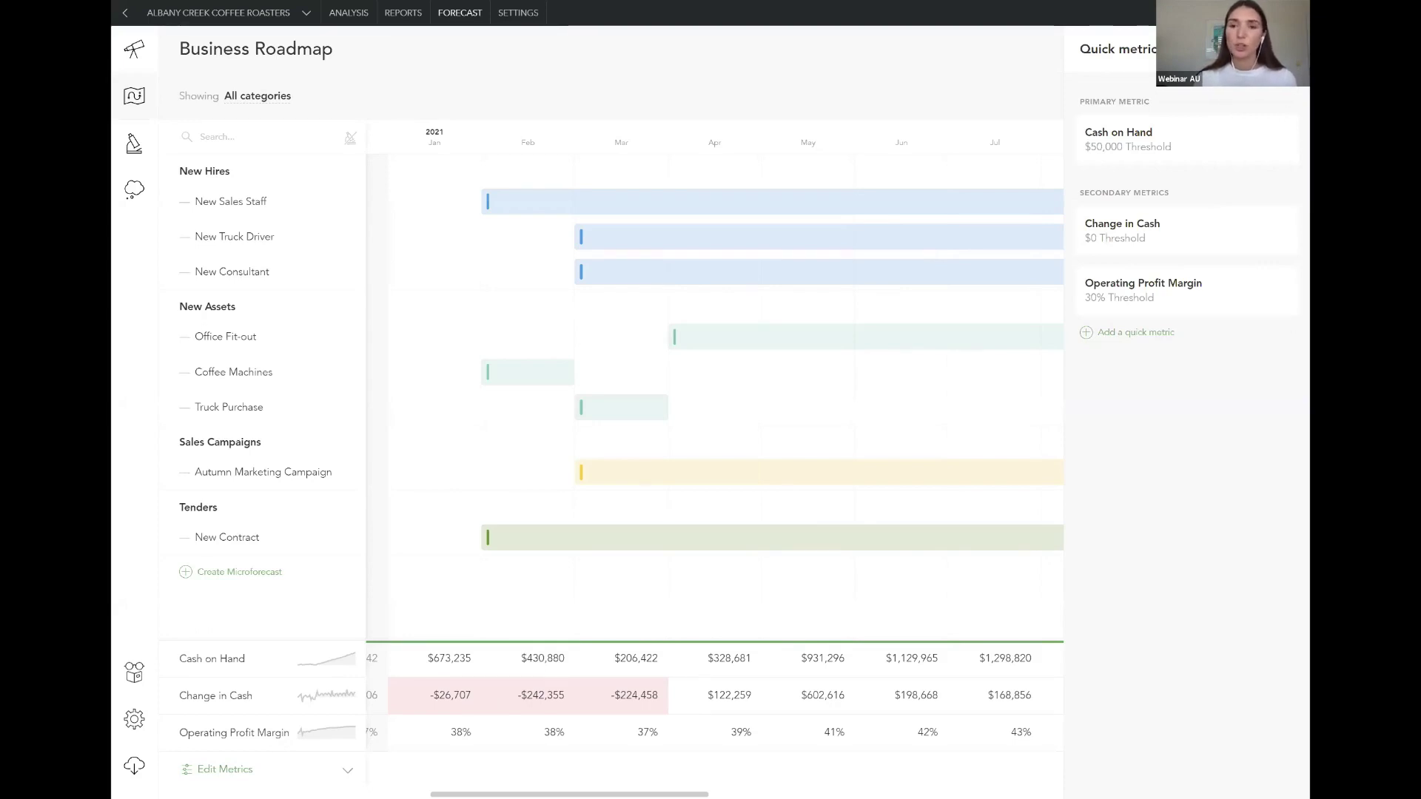
{"action": "left_click", "coordinate": [1287, 49]}
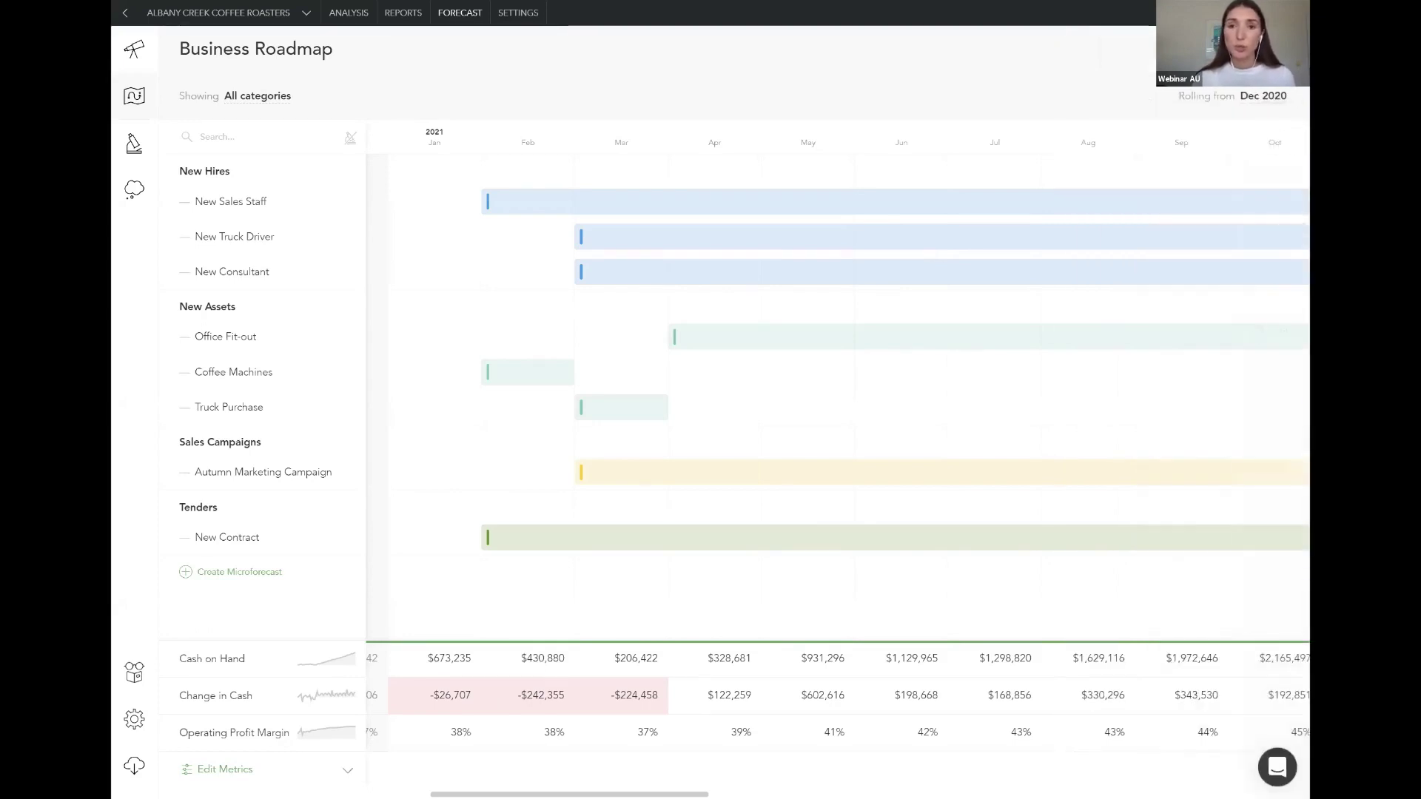
{"action": "left_click", "coordinate": [323, 694]}
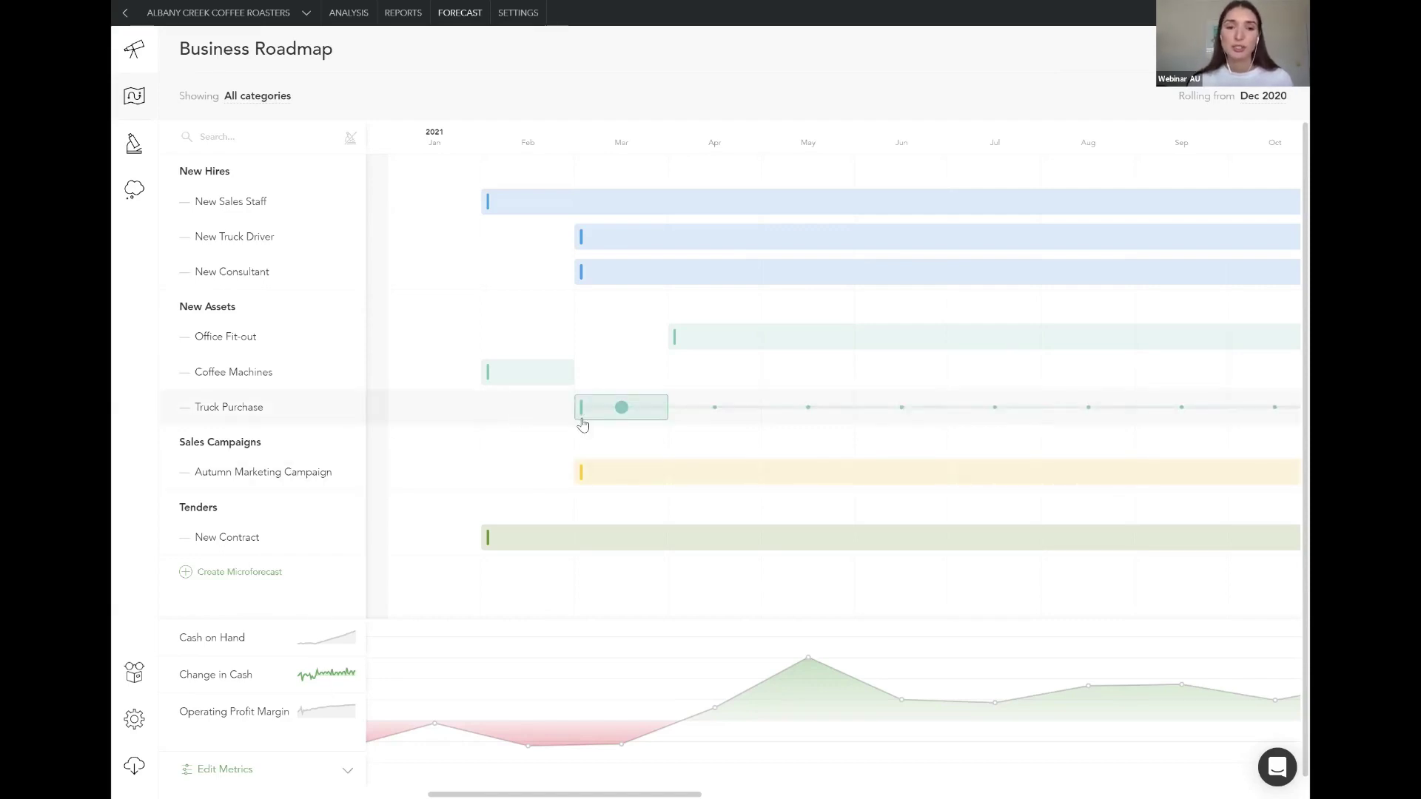
Step: Move the Truck Purchase and the start of New Truck Driver to May 2021 on the Business Roadmap
{"action": "left_click_drag", "start_coordinate": [579, 424], "coordinate": [657, 427]}
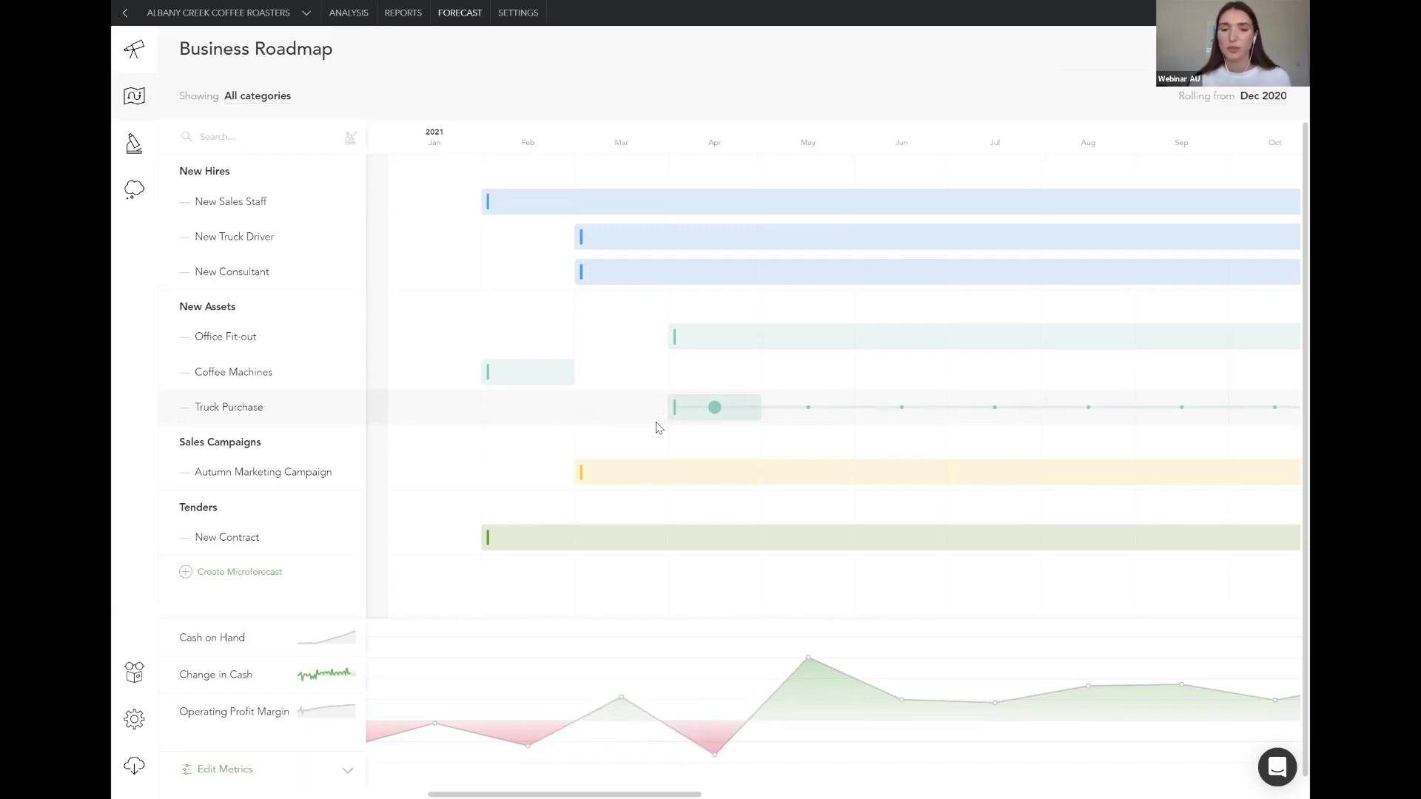
{"action": "left_click_drag", "start_coordinate": [685, 419], "coordinate": [743, 416]}
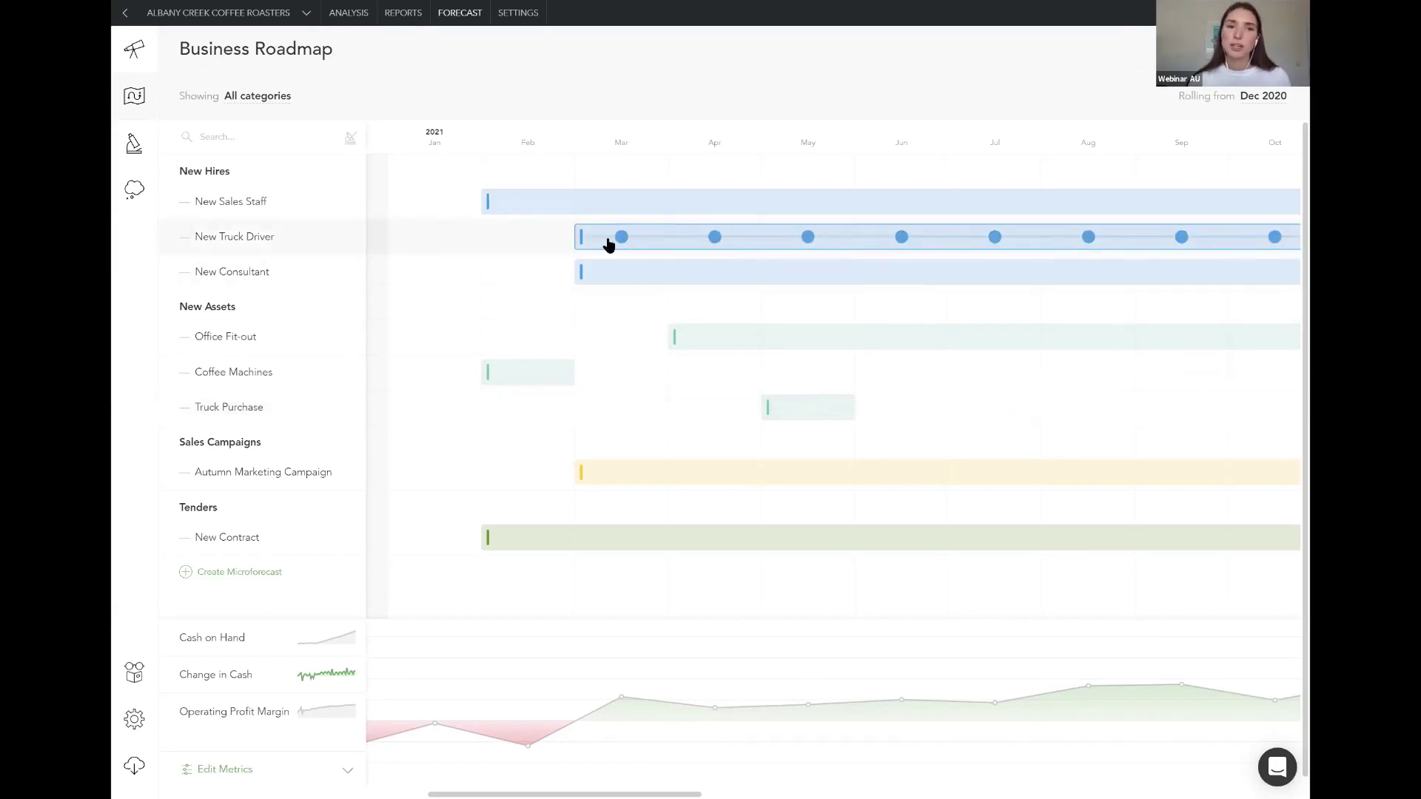
{"action": "left_click_drag", "start_coordinate": [603, 243], "coordinate": [795, 235]}
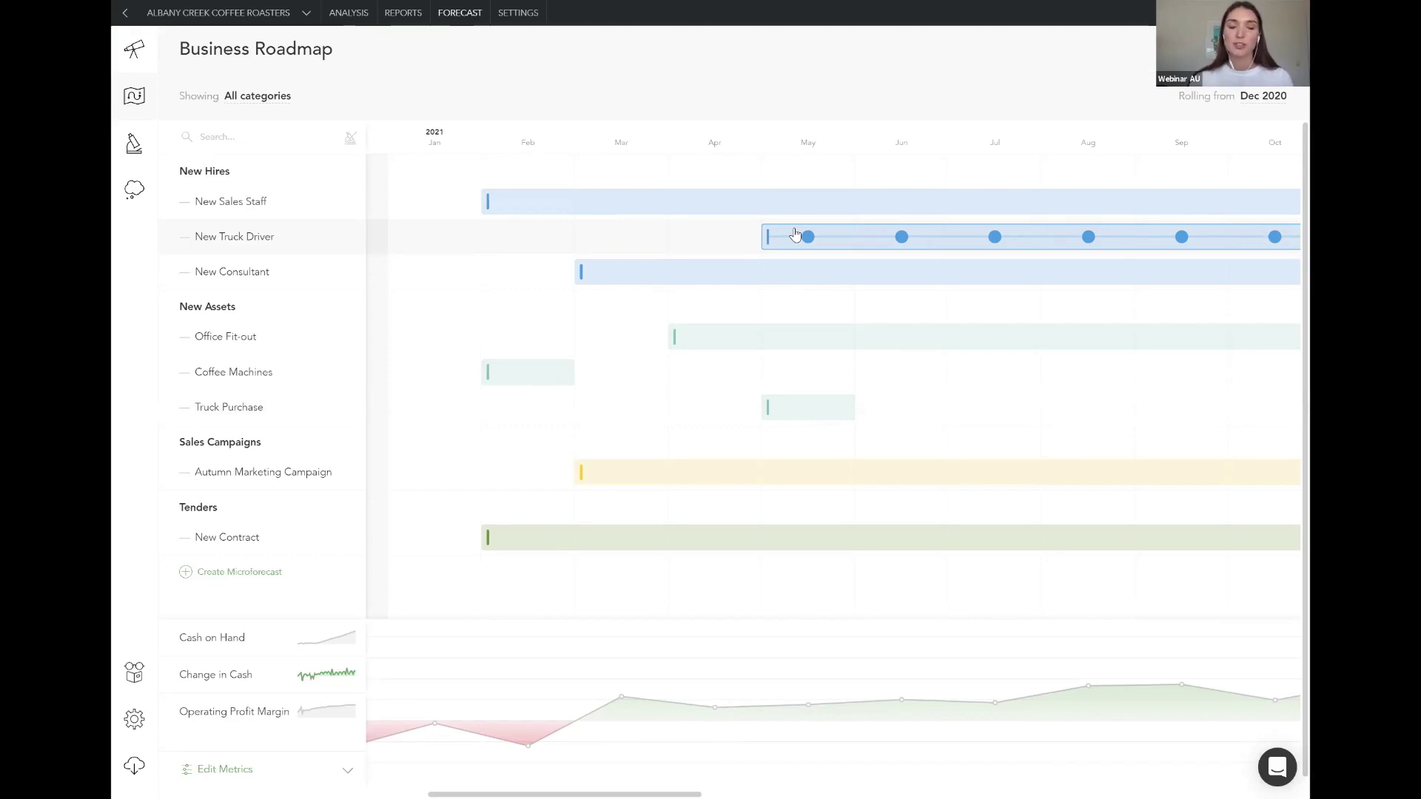
{"action": "key", "text": "alt+Tab"}
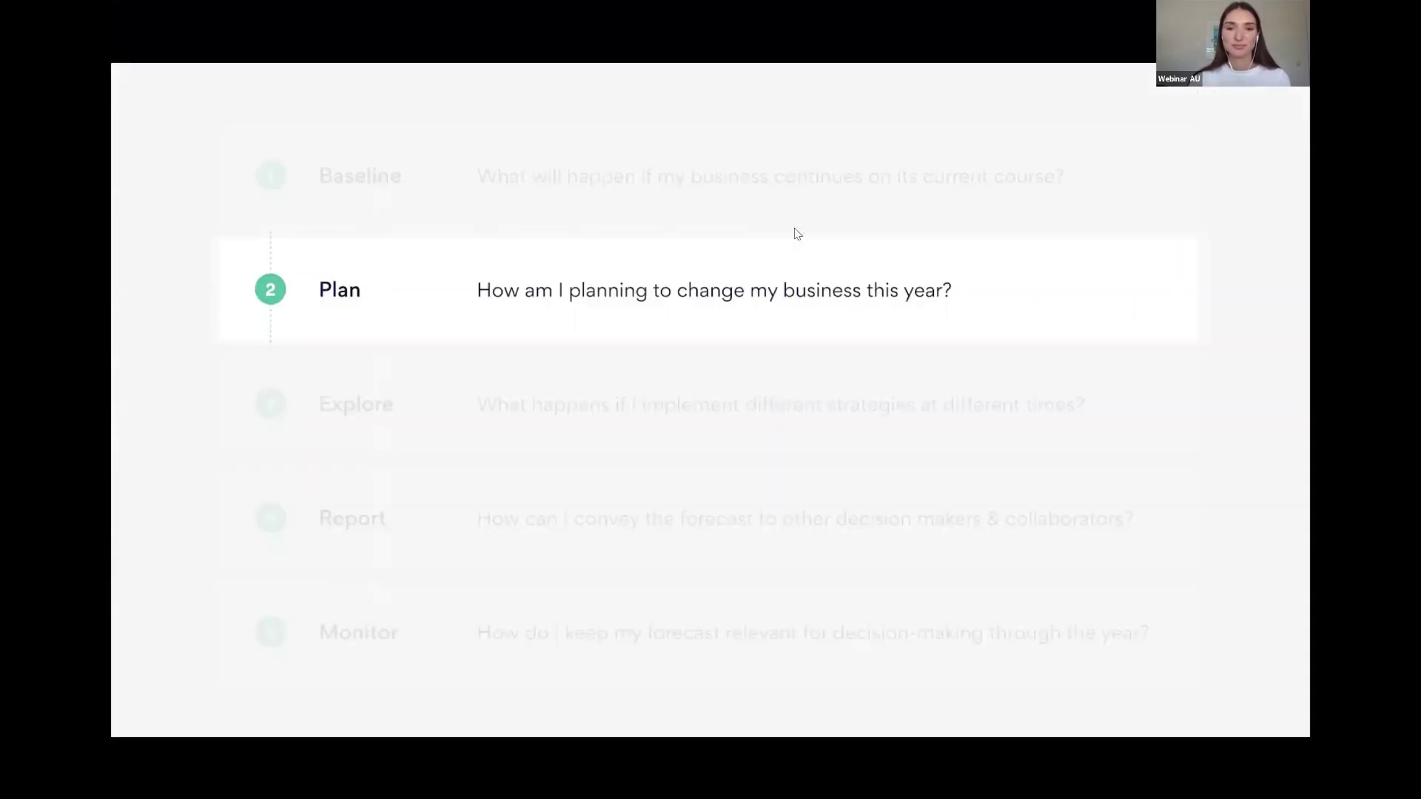
{"action": "key", "text": "Right"}
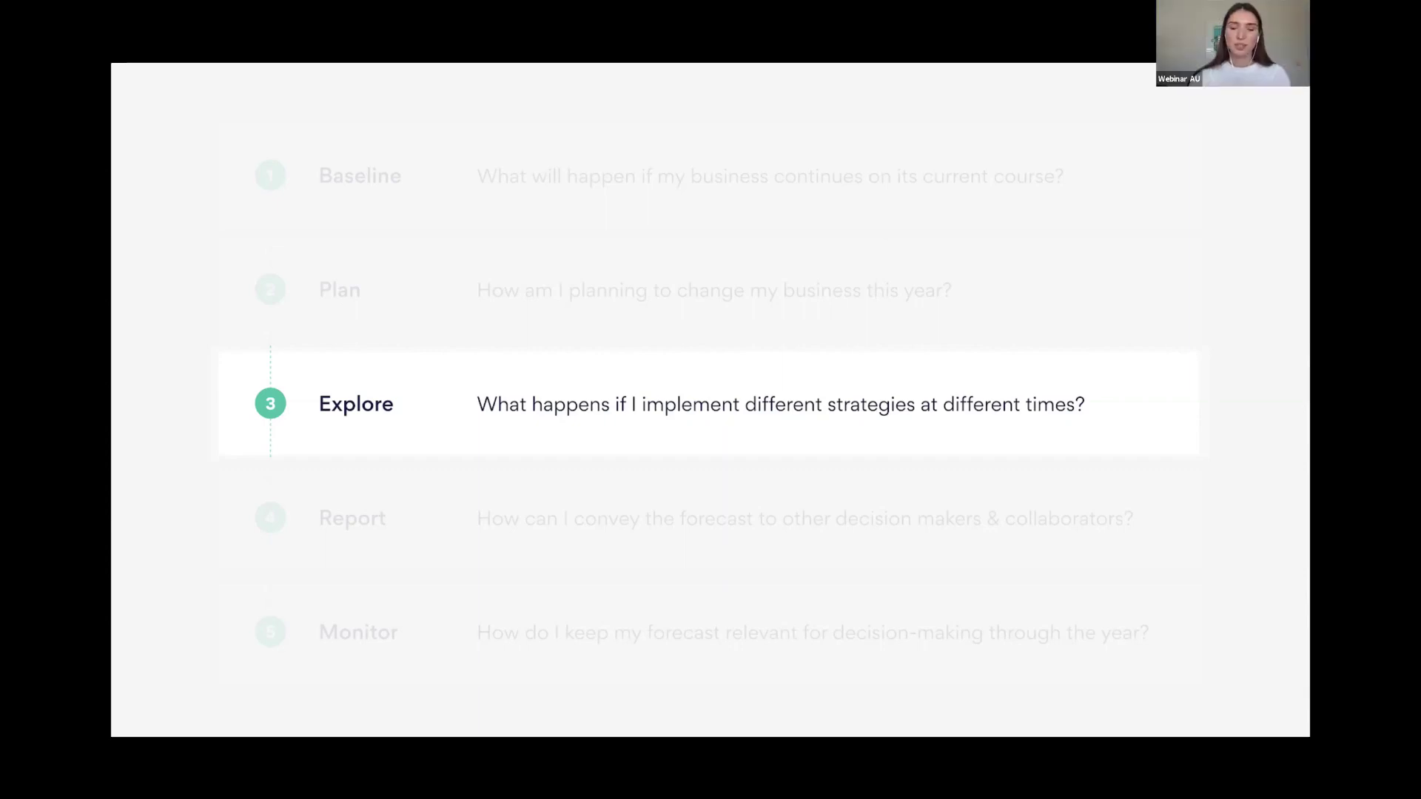
Step: Return to Fathom and start a new scenario named Worst Case
{"action": "key", "text": "alt+Tab"}
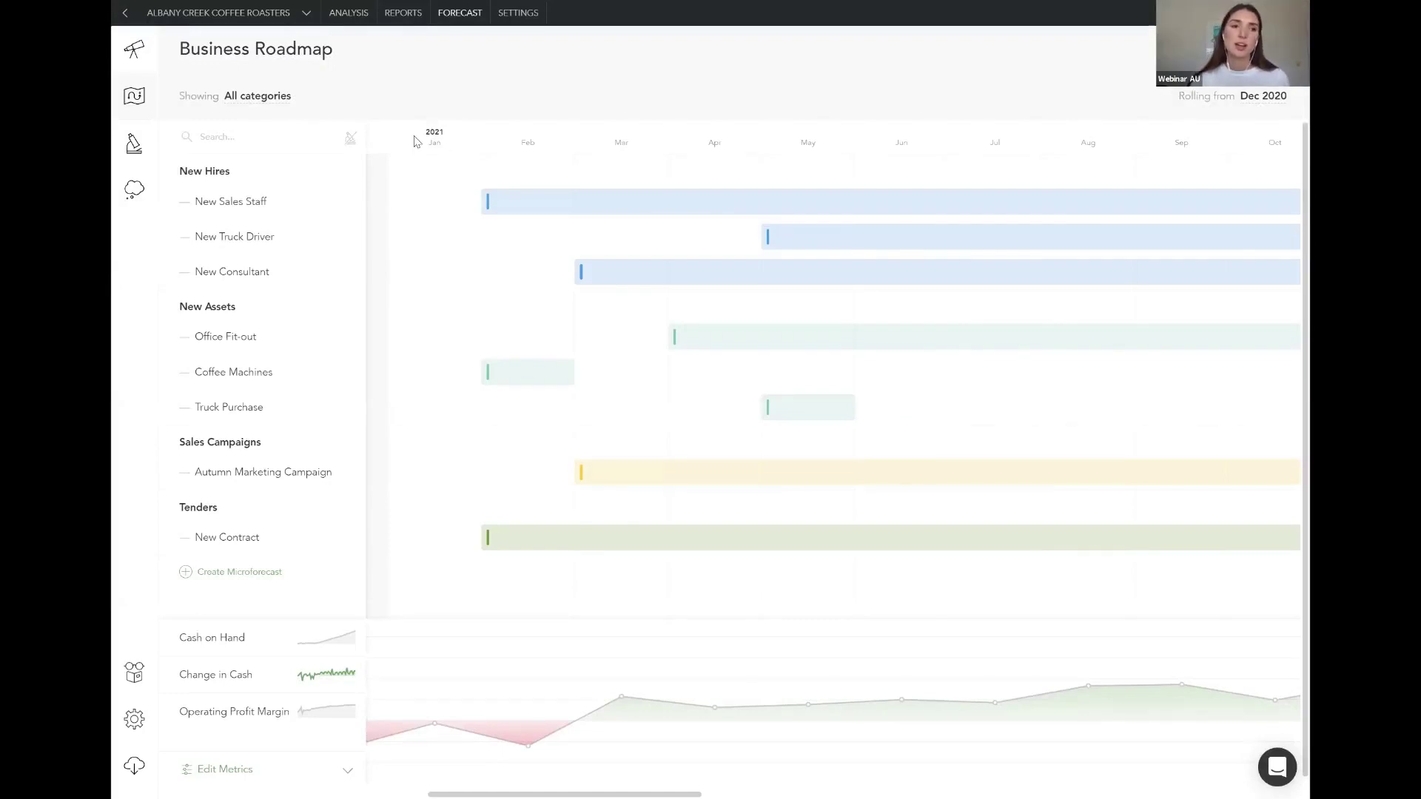
{"action": "left_click", "coordinate": [119, 207]}
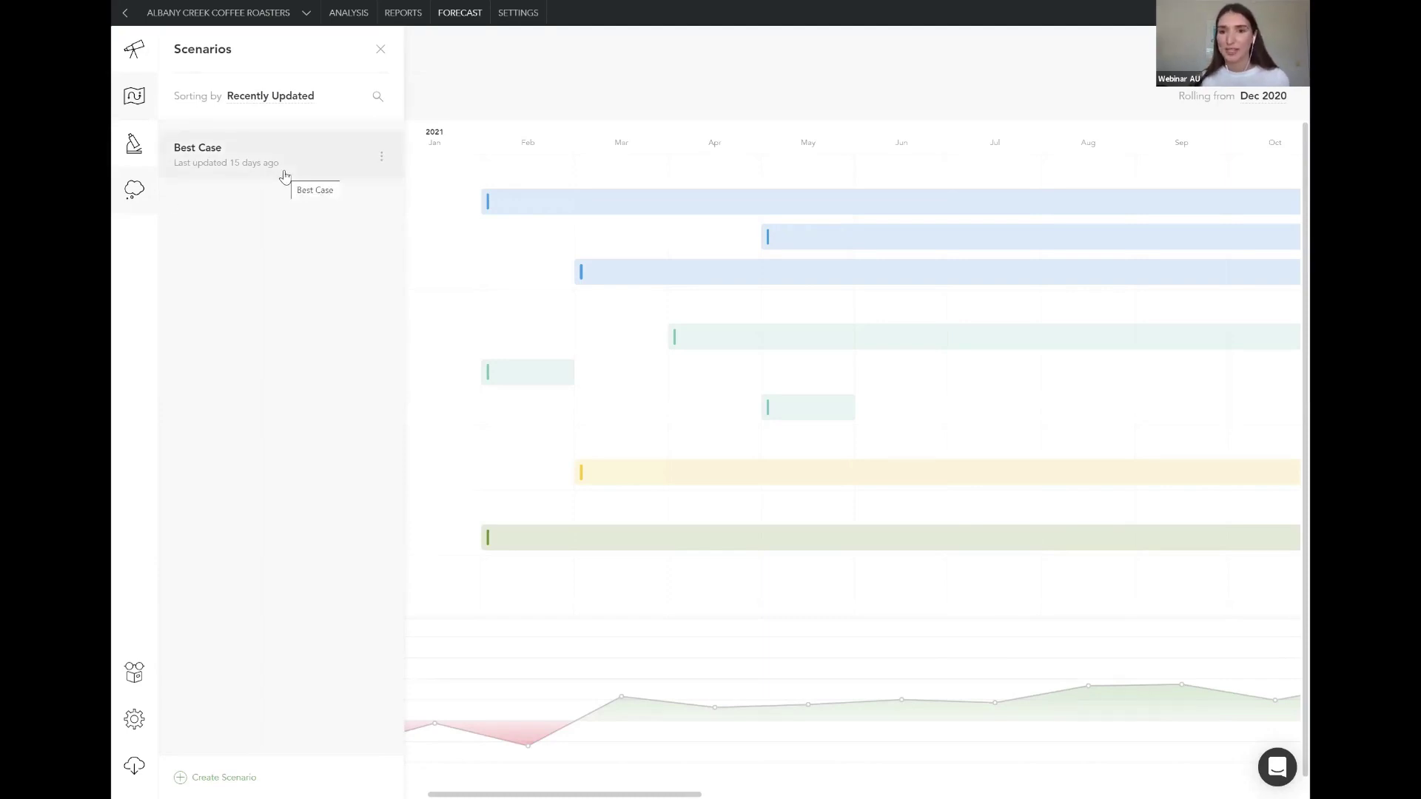
{"action": "left_click", "coordinate": [225, 778]}
{"action": "type", "text": "W"}
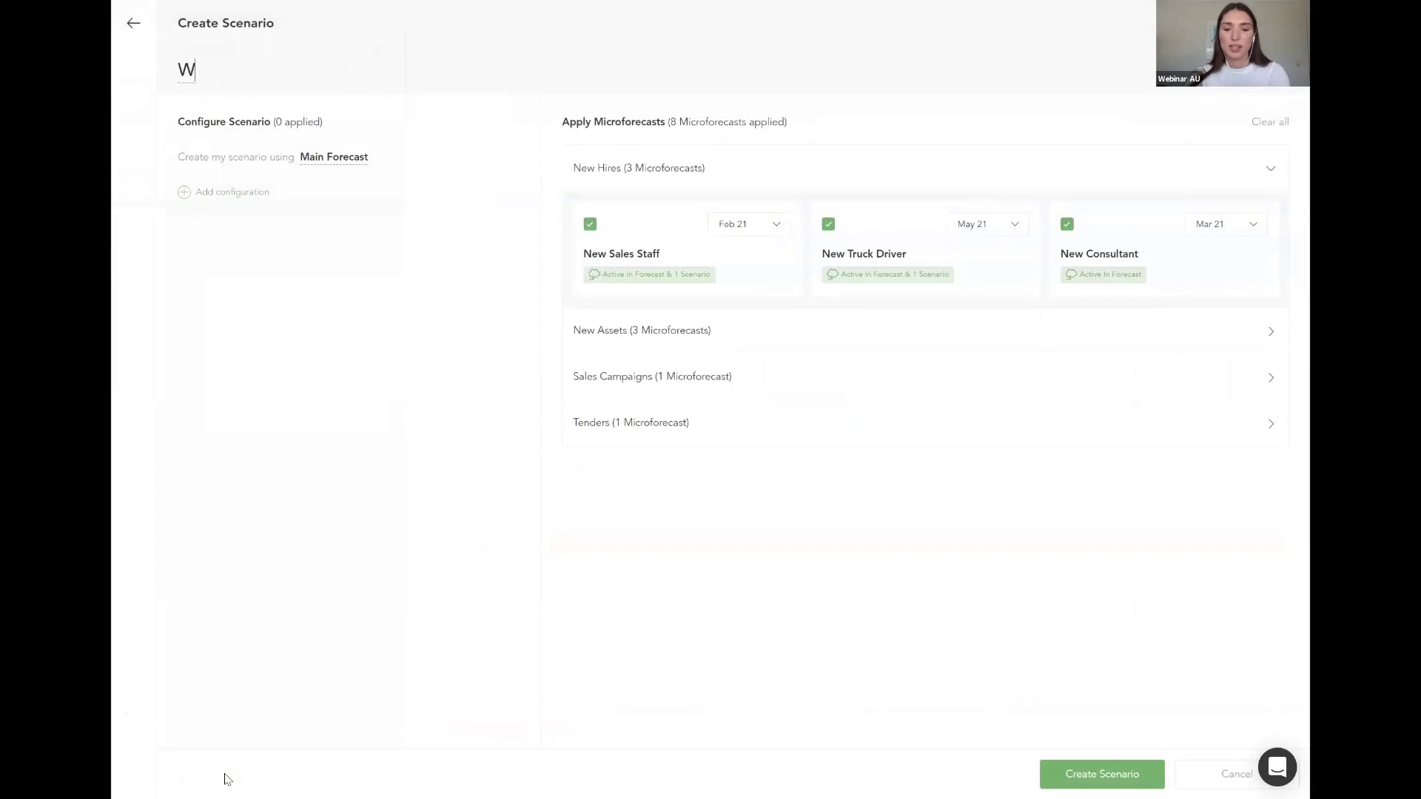
{"action": "type", "text": "orst Case"}
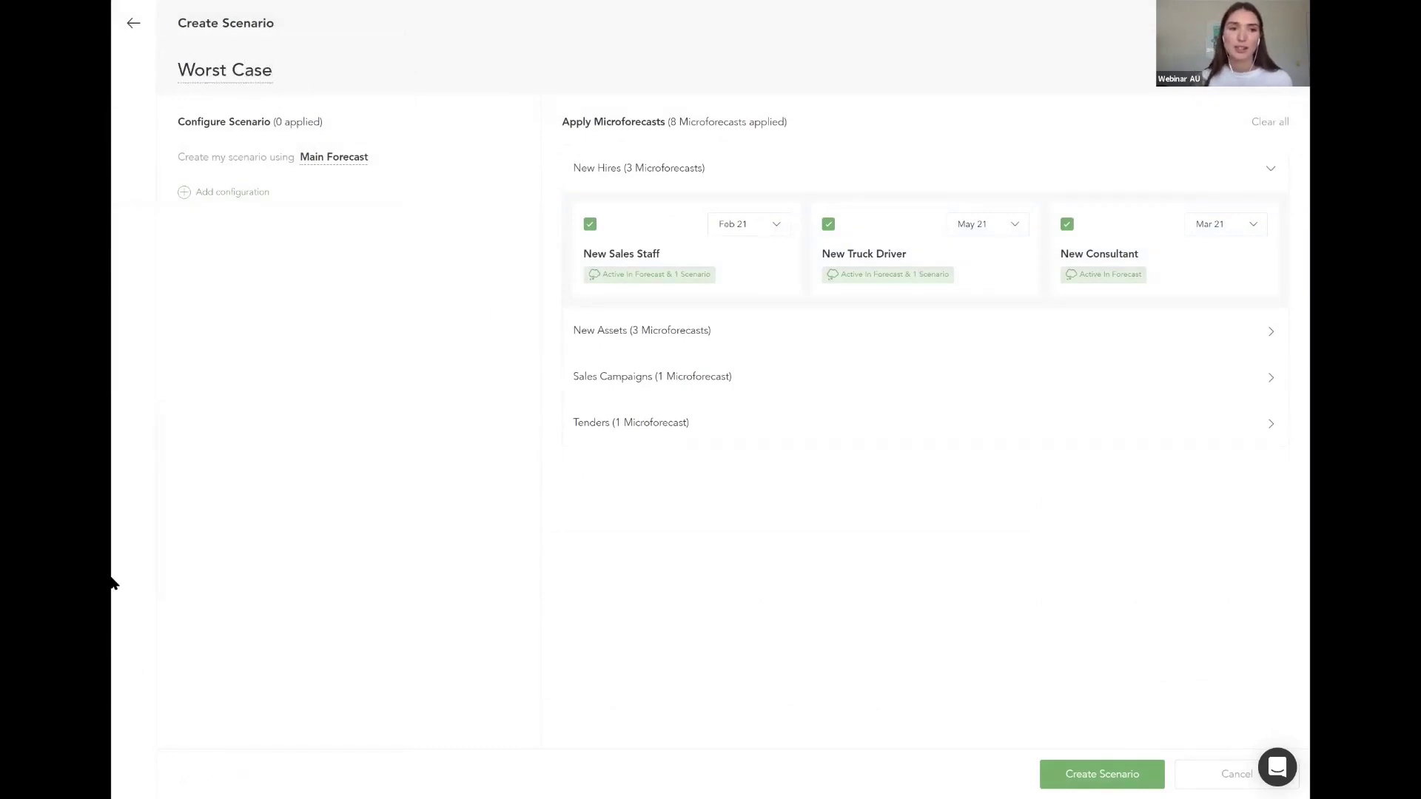
Step: Add a scenario configuration with a % decrease of 10% in Revenue
{"action": "left_click", "coordinate": [230, 194]}
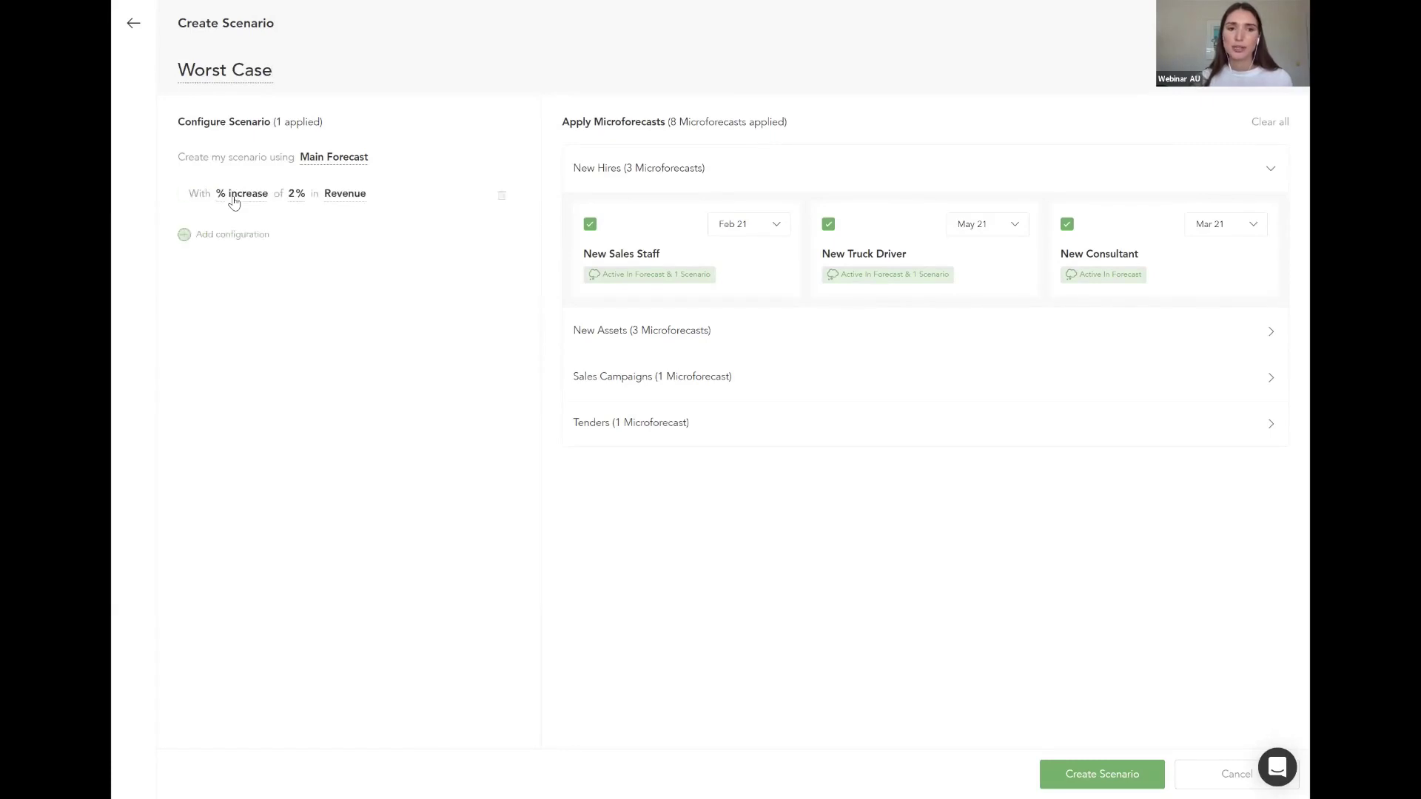
{"action": "left_click", "coordinate": [241, 195]}
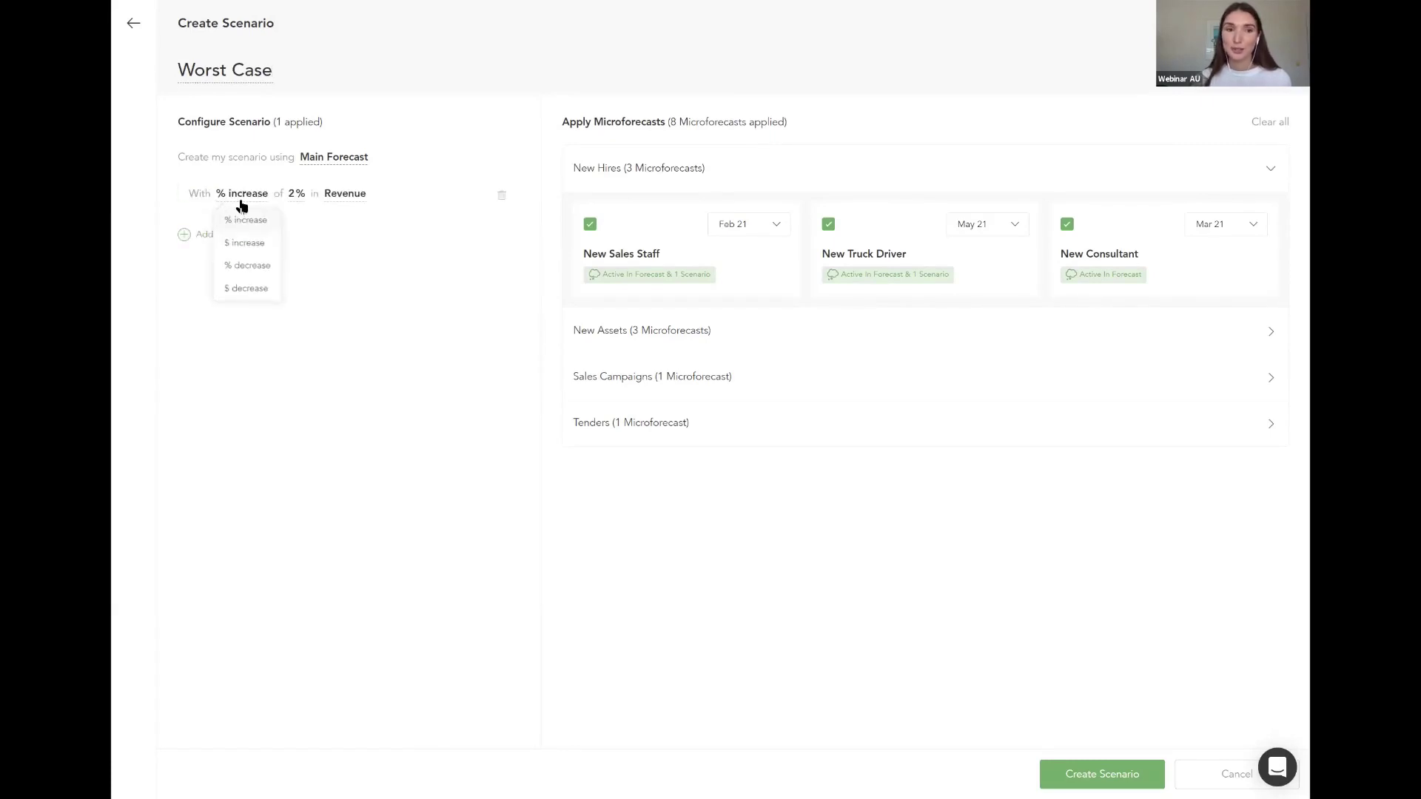
{"action": "left_click", "coordinate": [251, 268]}
{"action": "left_click", "coordinate": [299, 190]}
{"action": "type", "text": "10"}
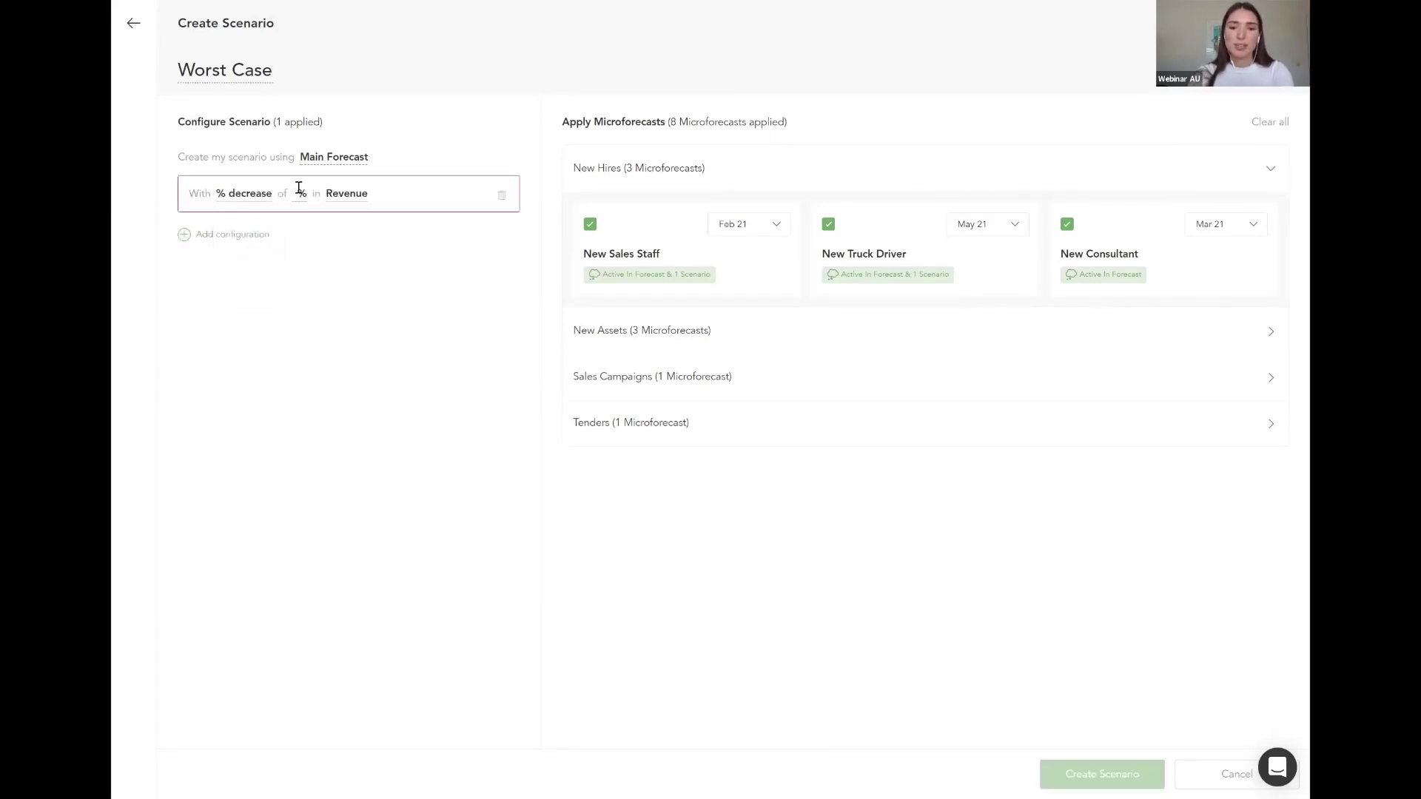
{"action": "key", "text": "Return"}
Step: Add a second scenario configuration with a % increase of 2% in Expenses
{"action": "left_click", "coordinate": [232, 235]}
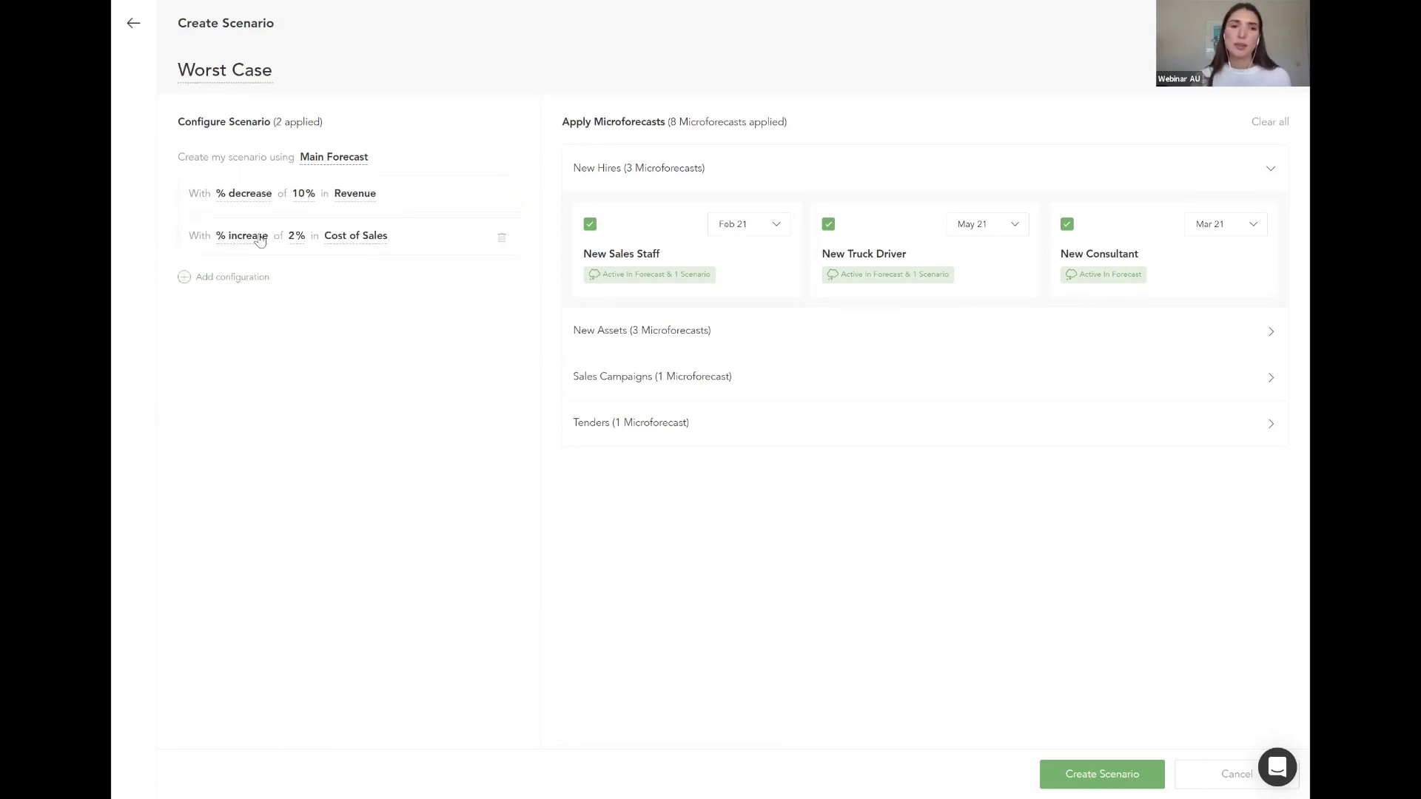
{"action": "left_click", "coordinate": [367, 243]}
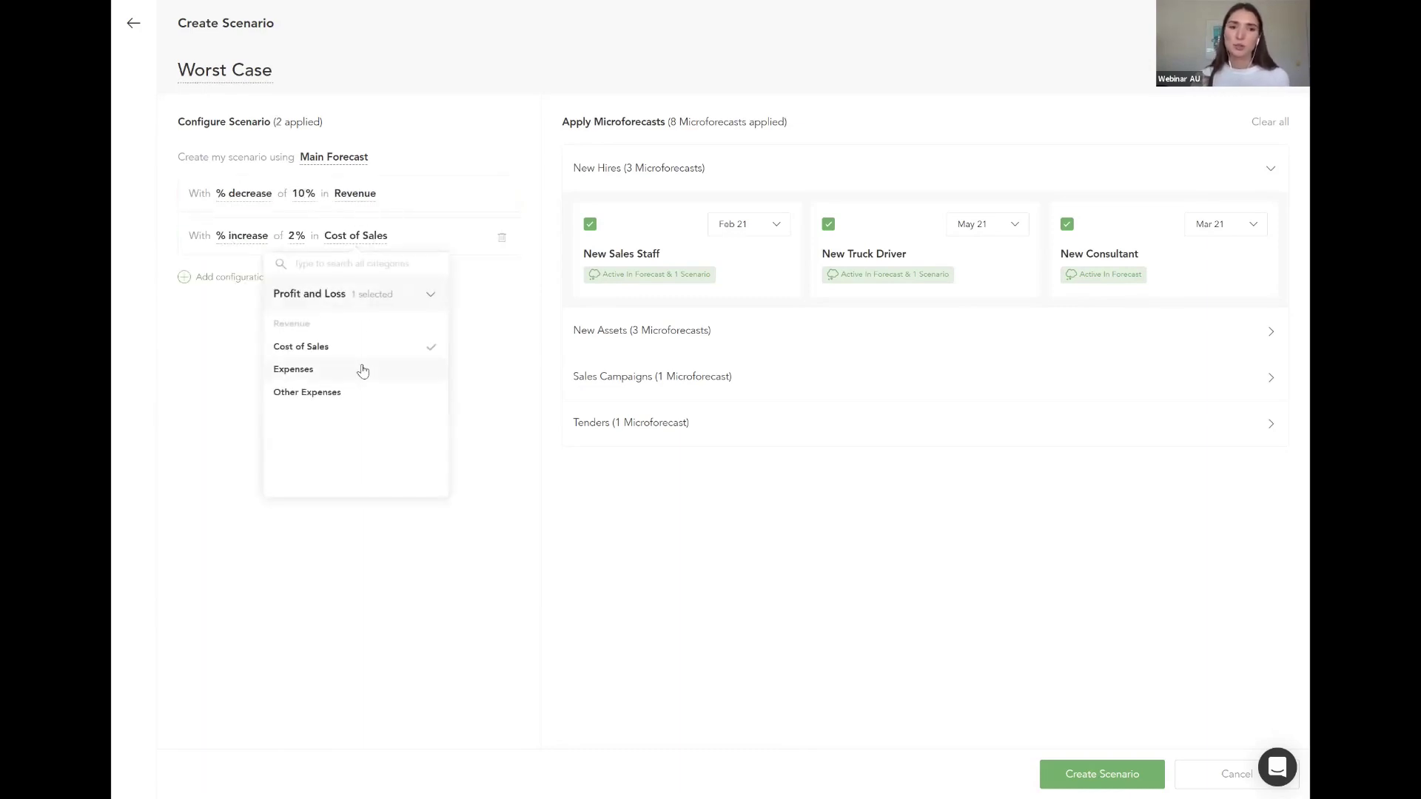
{"action": "left_click", "coordinate": [362, 369]}
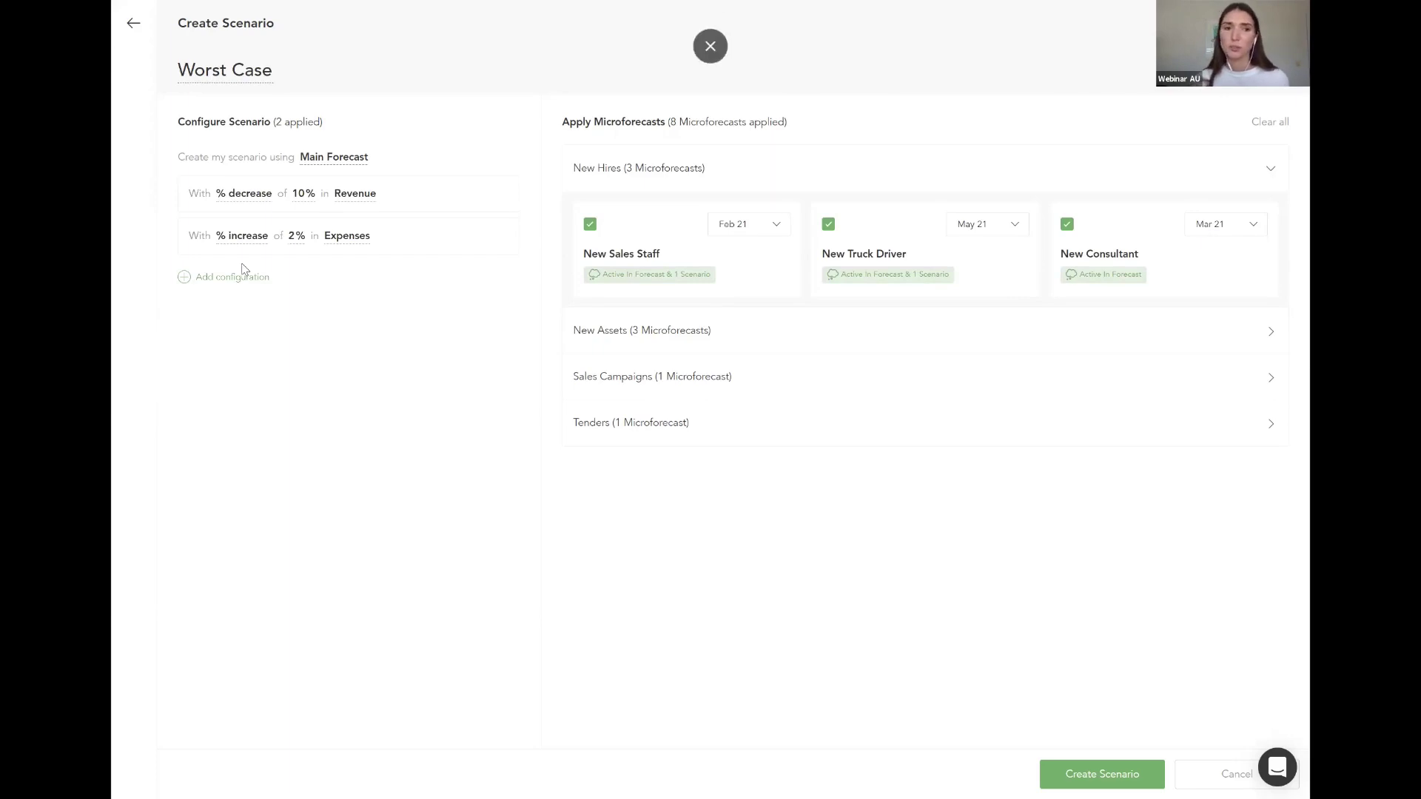
Step: Exclude the Truck Purchase, New Truck Driver and New Consultant microforecasts from the scenario
{"action": "left_click", "coordinate": [757, 330]}
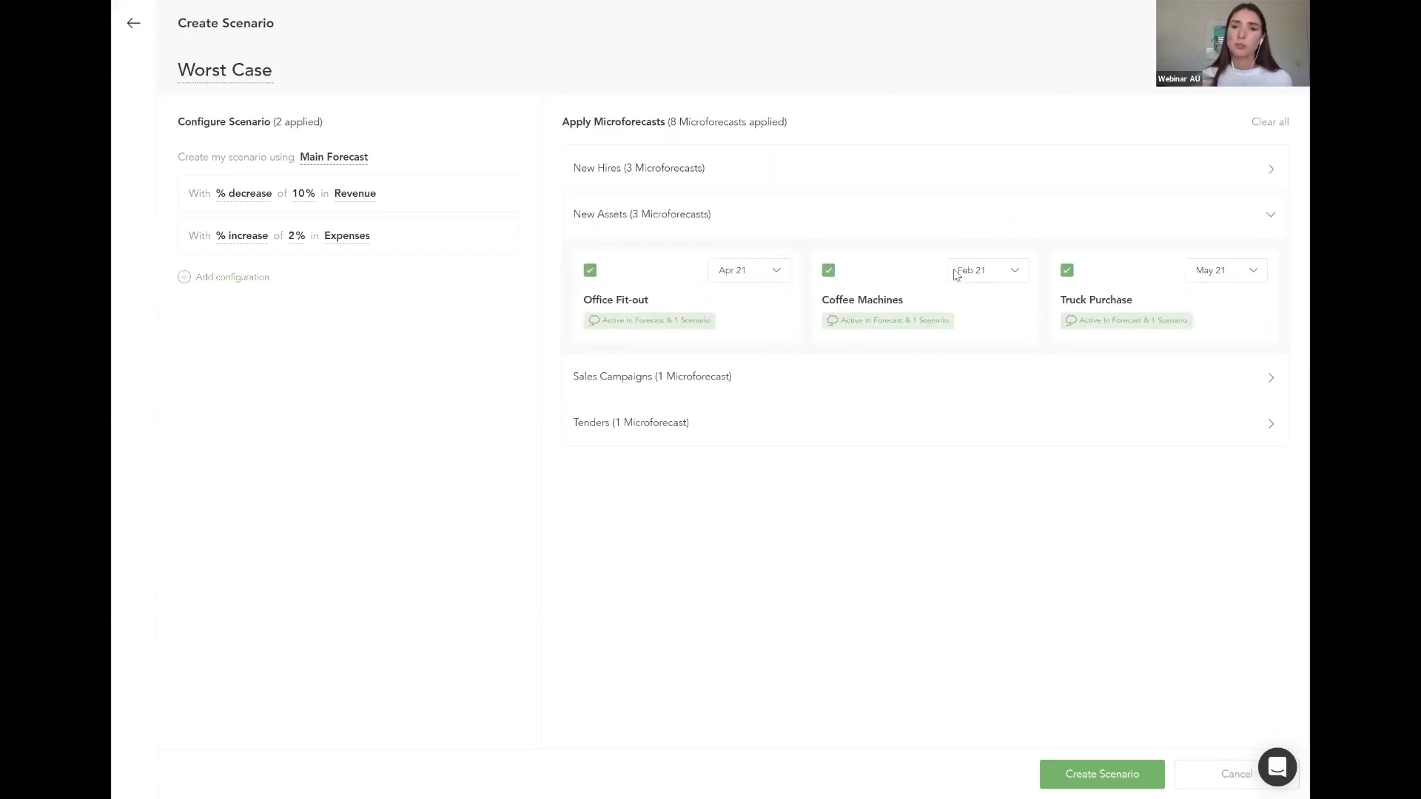
{"action": "left_click", "coordinate": [1067, 271]}
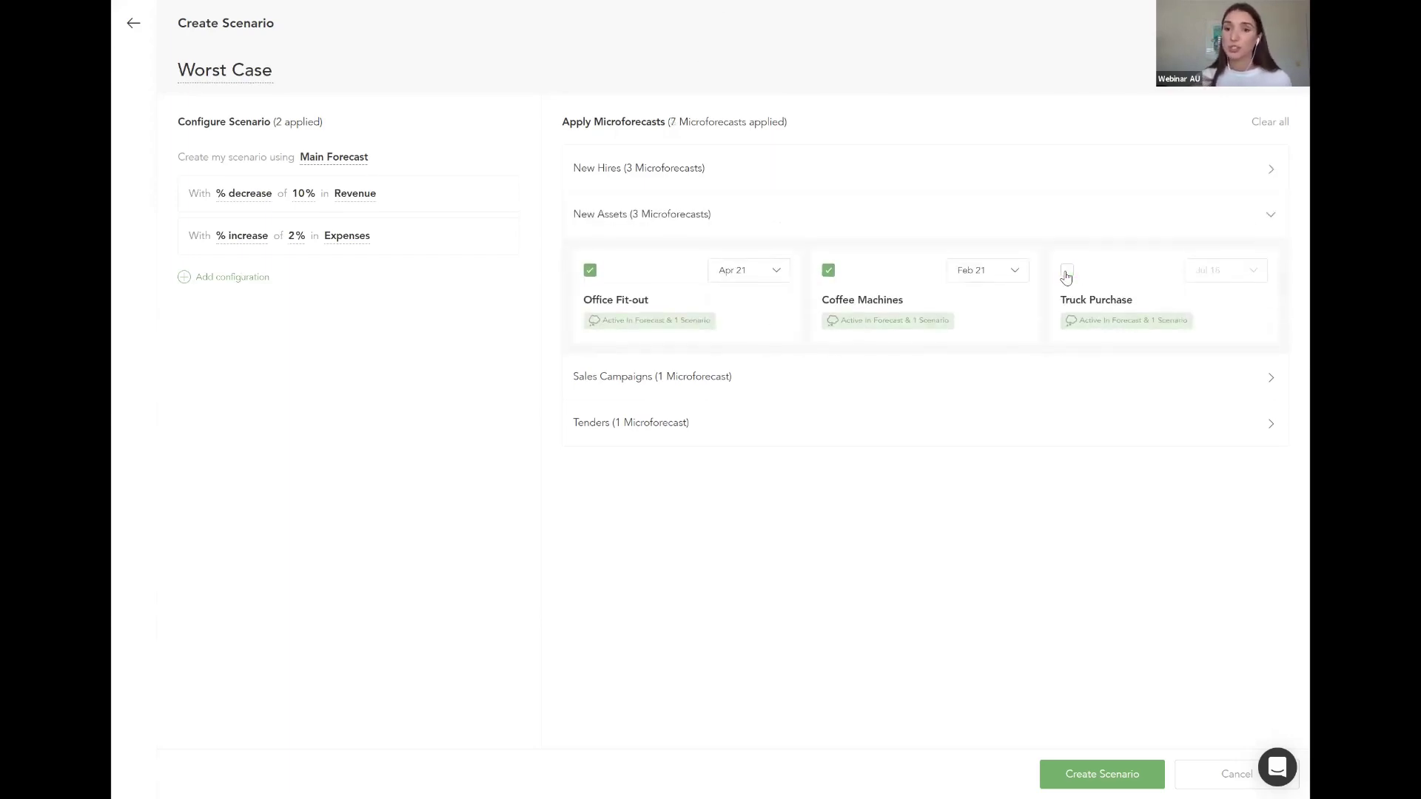
{"action": "left_click", "coordinate": [813, 166]}
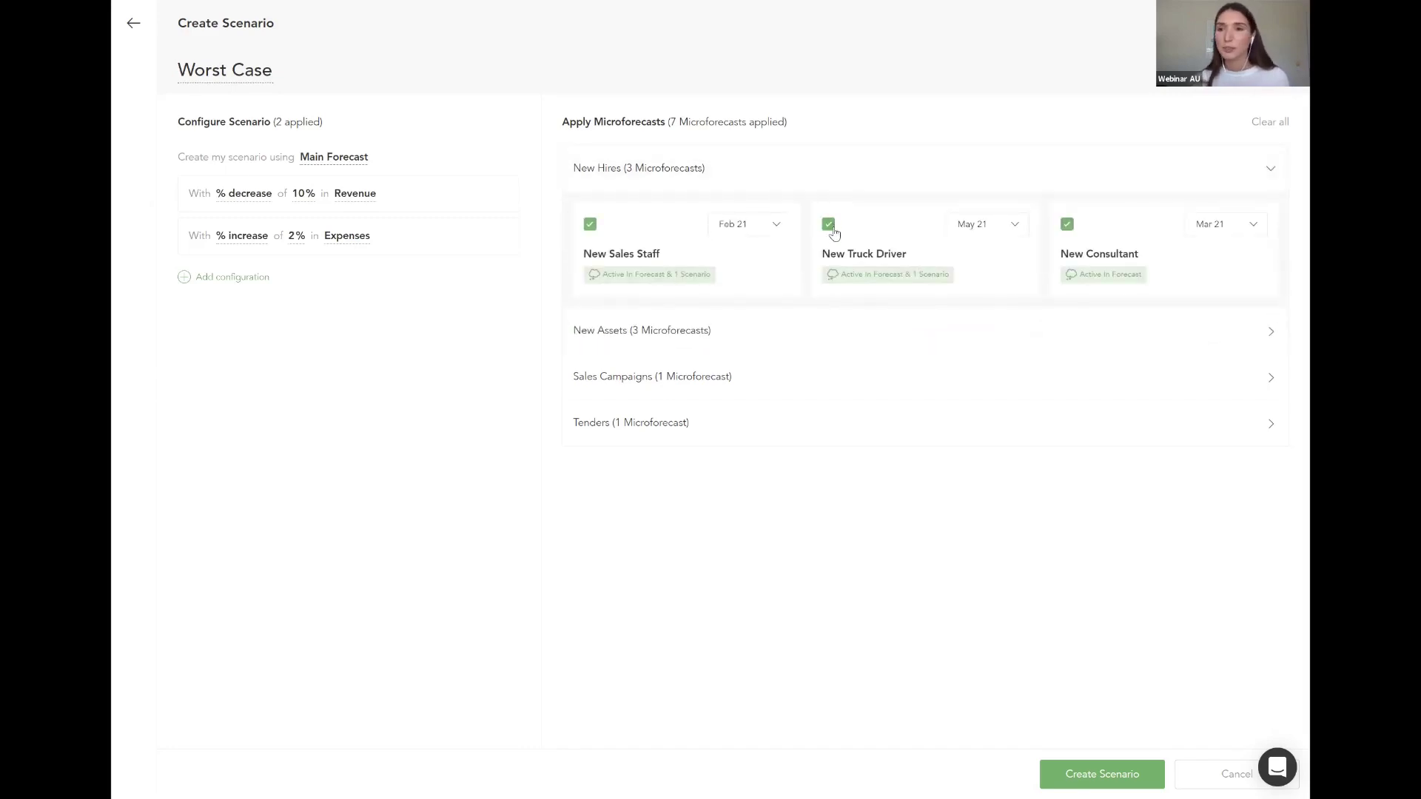
{"action": "left_click", "coordinate": [829, 225]}
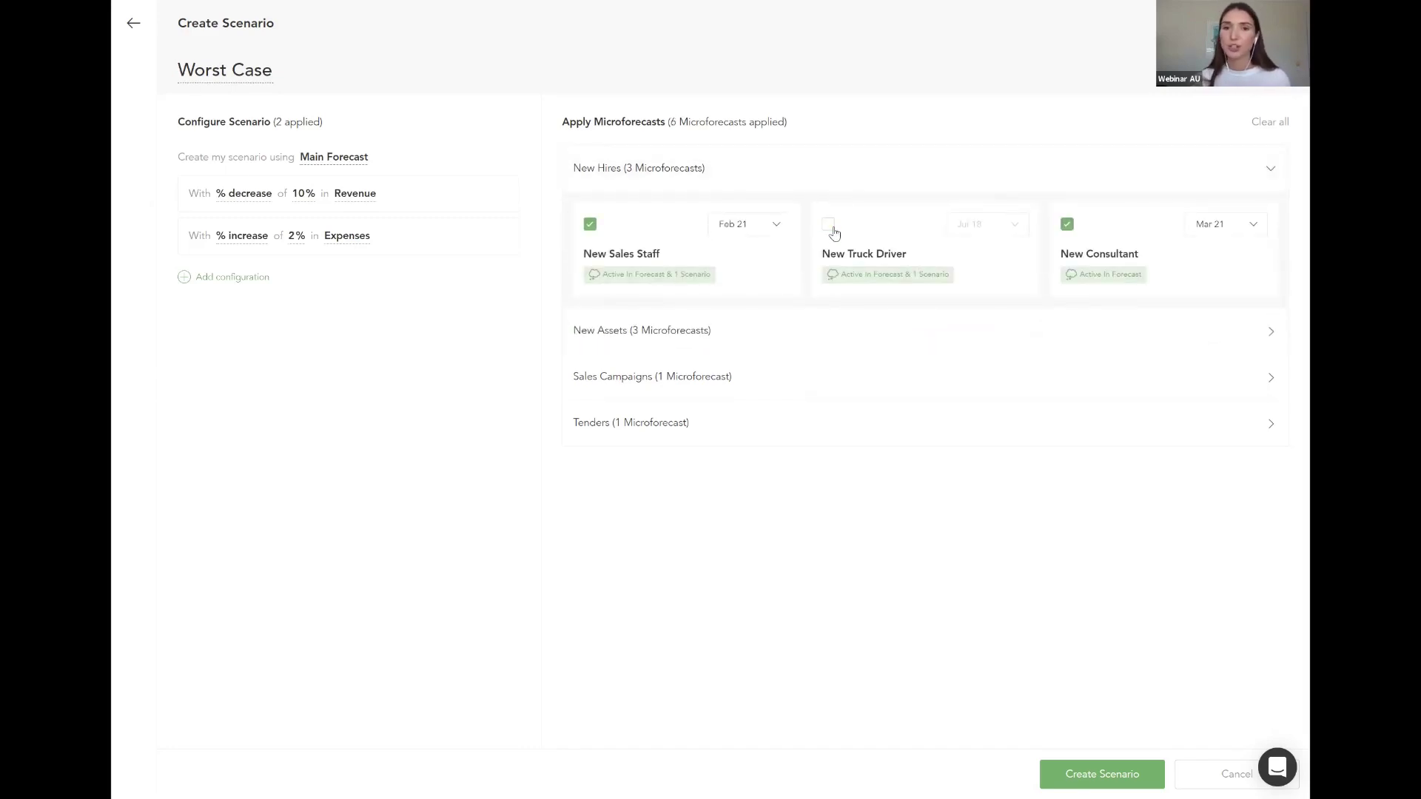
{"action": "left_click", "coordinate": [1067, 227]}
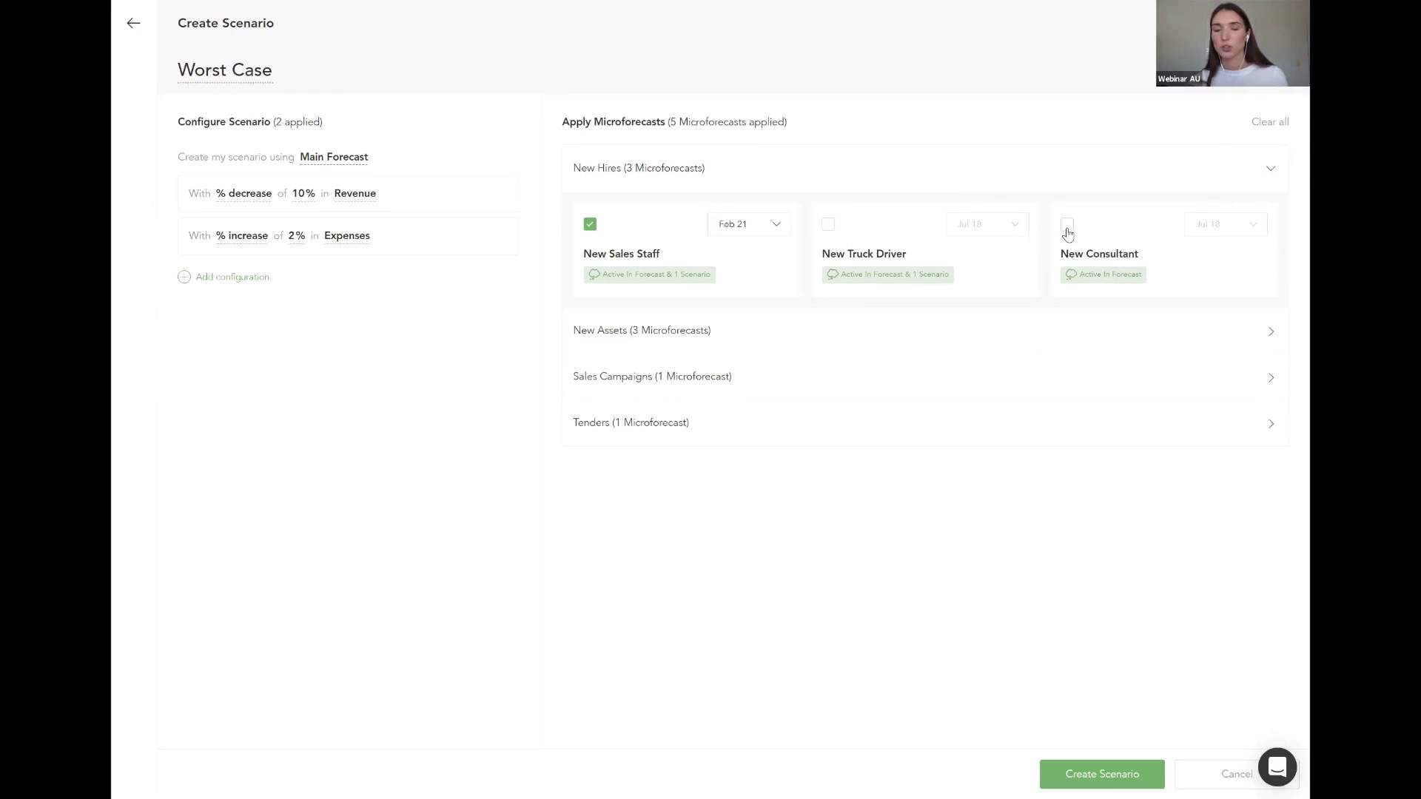
Step: Exclude the New Contract tender microforecast and create the Worst Case scenario
{"action": "left_click", "coordinate": [930, 395]}
{"action": "left_click", "coordinate": [940, 423]}
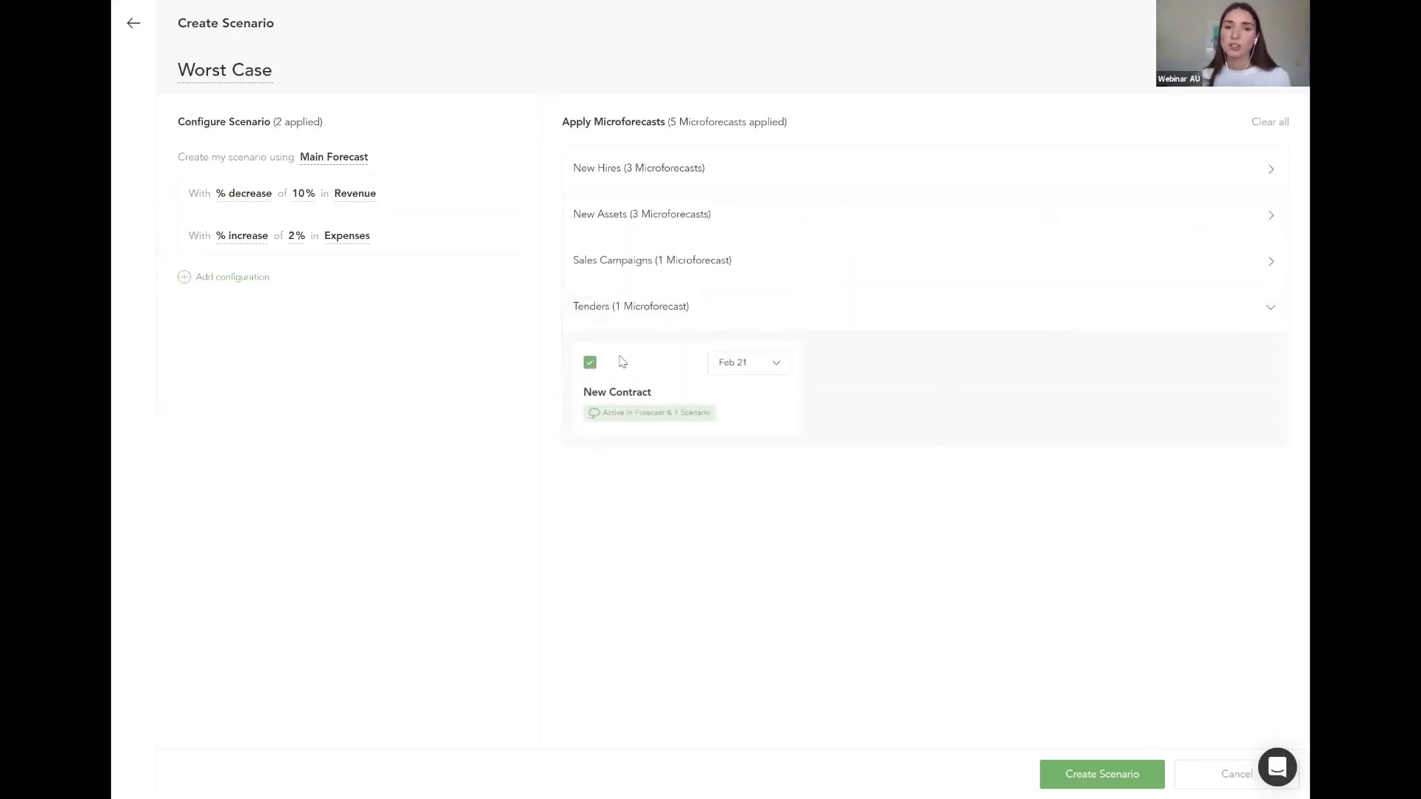
{"action": "left_click", "coordinate": [593, 364]}
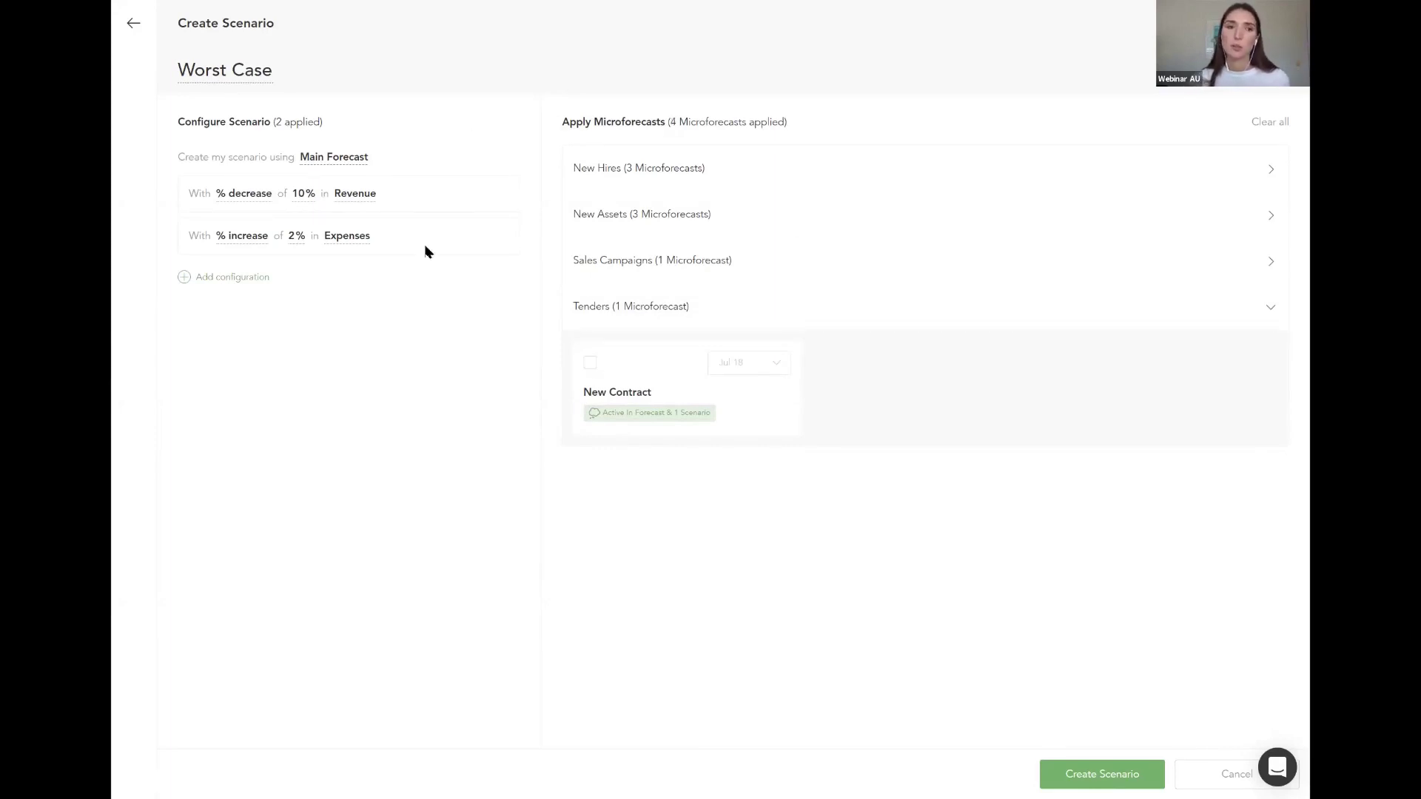
{"action": "left_click", "coordinate": [1143, 777]}
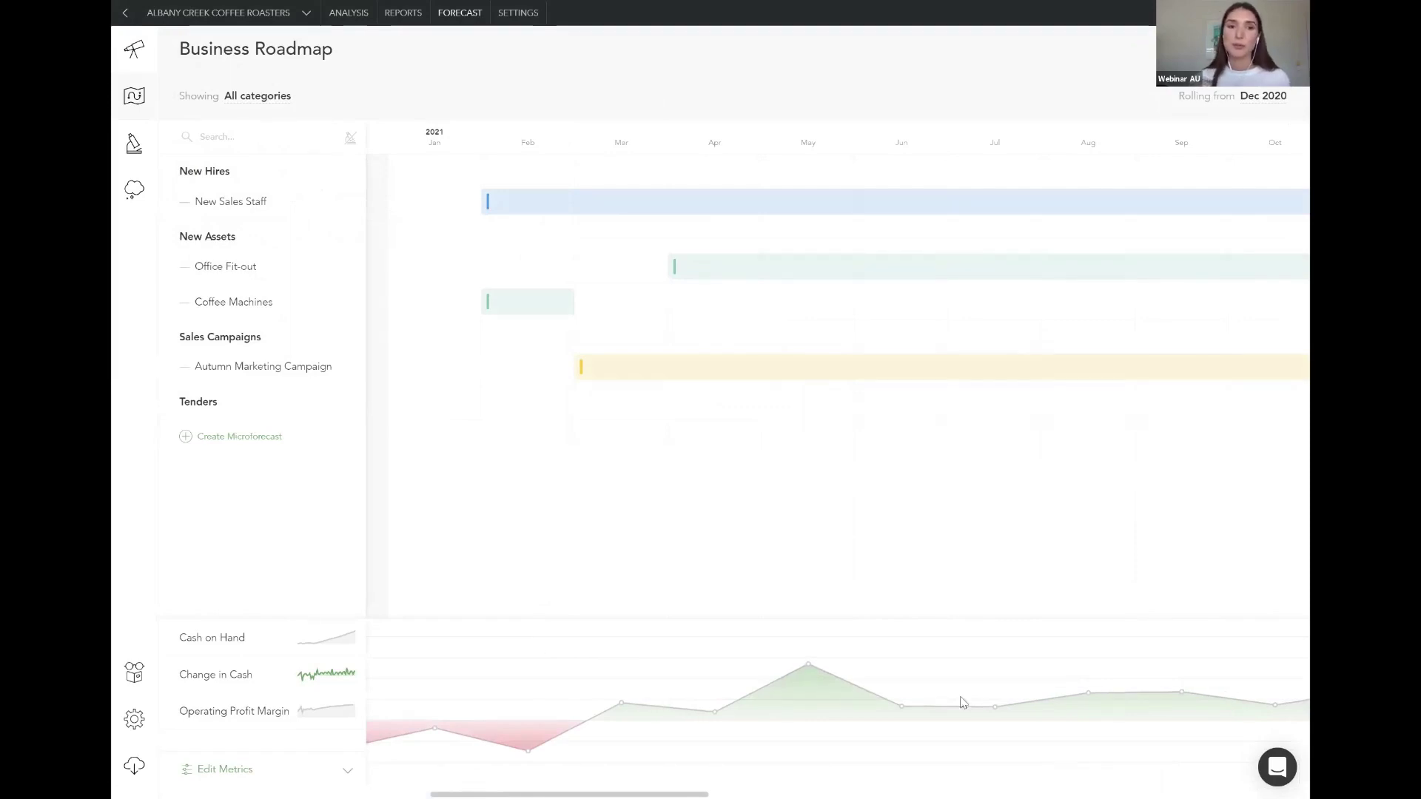
Step: View the Worst Case scenario's Profit & Loss forecast and switch back to the Main Forecast
{"action": "left_click", "coordinate": [116, 71]}
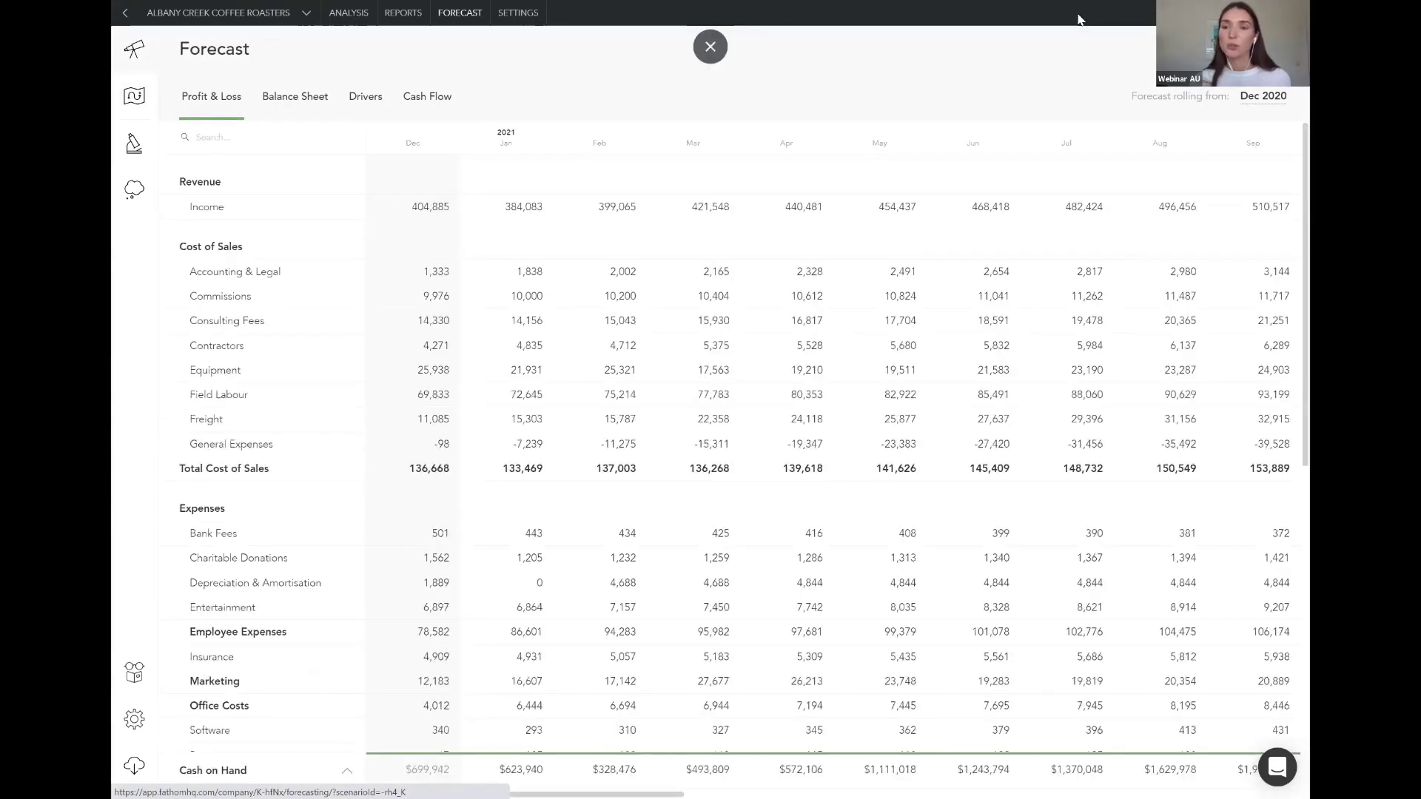
{"action": "left_click", "coordinate": [1188, 13]}
{"action": "left_click", "coordinate": [1188, 97]}
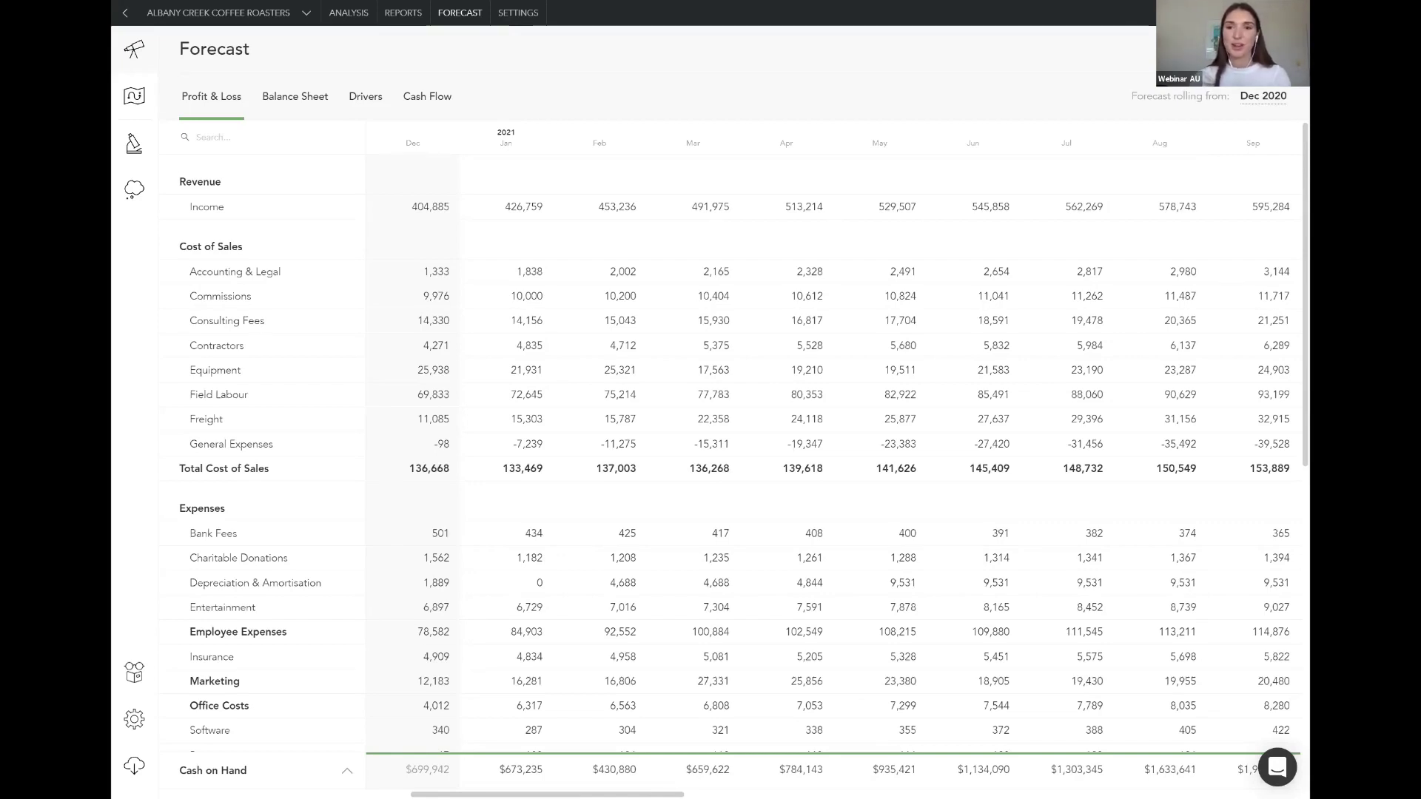
{"action": "key", "text": "alt+Tab"}
{"action": "key", "text": "Right"}
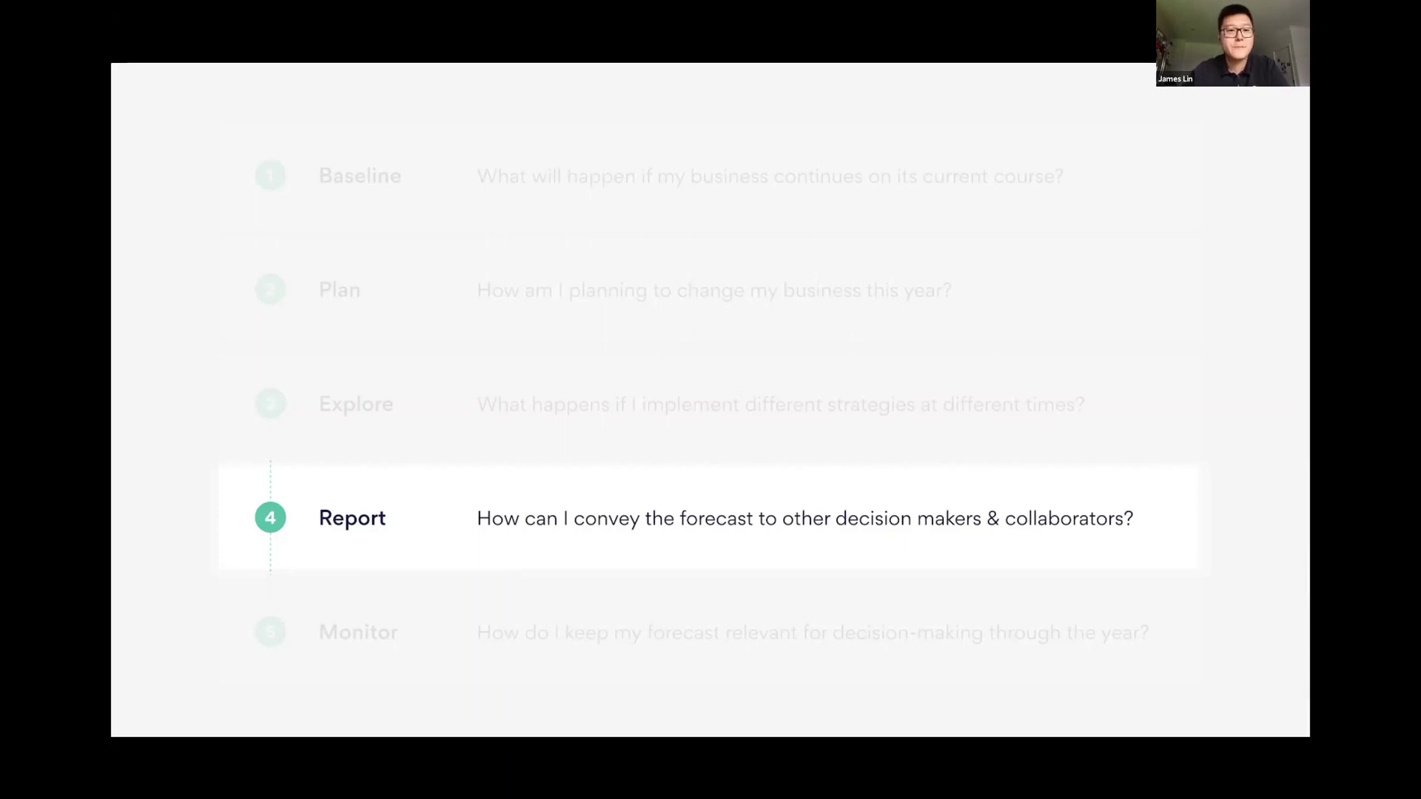
Step: Return to Fathom and look through the published reports and predefined templates in the Report Centre
{"action": "key", "text": "alt+Tab"}
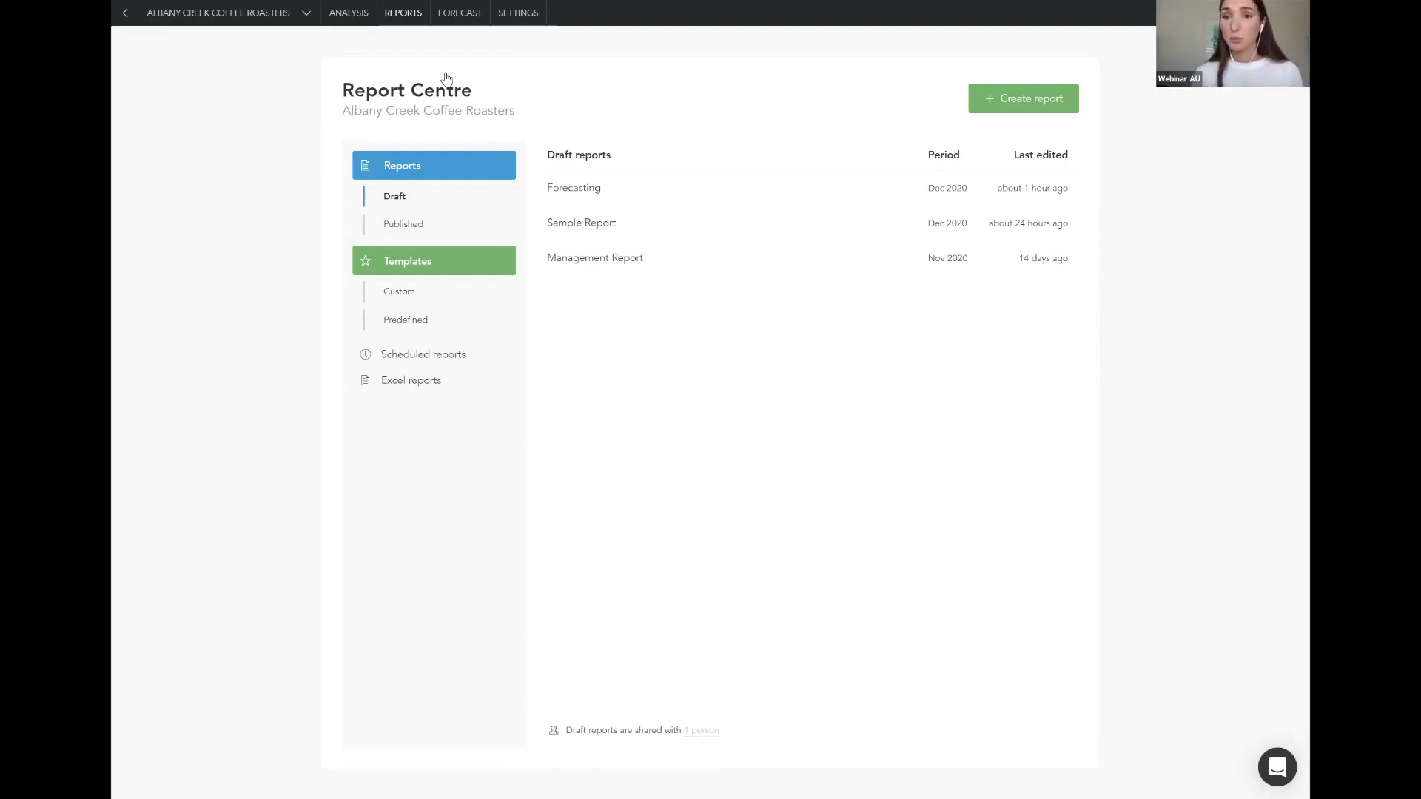
{"action": "left_click", "coordinate": [432, 226]}
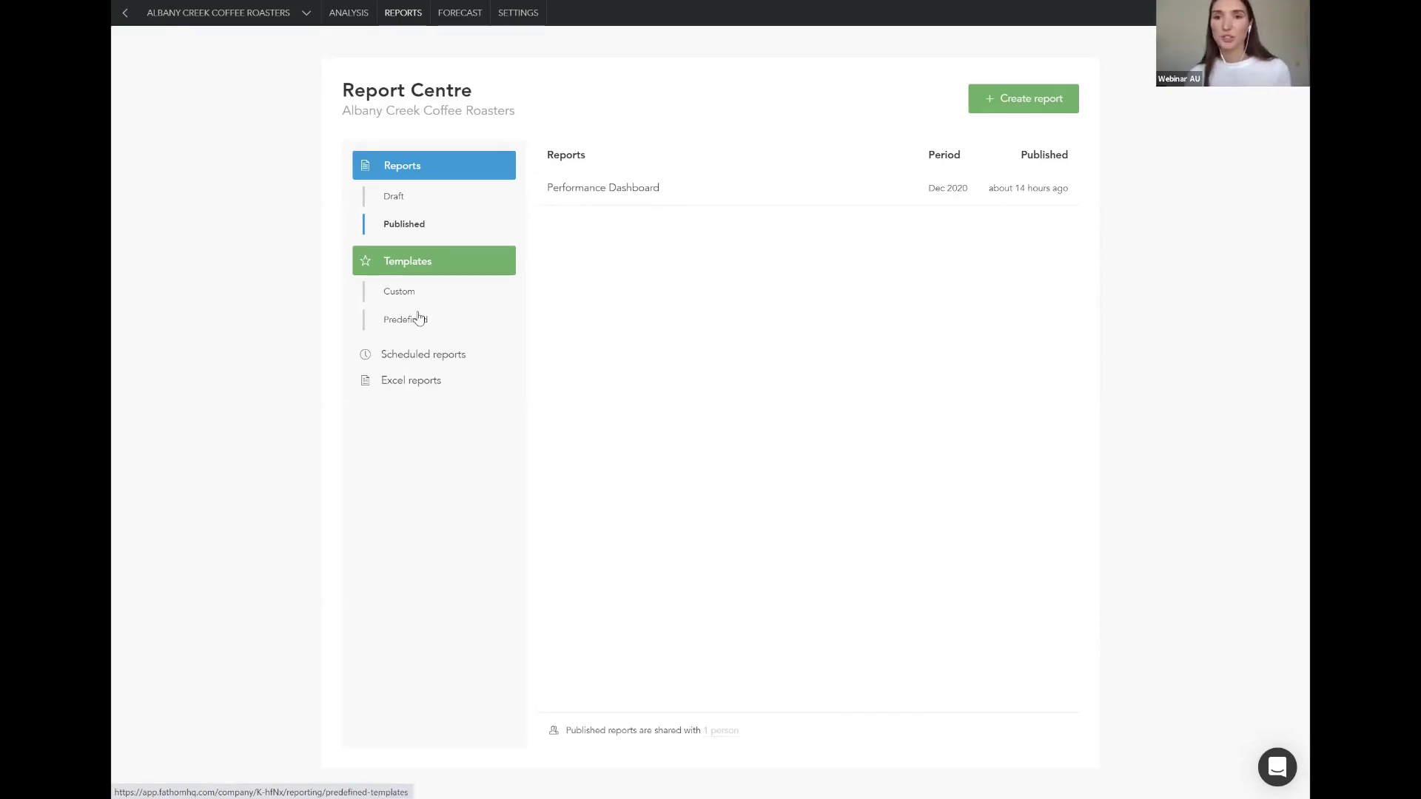
{"action": "left_click", "coordinate": [433, 328]}
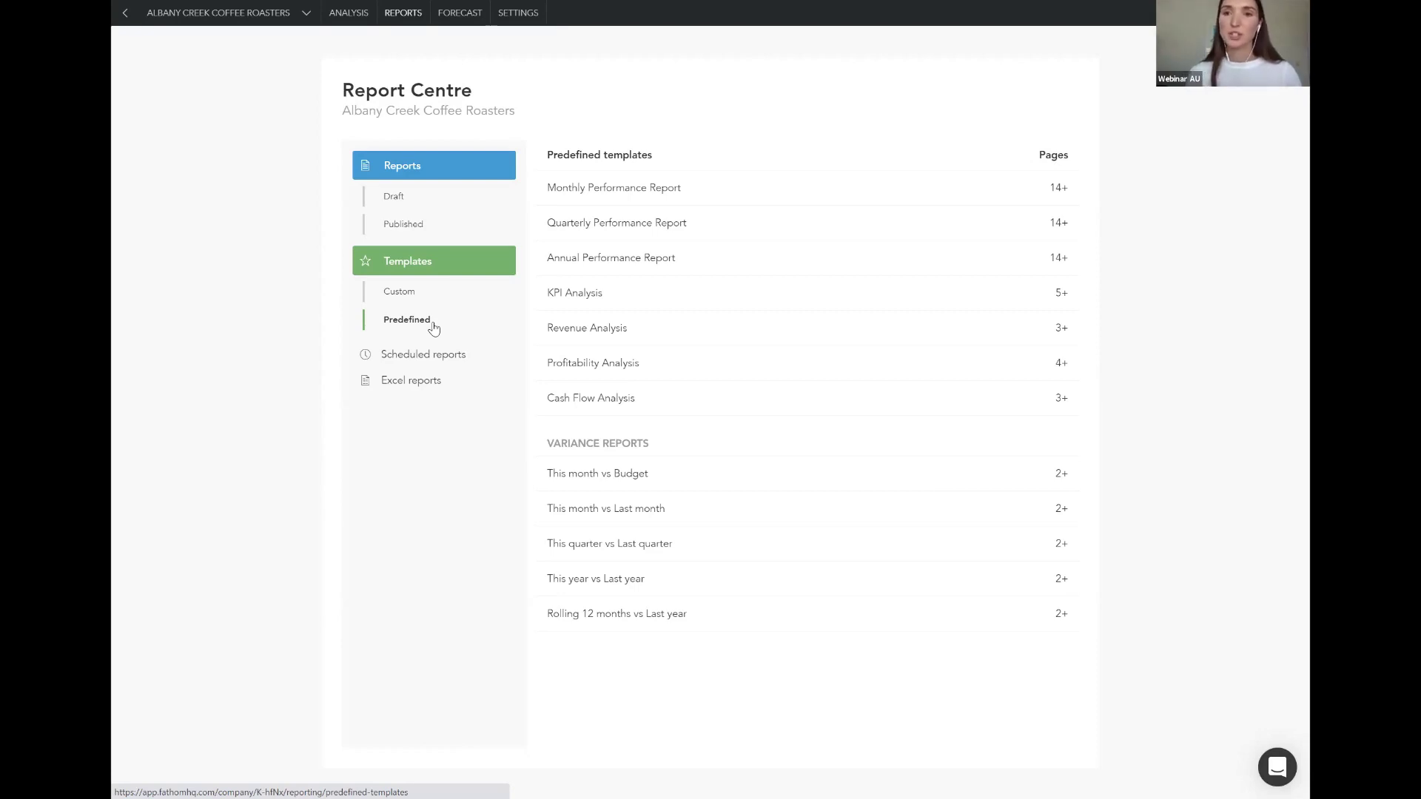
Step: Open the draft Forecasting report for editing and examine its Roadmap section
{"action": "left_click", "coordinate": [391, 201]}
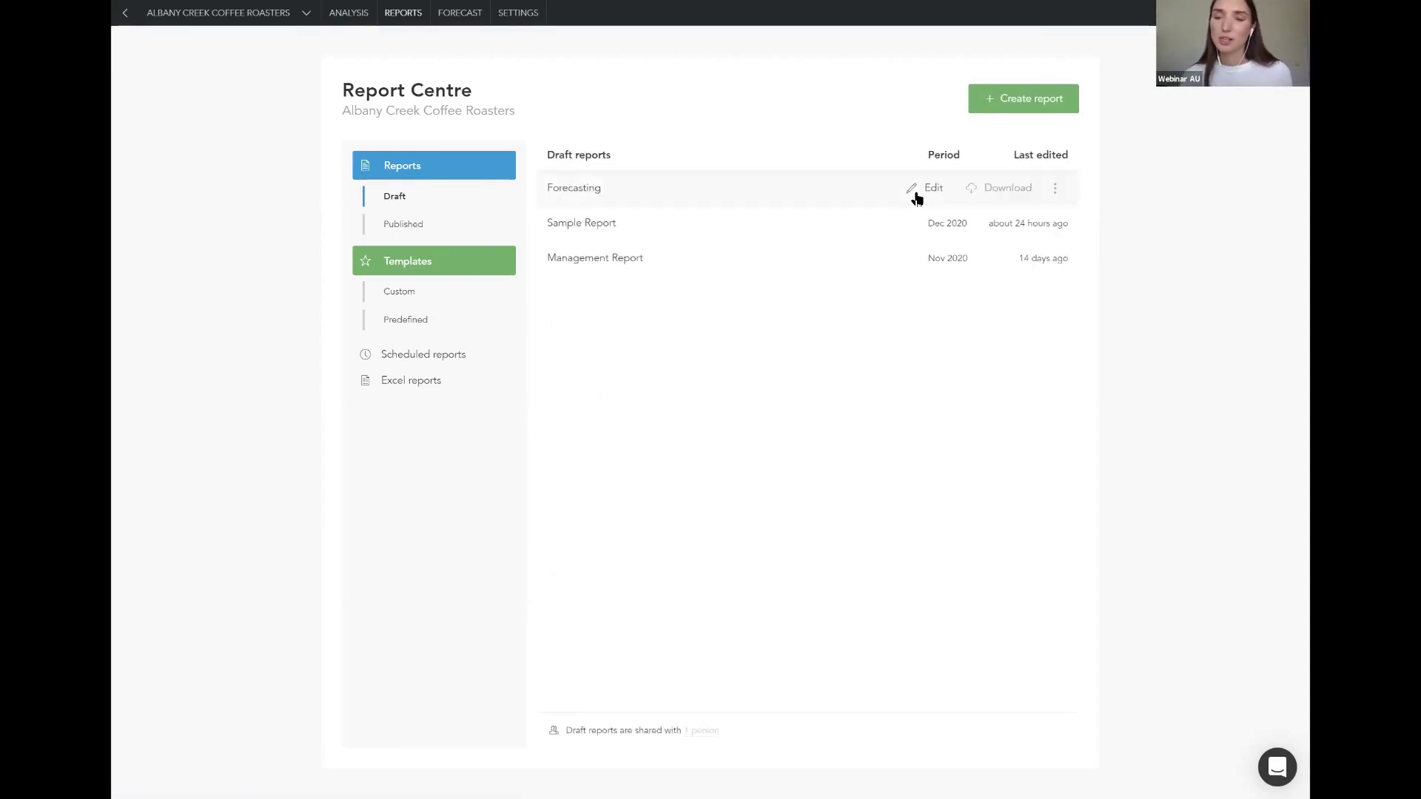
{"action": "left_click", "coordinate": [916, 194]}
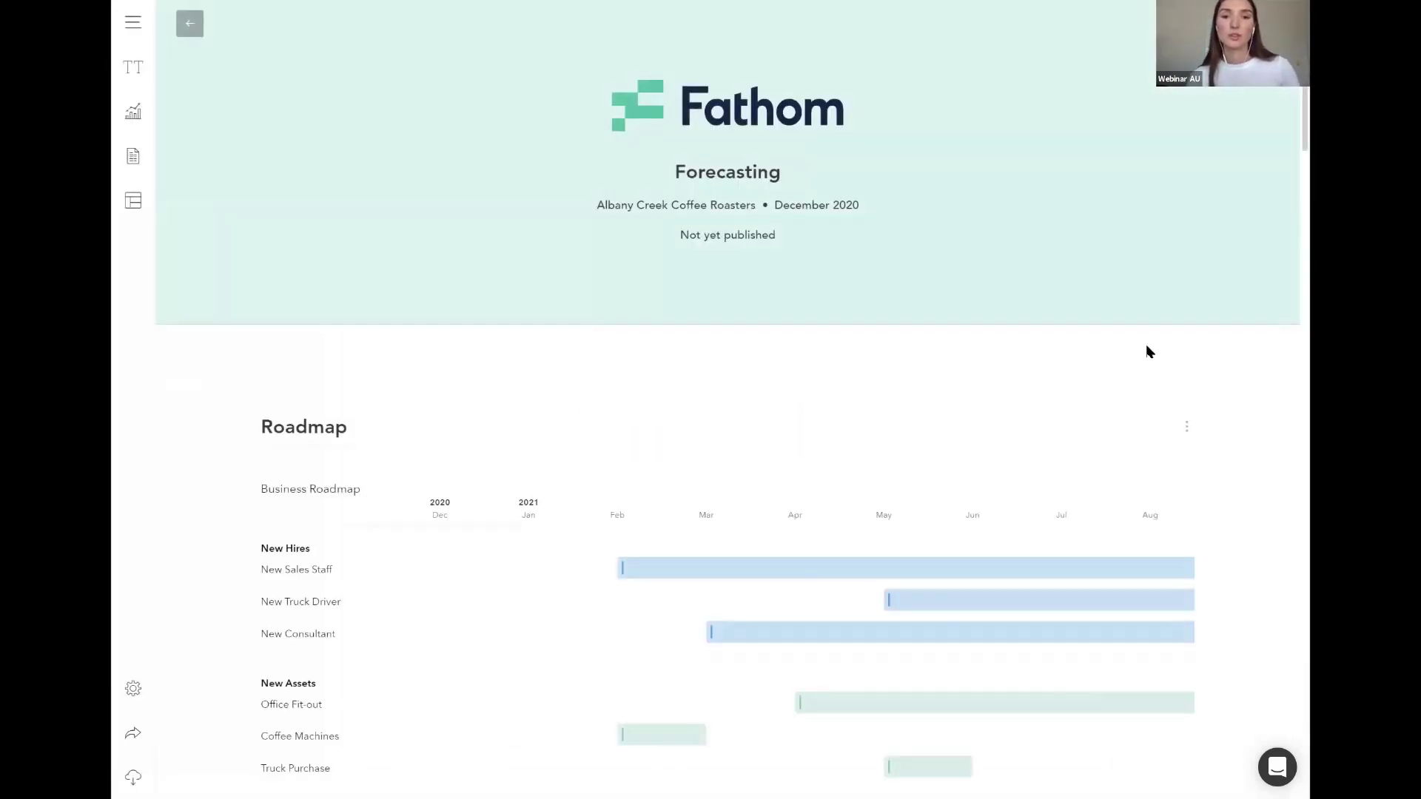
{"action": "scroll", "coordinate": [1238, 474], "scroll_direction": "down", "scroll_amount": 2}
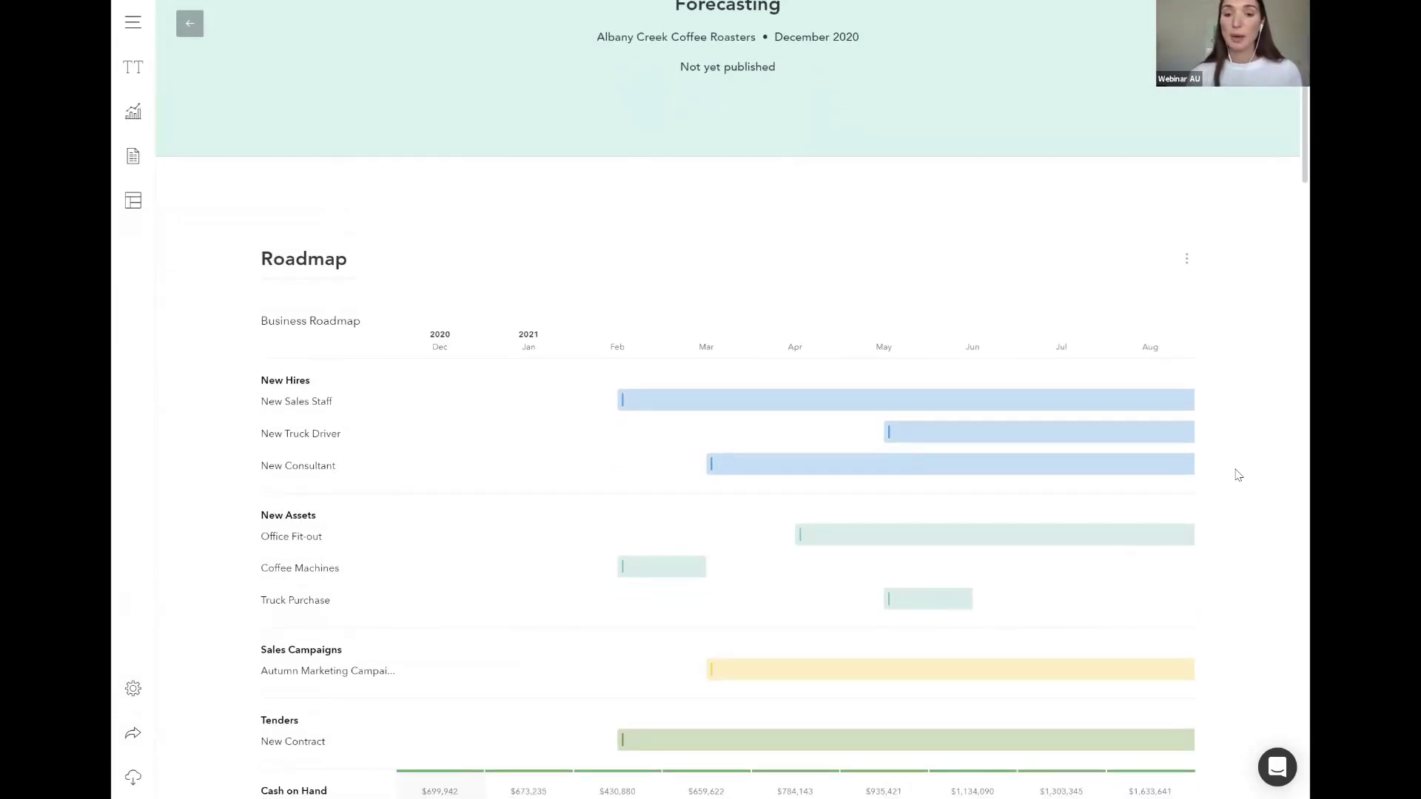
Step: Switch the Projection 20/21 FY Profit & Loss table to monthly columns and allow report viewers to export it to Excel
{"action": "scroll", "coordinate": [1238, 474], "scroll_direction": "down", "scroll_amount": 1}
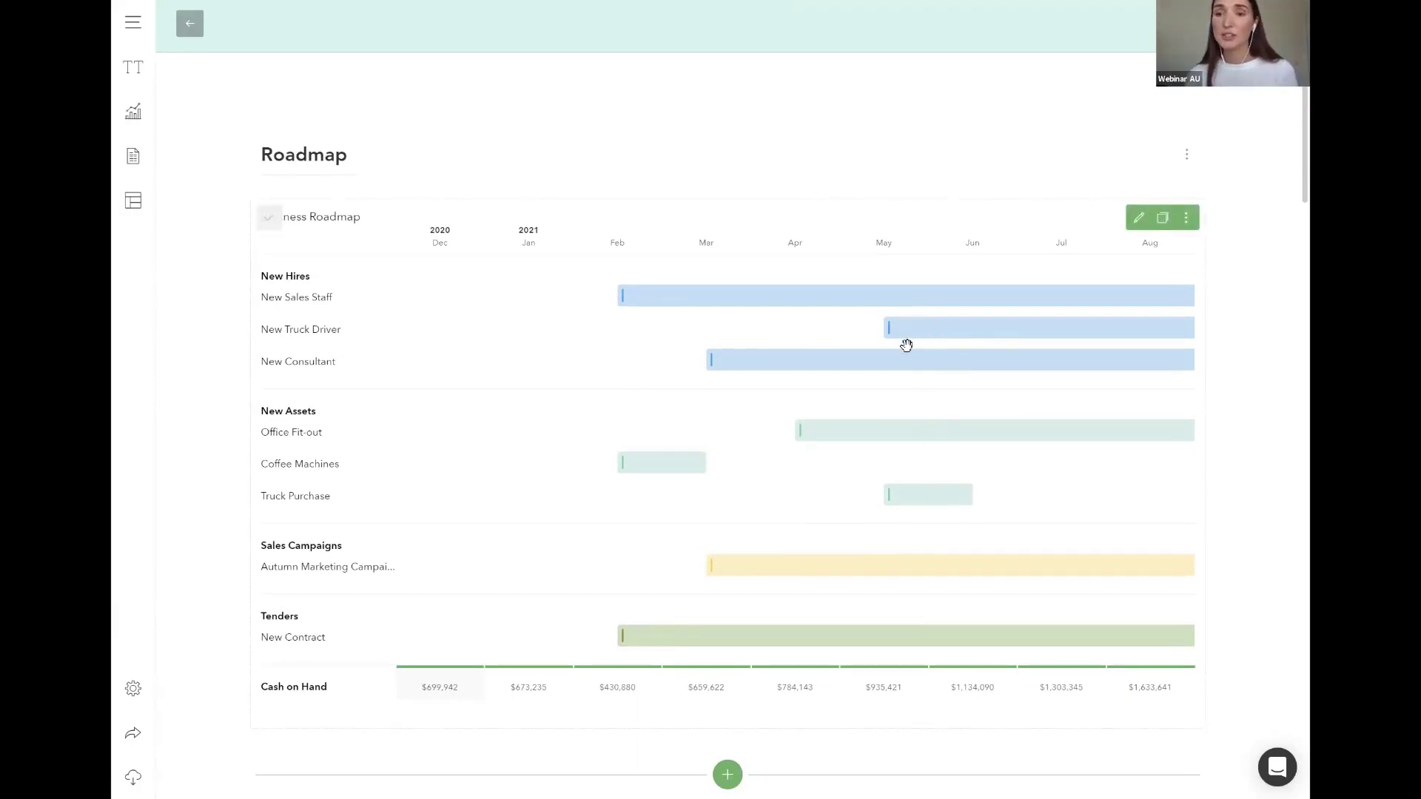
{"action": "scroll", "coordinate": [1164, 473], "scroll_direction": "down", "scroll_amount": 3}
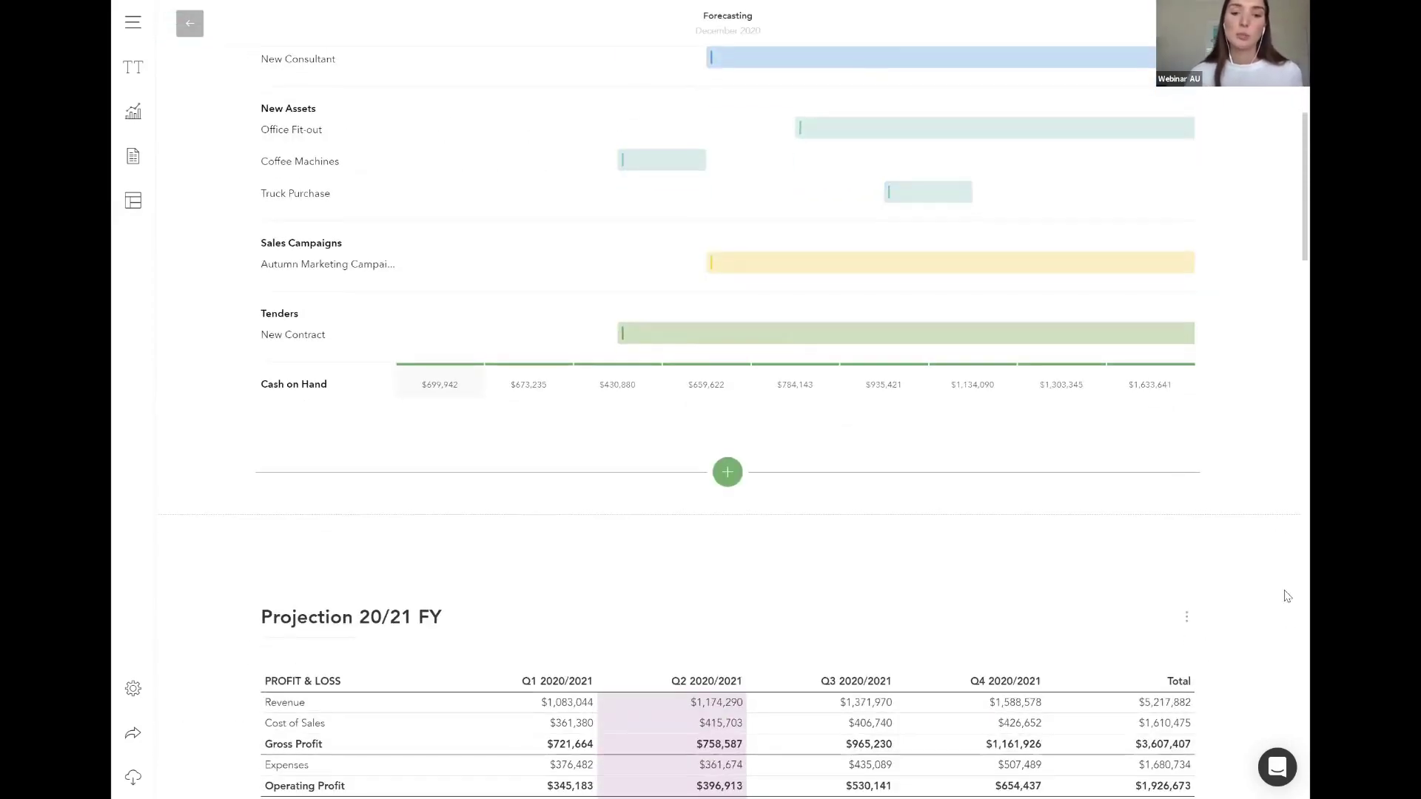
{"action": "scroll", "coordinate": [1209, 566], "scroll_direction": "down", "scroll_amount": 3}
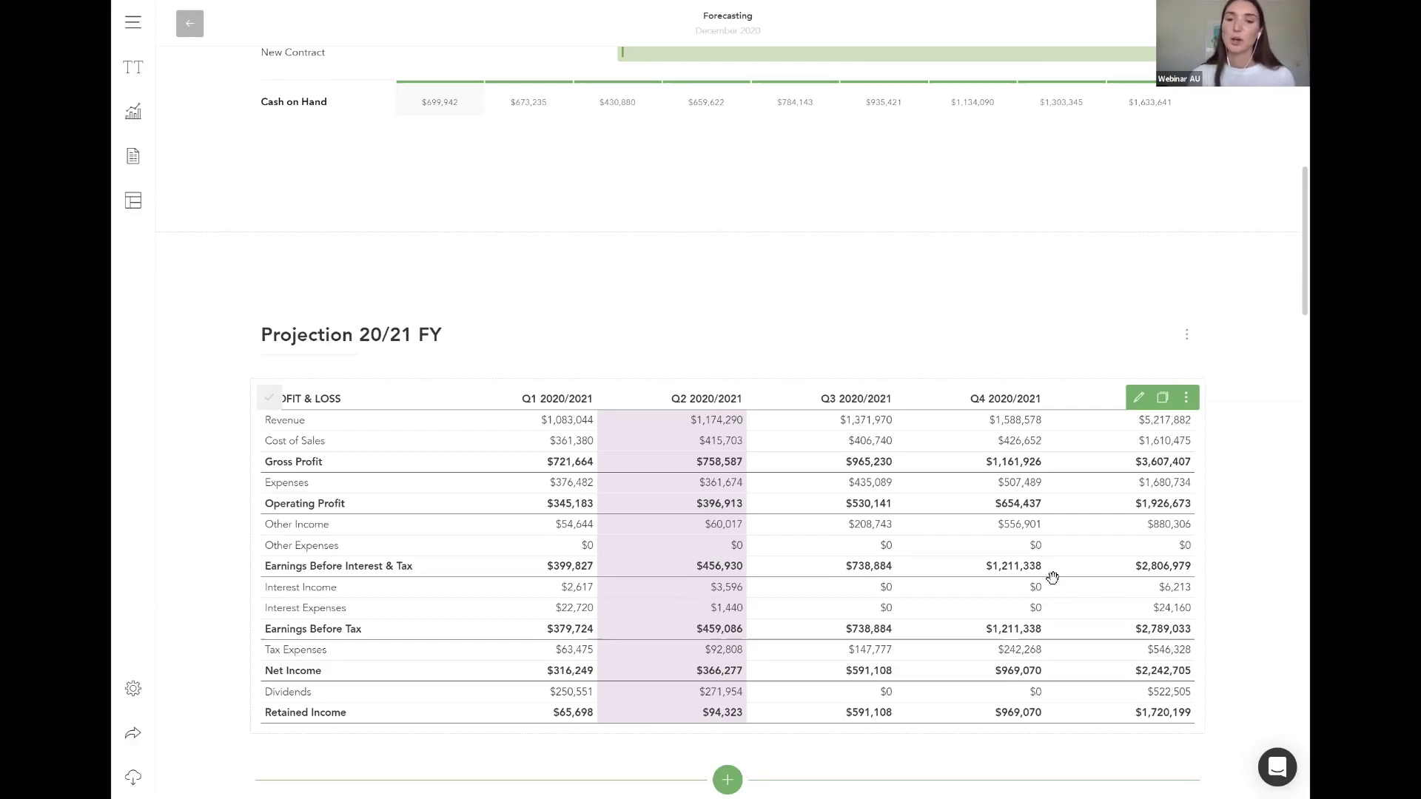
{"action": "left_click", "coordinate": [1137, 407]}
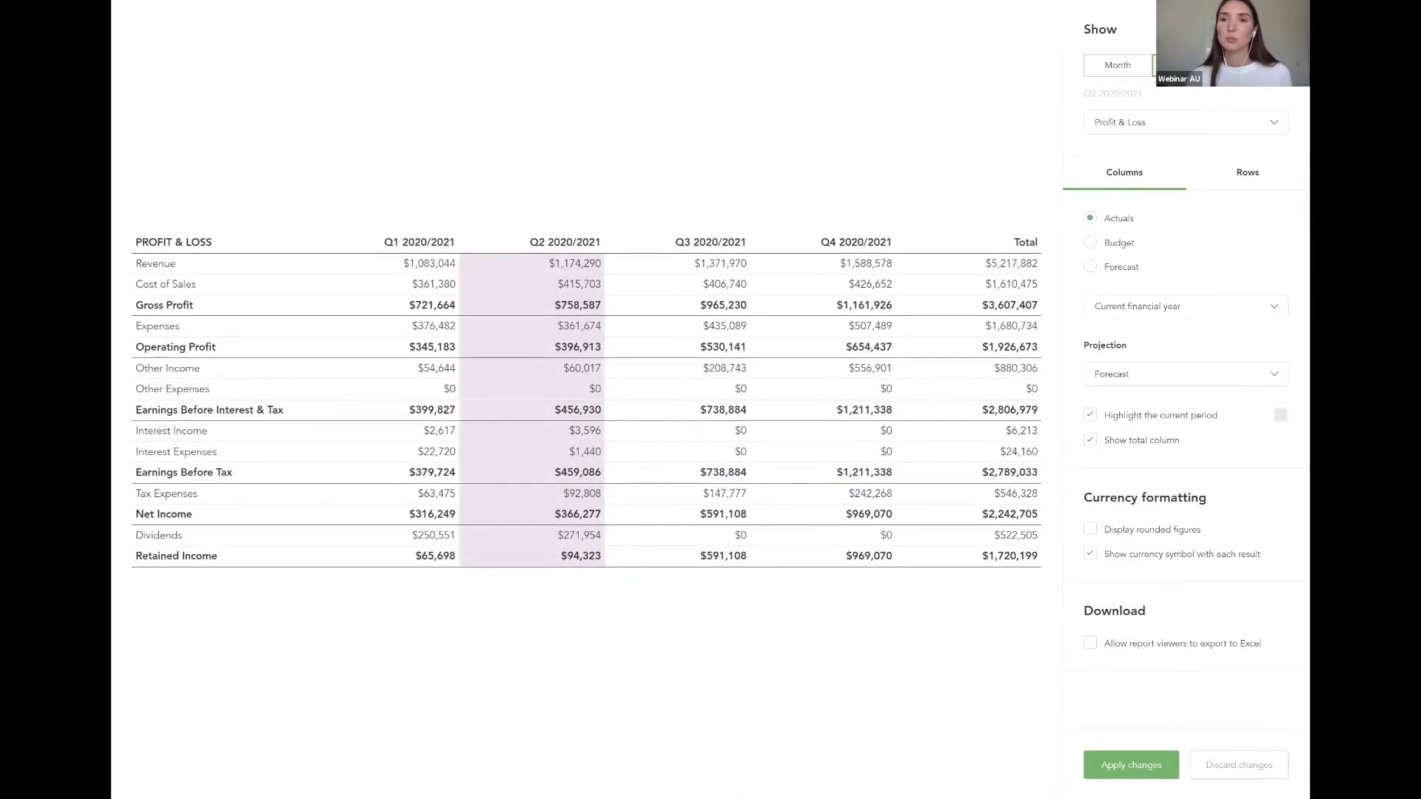
{"action": "left_click", "coordinate": [1110, 66]}
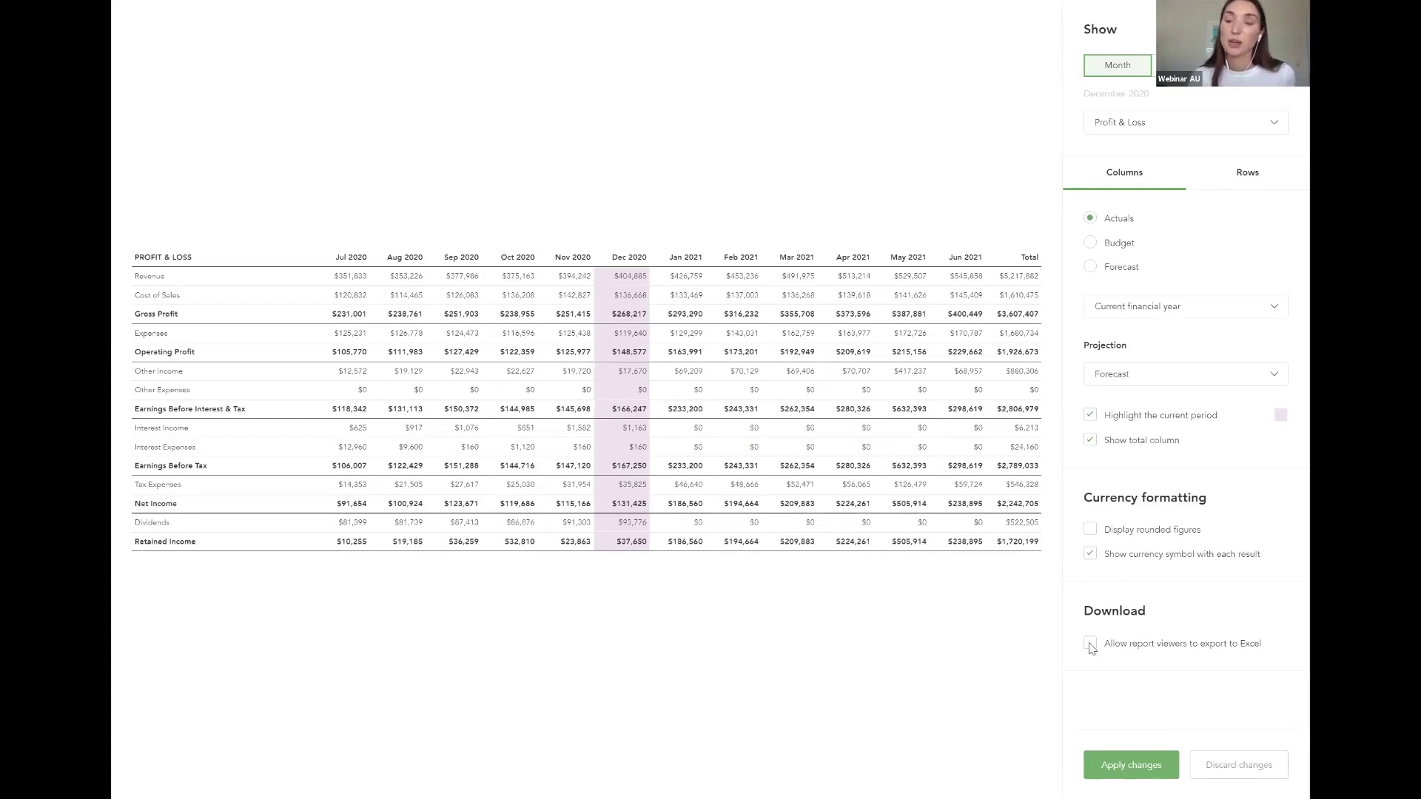
{"action": "left_click", "coordinate": [1128, 770]}
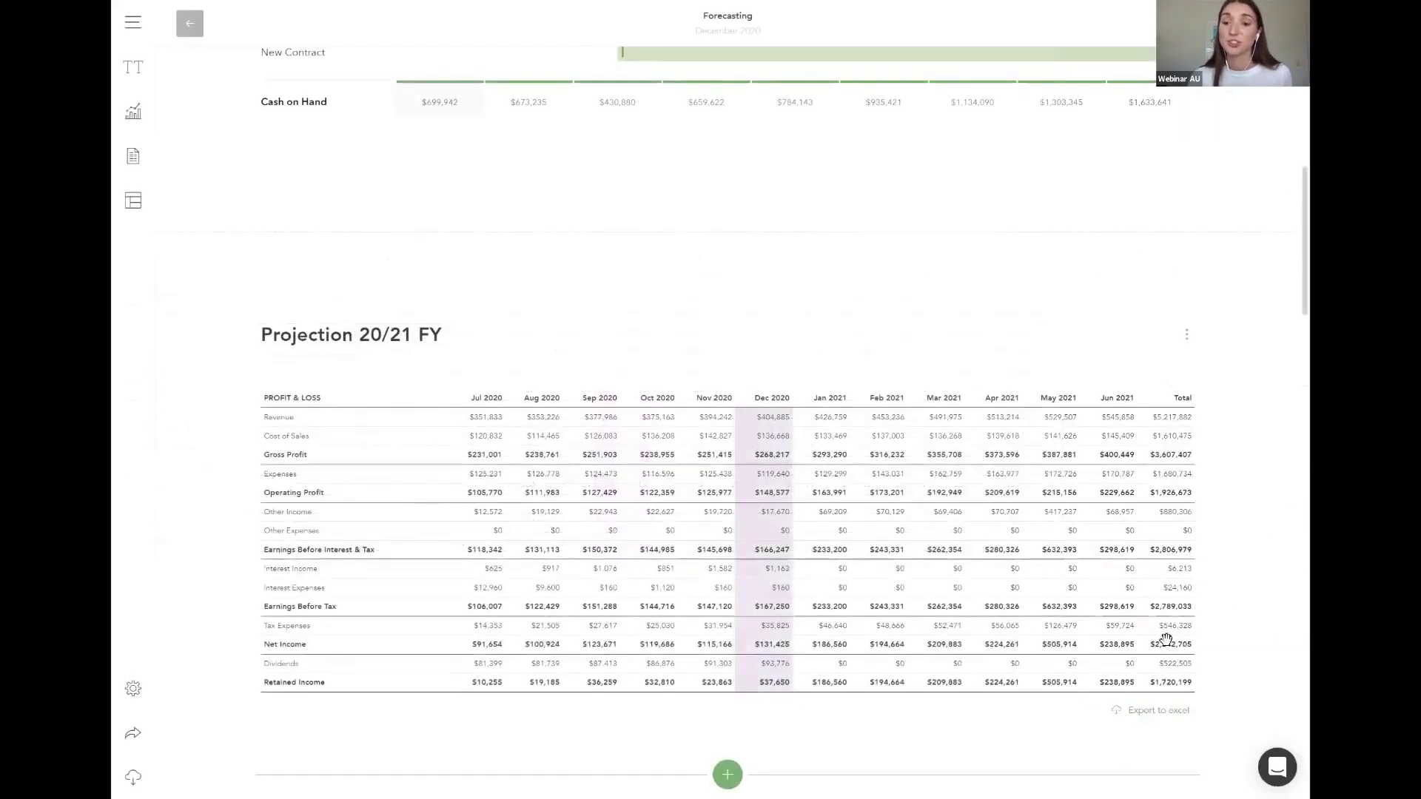
Step: Set the Revenue series in the Revenue Scenarios chart to project from the Worst Case forecast and apply the chart changes
{"action": "scroll", "coordinate": [1166, 640], "scroll_direction": "down", "scroll_amount": 1}
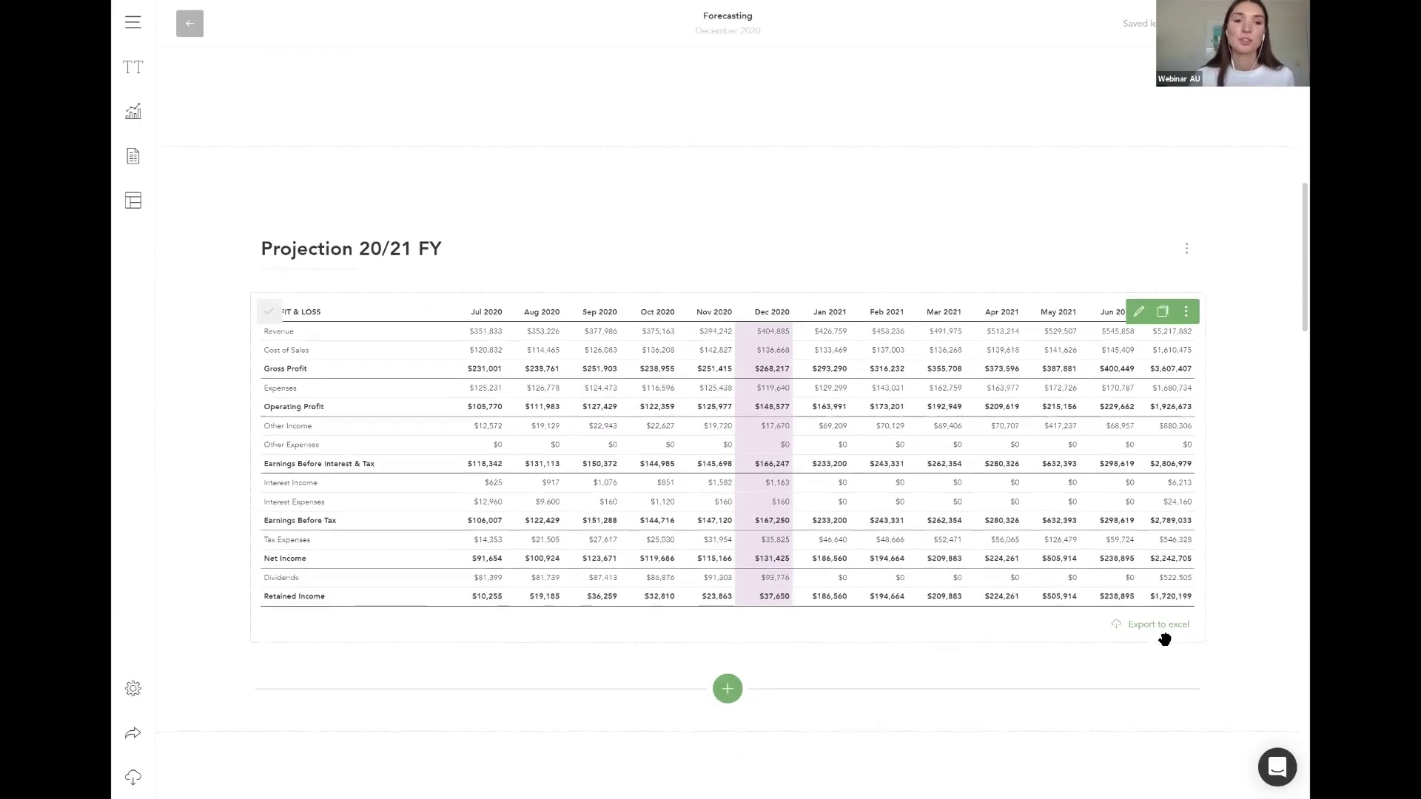
{"action": "scroll", "coordinate": [1166, 638], "scroll_direction": "down", "scroll_amount": 3}
{"action": "scroll", "coordinate": [1288, 633], "scroll_direction": "down", "scroll_amount": 4}
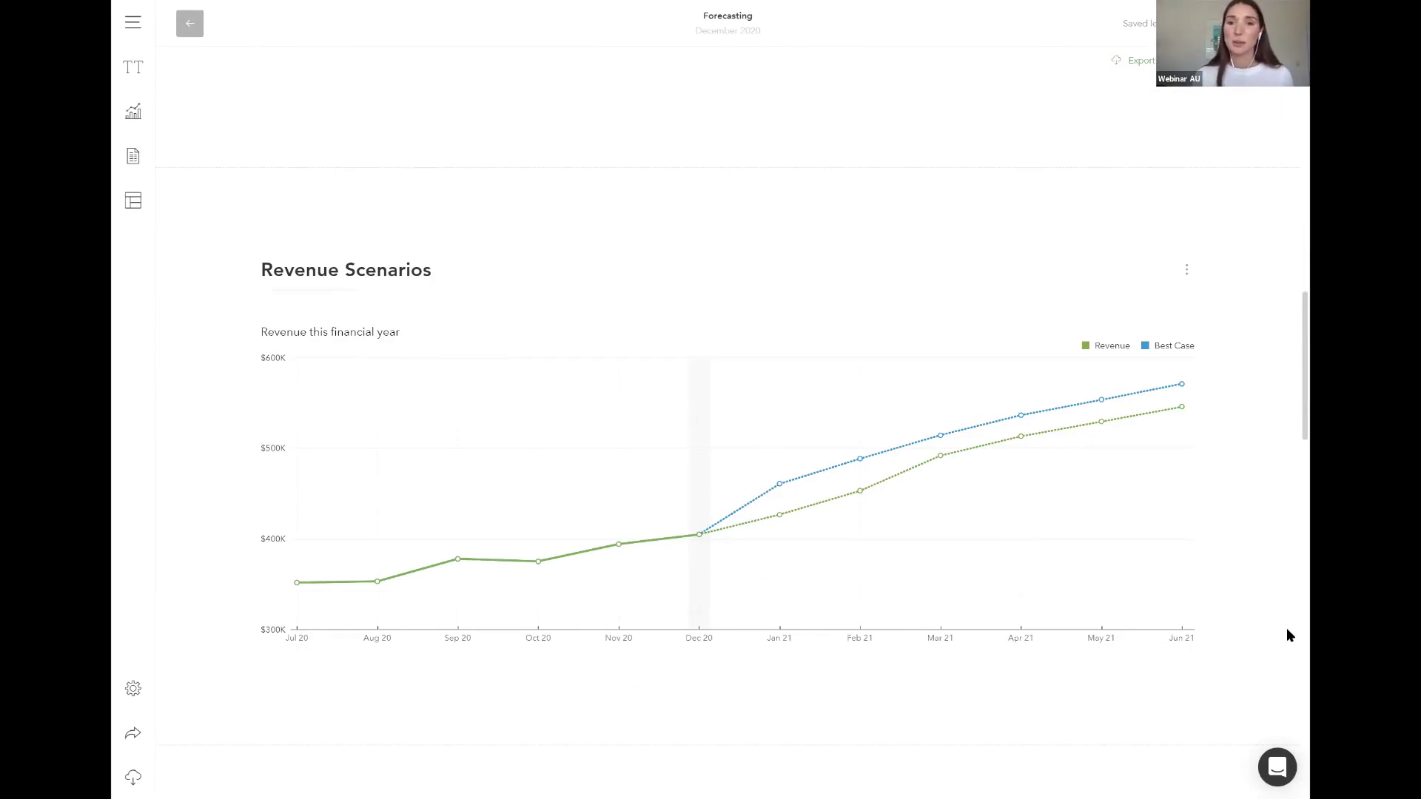
{"action": "mouse_move", "coordinate": [1139, 629]}
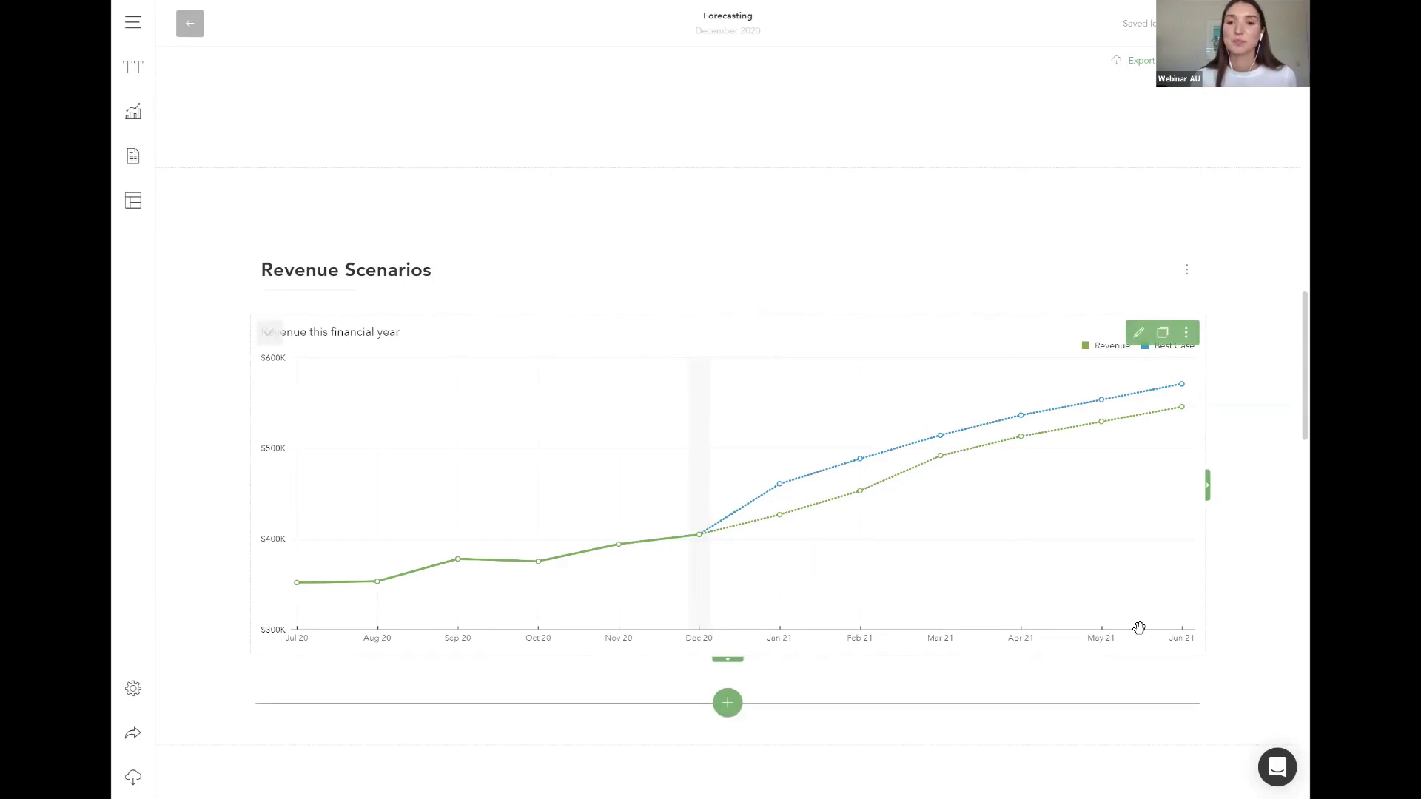
{"action": "left_click", "coordinate": [1138, 334]}
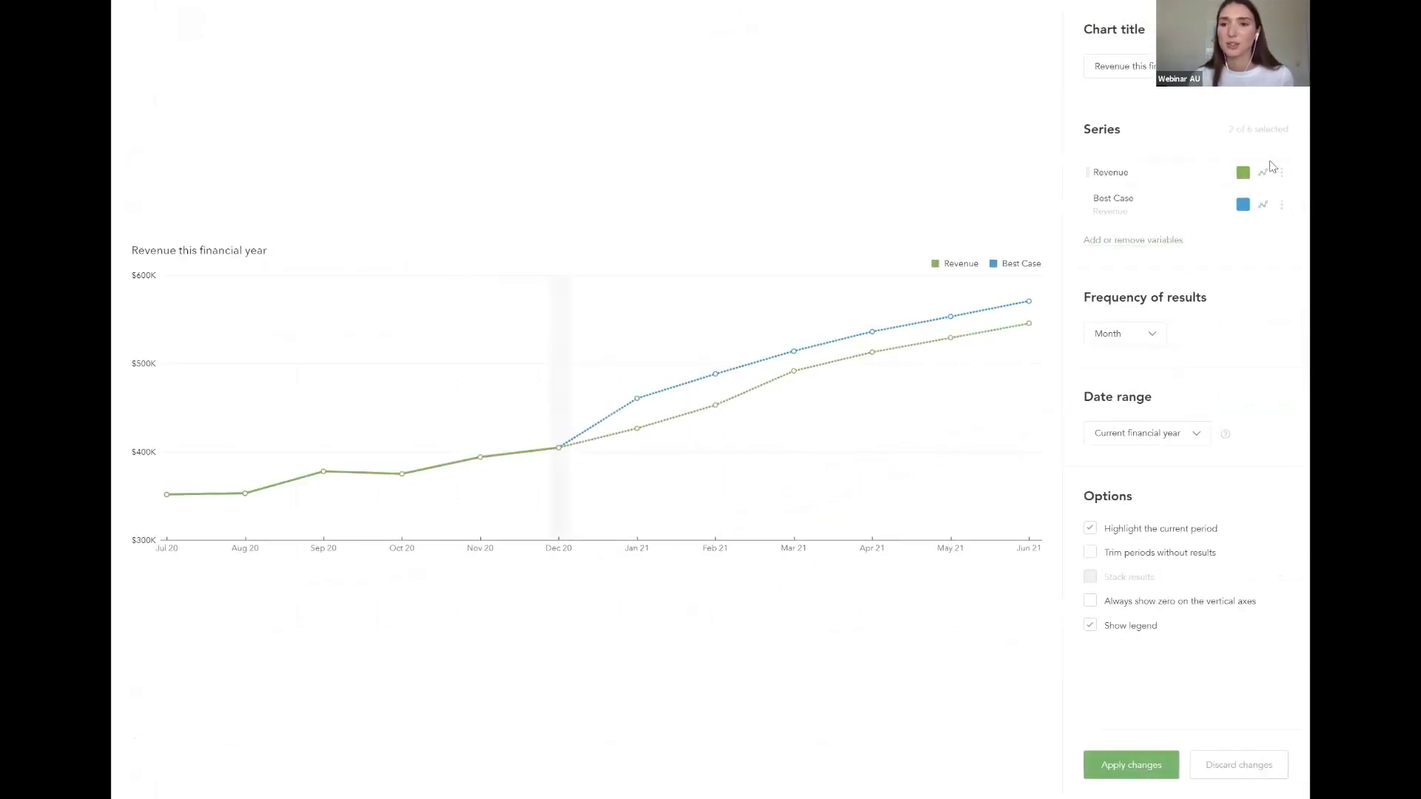
{"action": "left_click", "coordinate": [1281, 173]}
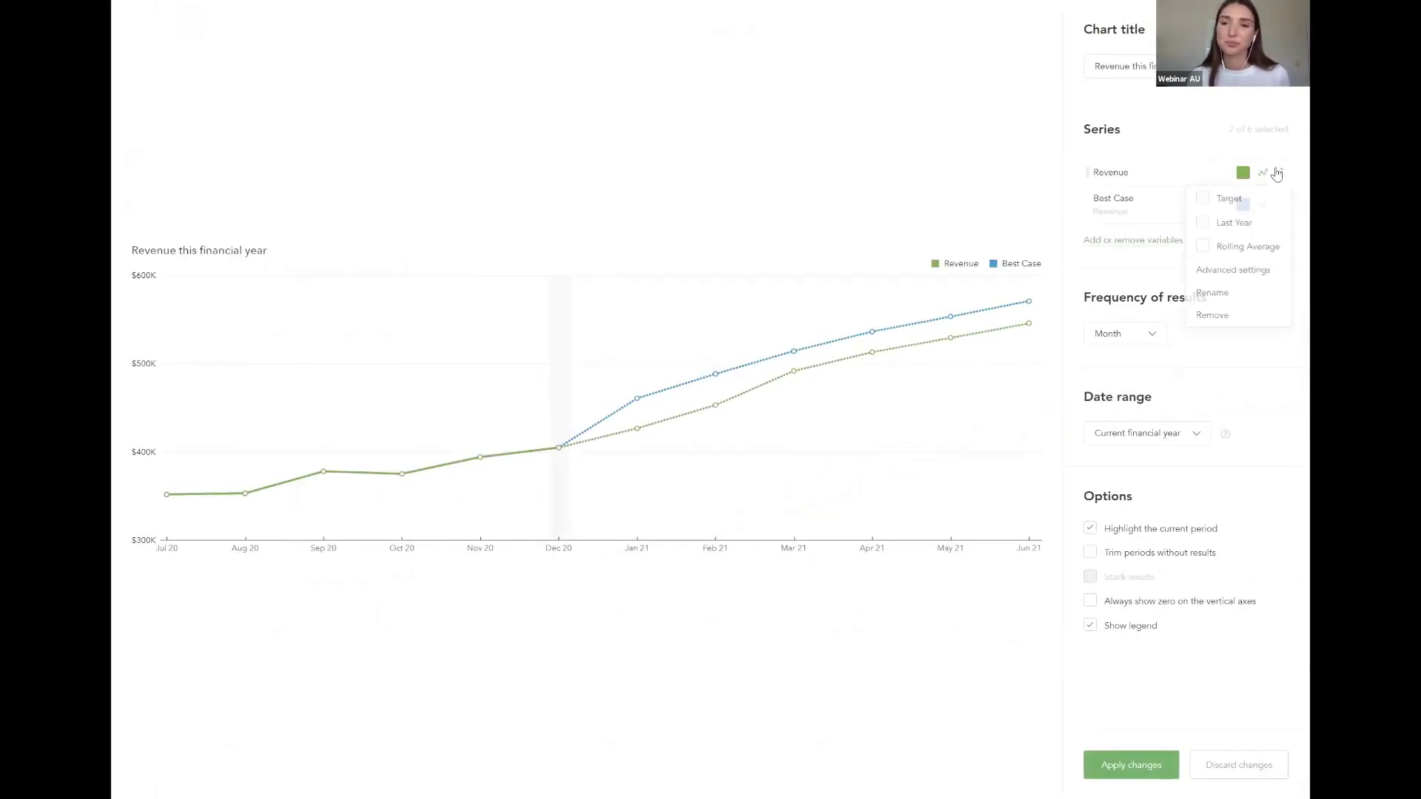
{"action": "left_click", "coordinate": [1251, 274]}
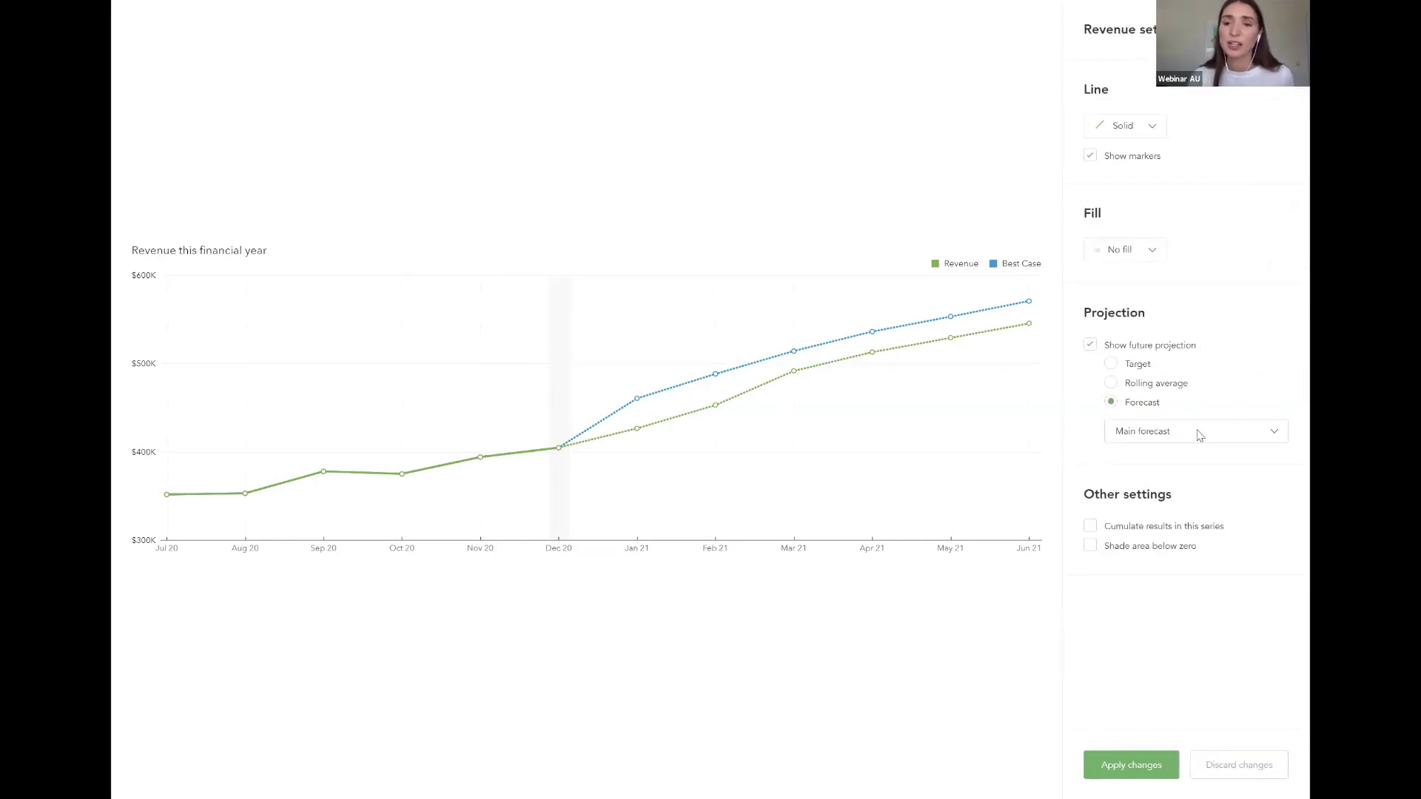
{"action": "left_click", "coordinate": [1199, 434]}
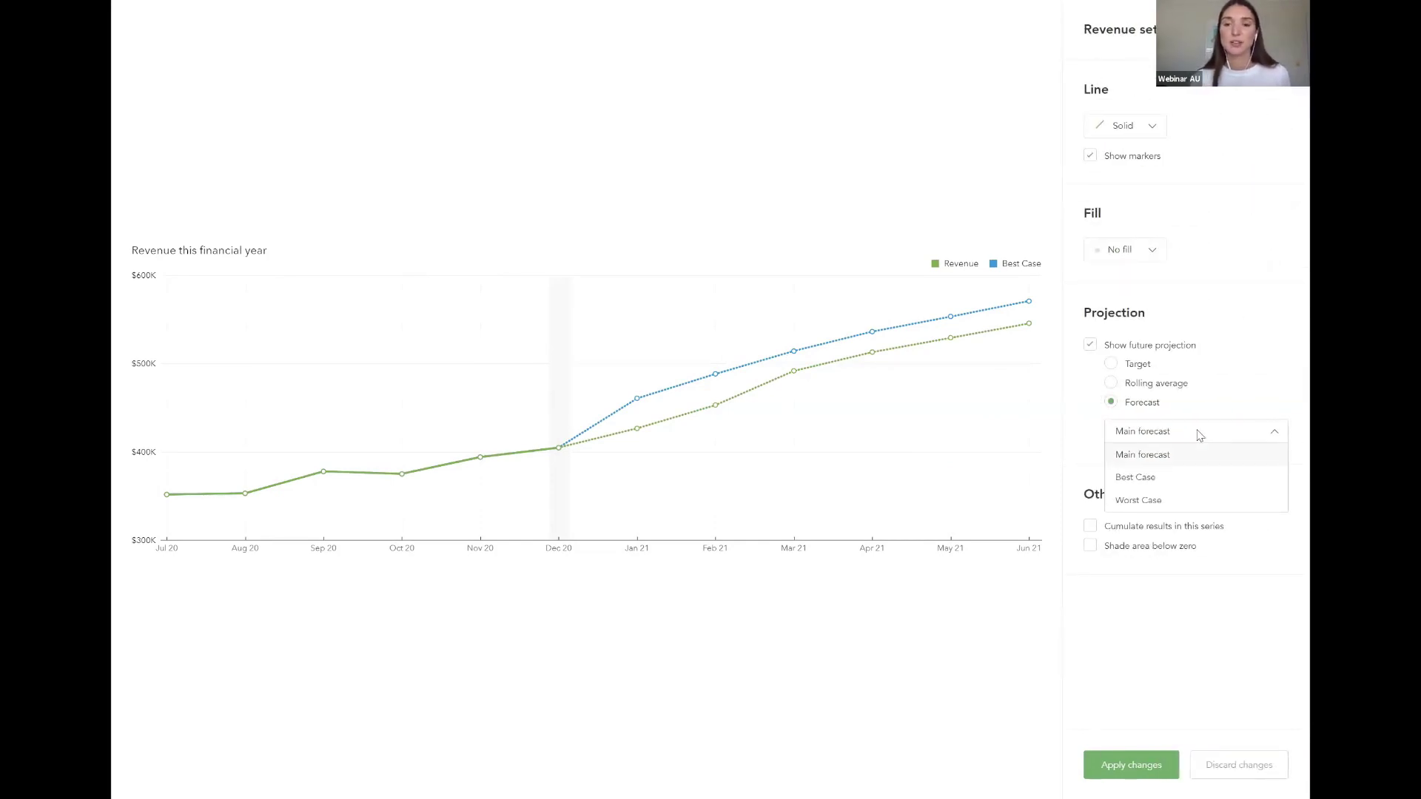
{"action": "left_click", "coordinate": [1184, 509]}
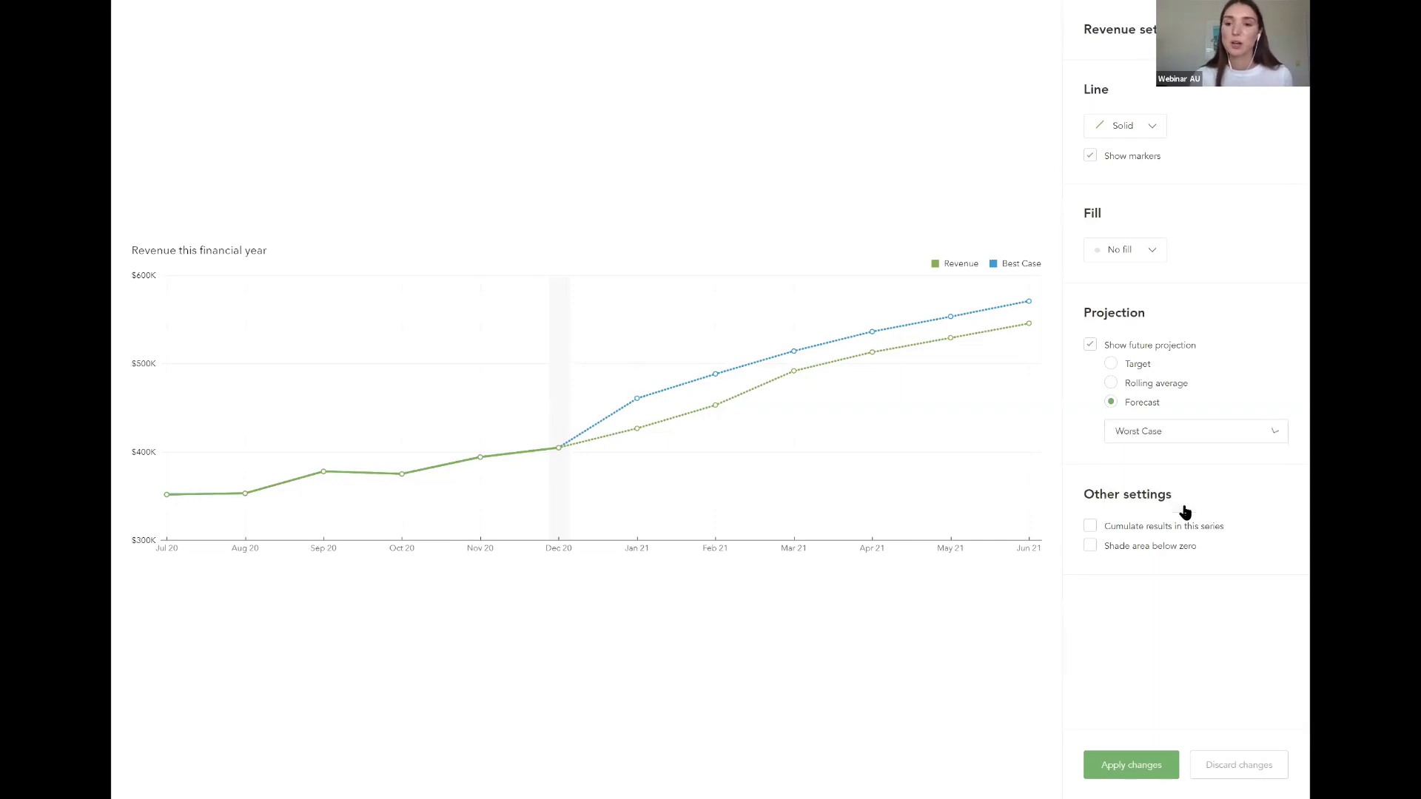
{"action": "left_click", "coordinate": [1127, 766]}
{"action": "mouse_move", "coordinate": [1028, 393]}
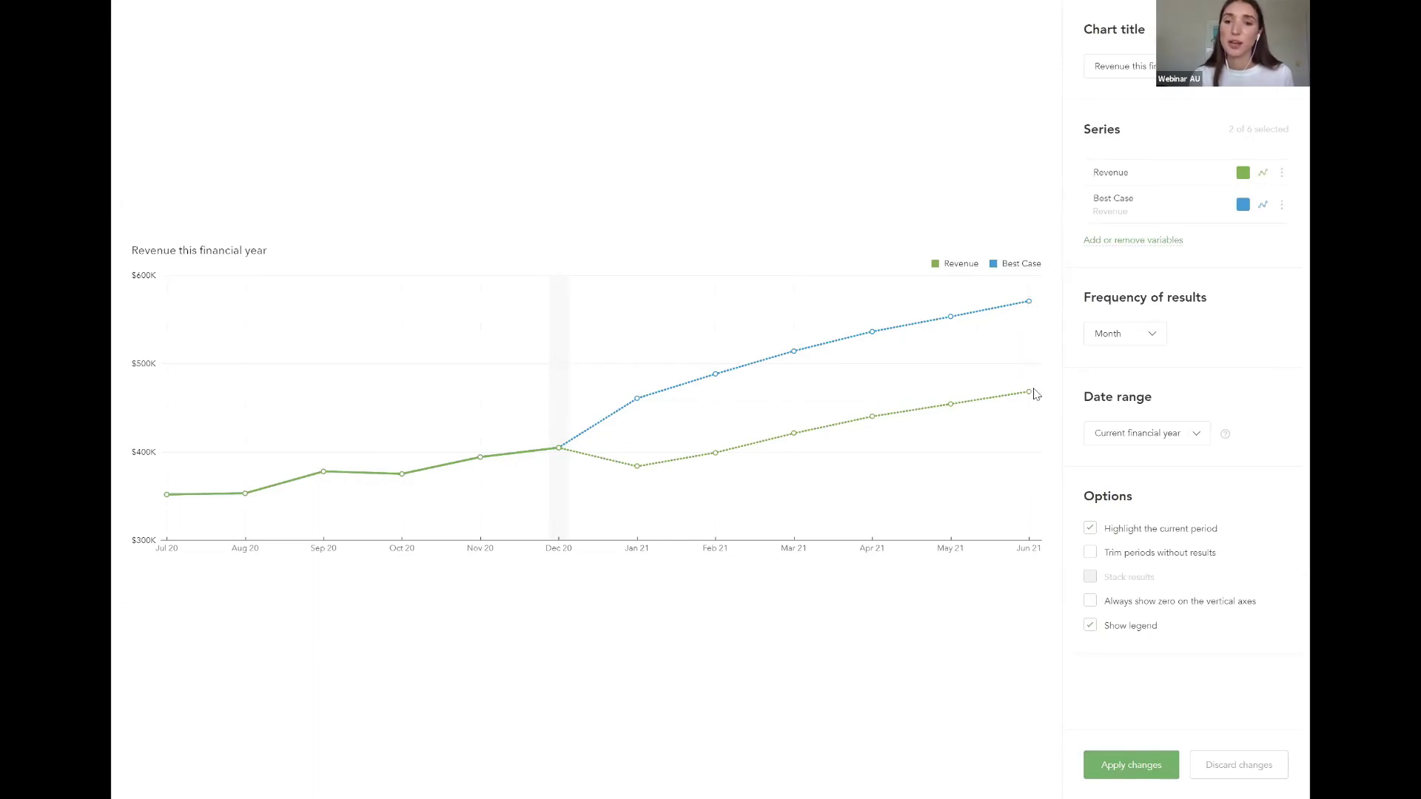
{"action": "mouse_move", "coordinate": [1032, 307]}
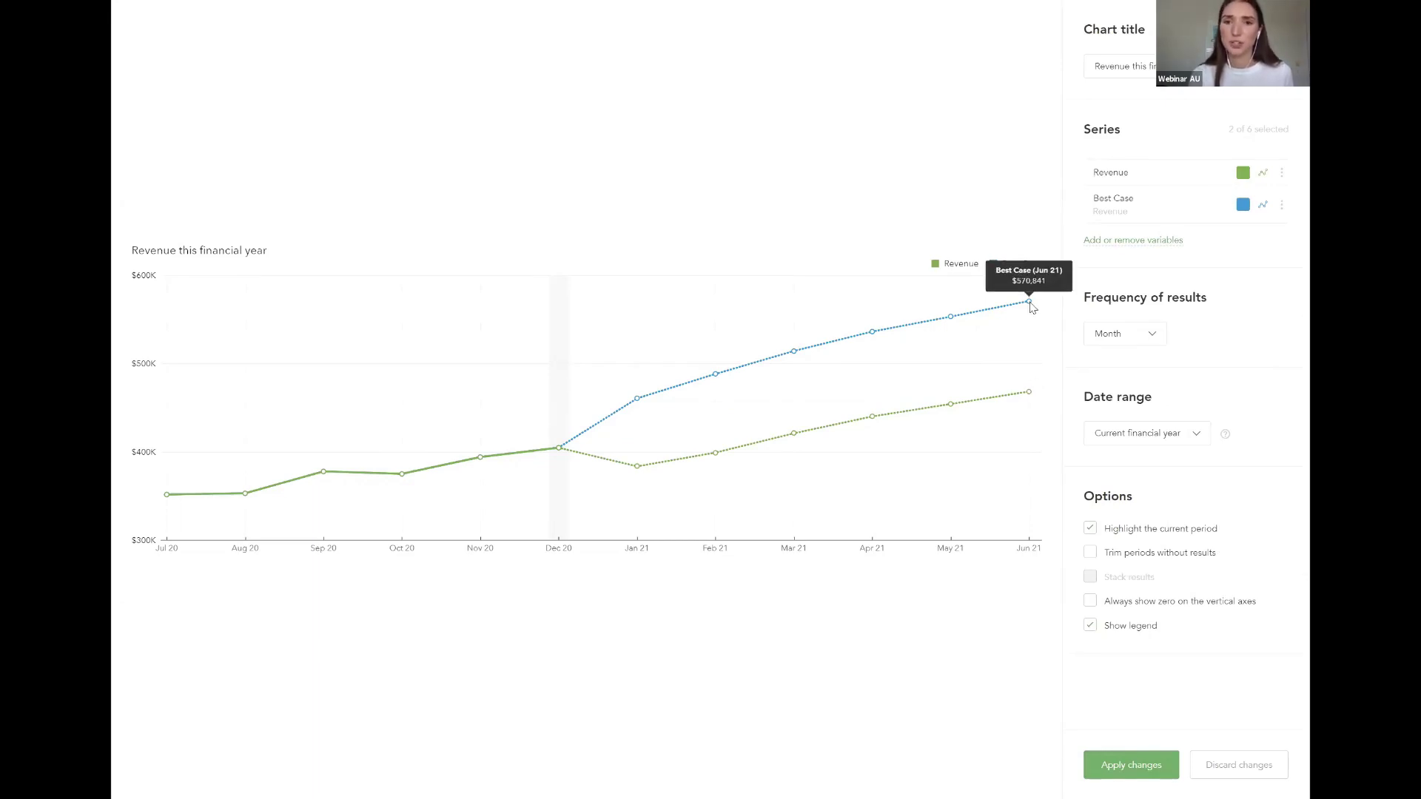
{"action": "left_click", "coordinate": [1128, 764]}
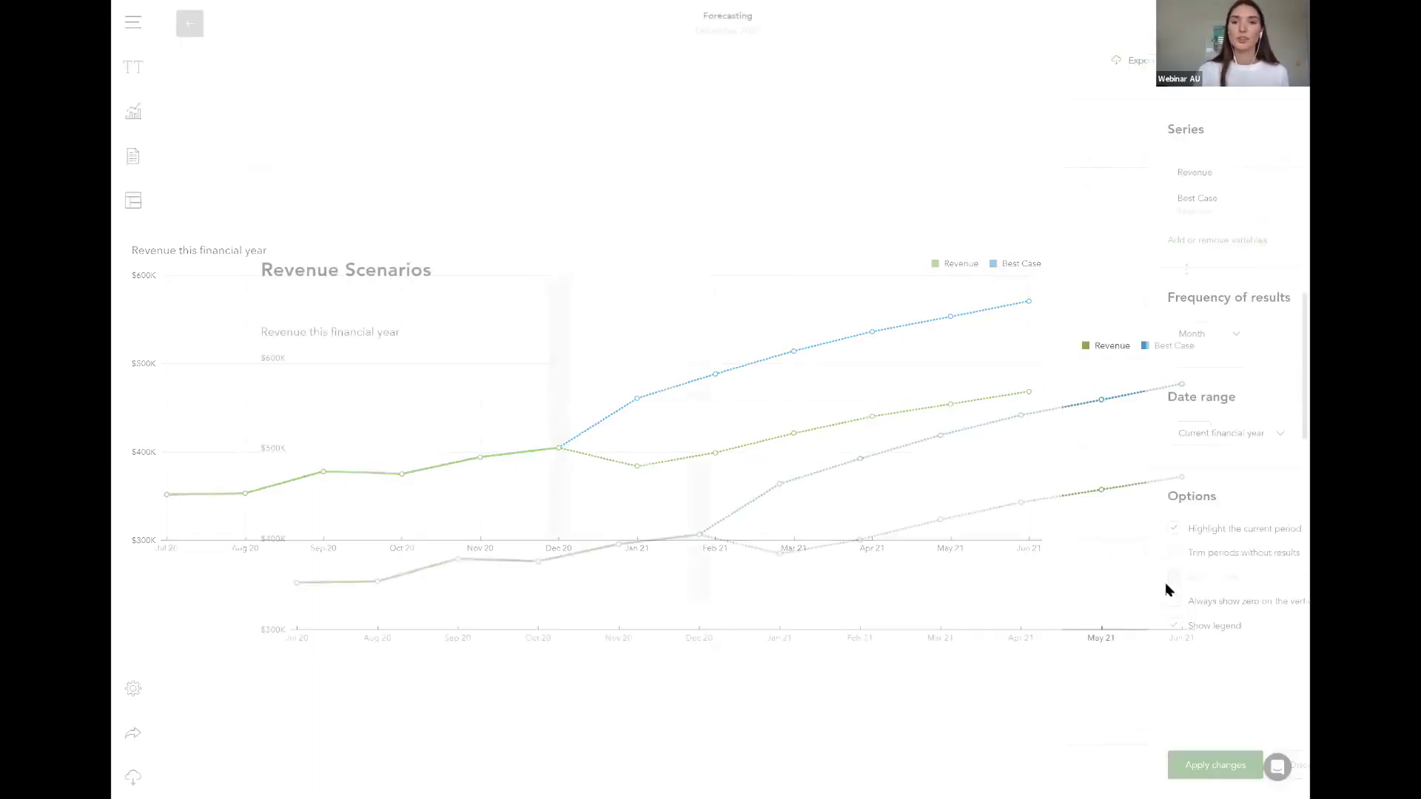
Step: Examine the report's Assumptions section and its Revenue Analysis charts
{"action": "scroll", "coordinate": [1166, 585], "scroll_direction": "down", "scroll_amount": 6}
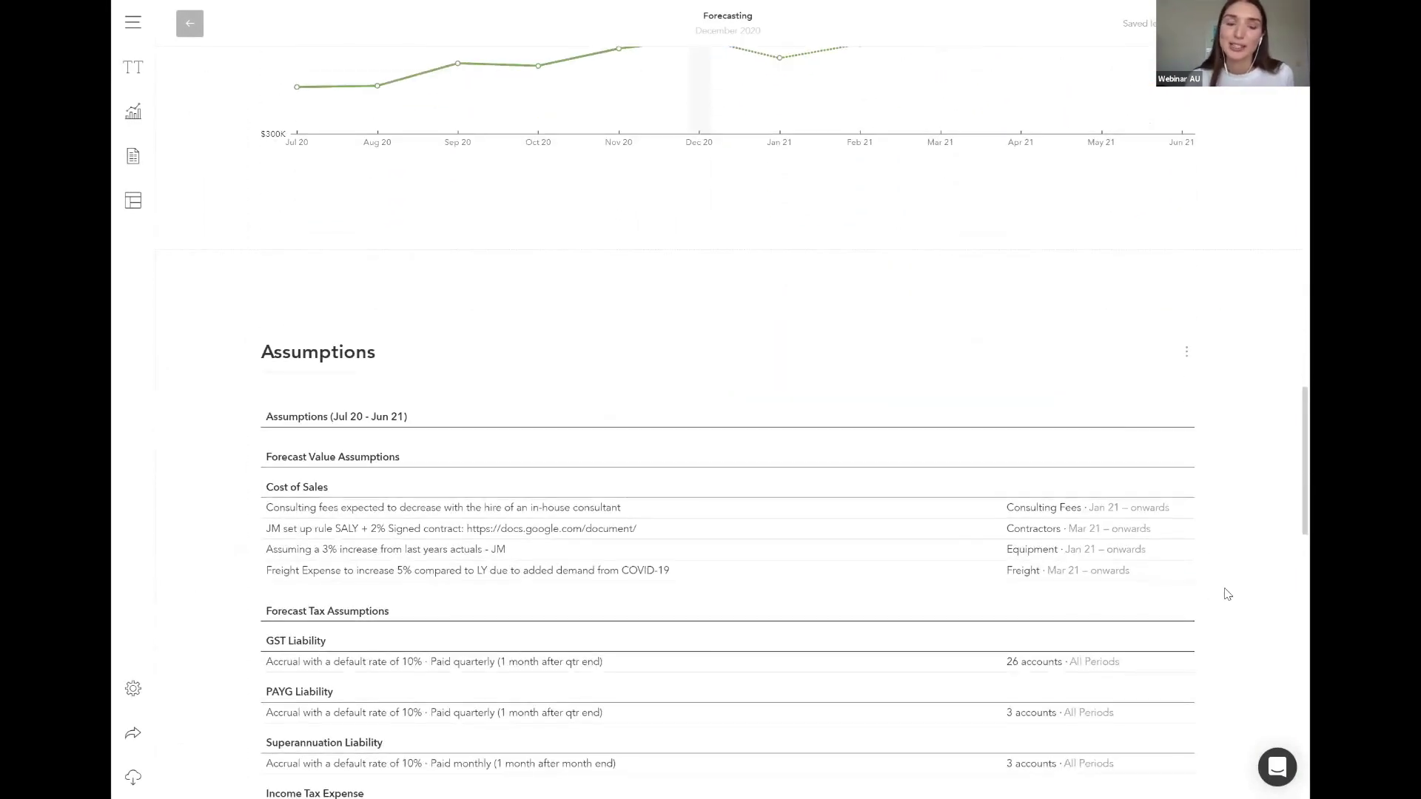
{"action": "scroll", "coordinate": [1227, 593], "scroll_direction": "down", "scroll_amount": 2}
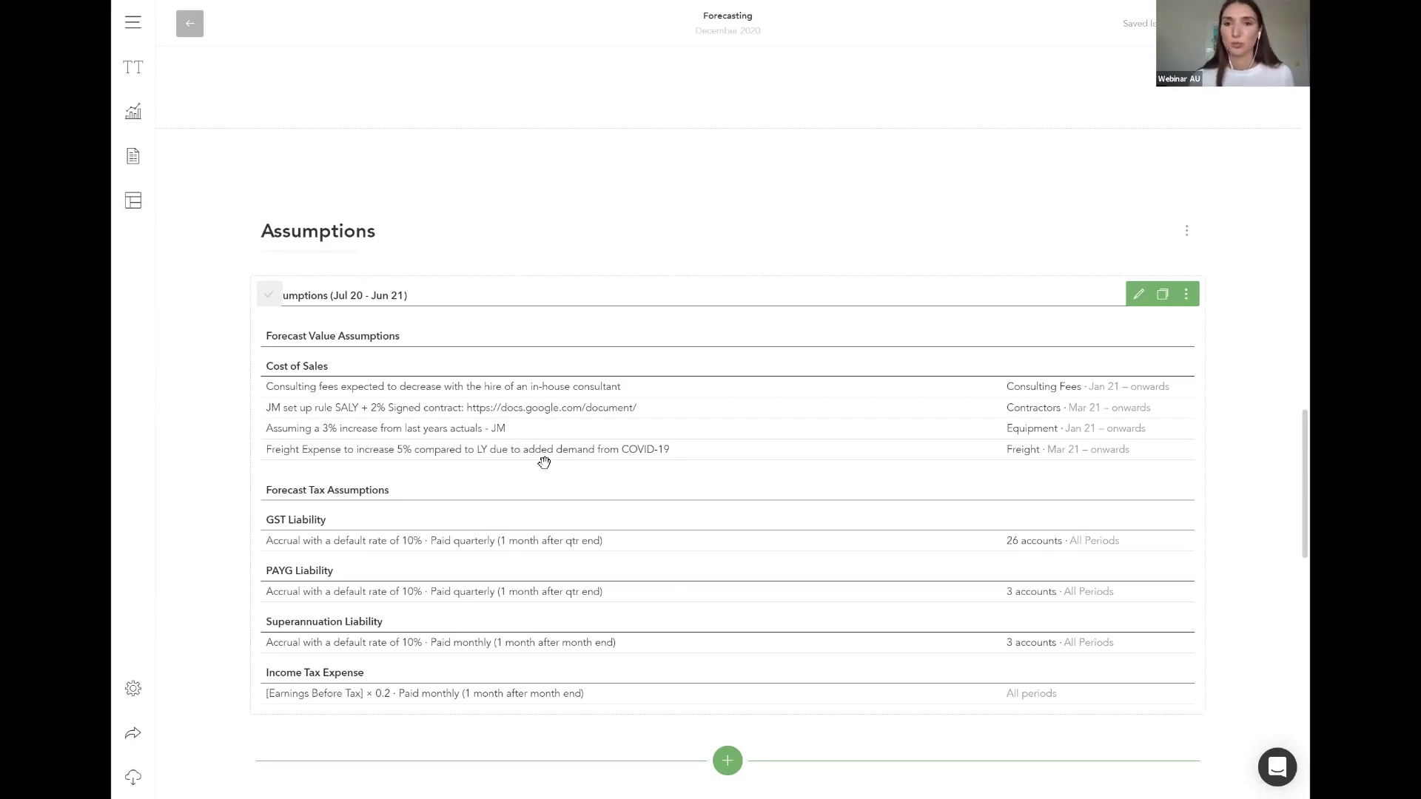
{"action": "scroll", "coordinate": [962, 499], "scroll_direction": "down", "scroll_amount": 4}
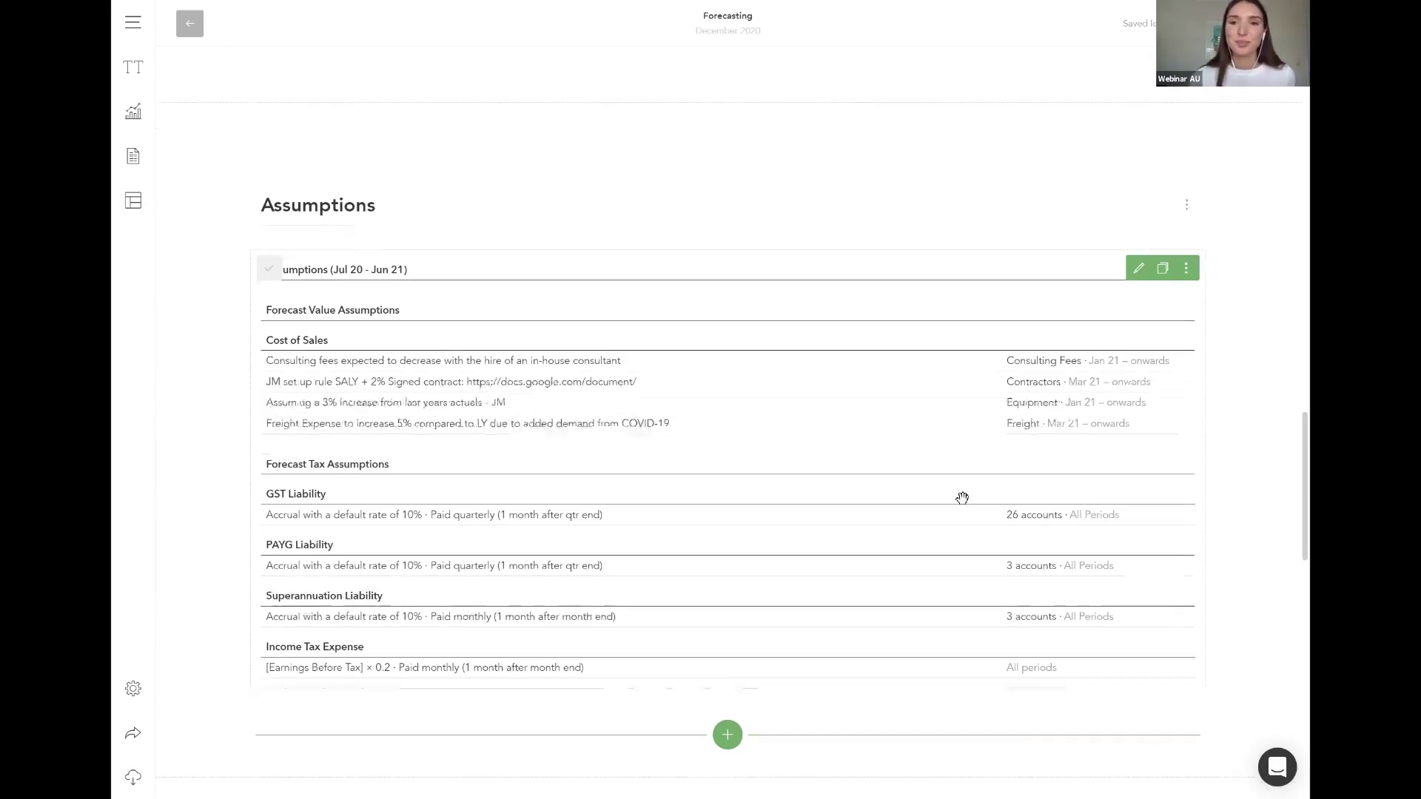
{"action": "scroll", "coordinate": [962, 503], "scroll_direction": "down", "scroll_amount": 5}
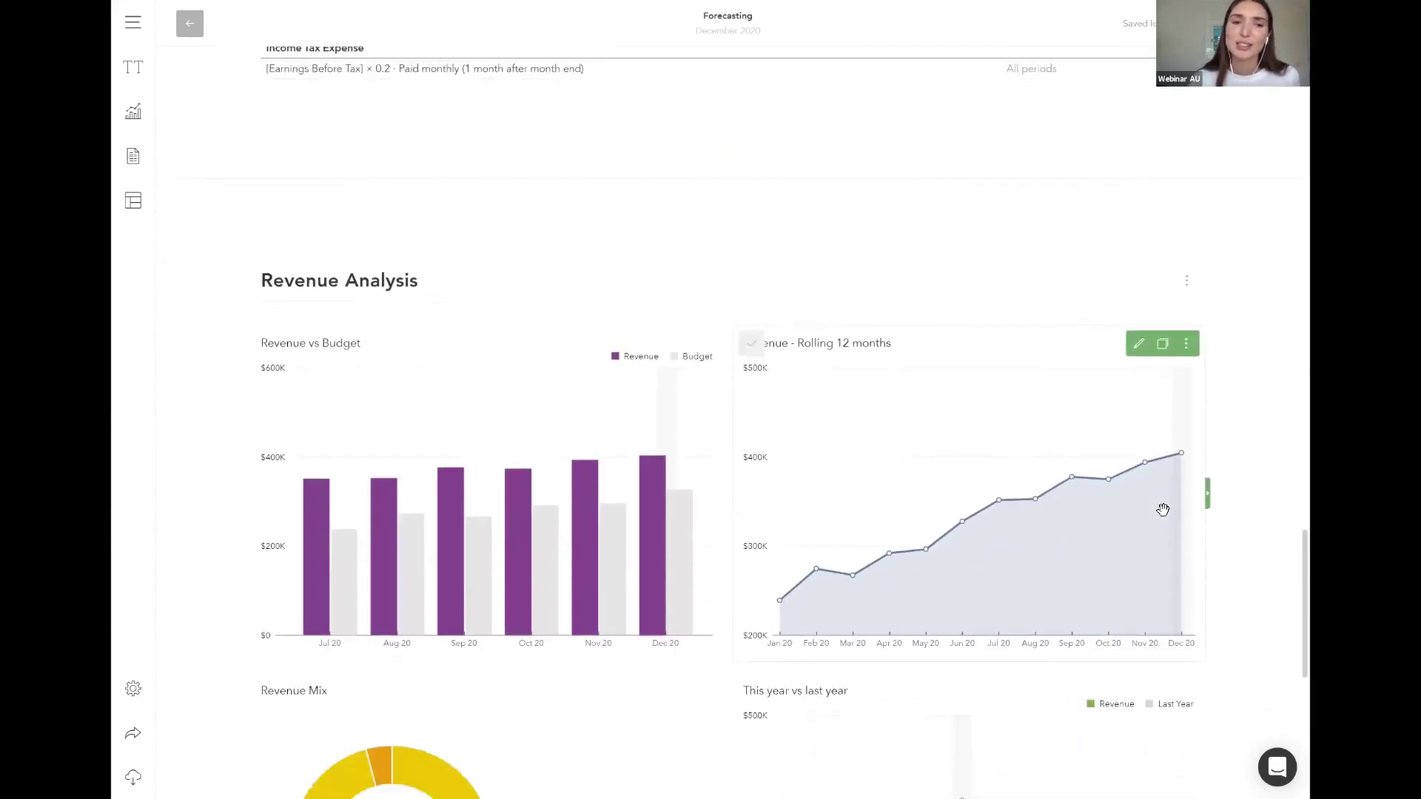
{"action": "scroll", "coordinate": [1287, 511], "scroll_direction": "down", "scroll_amount": 1}
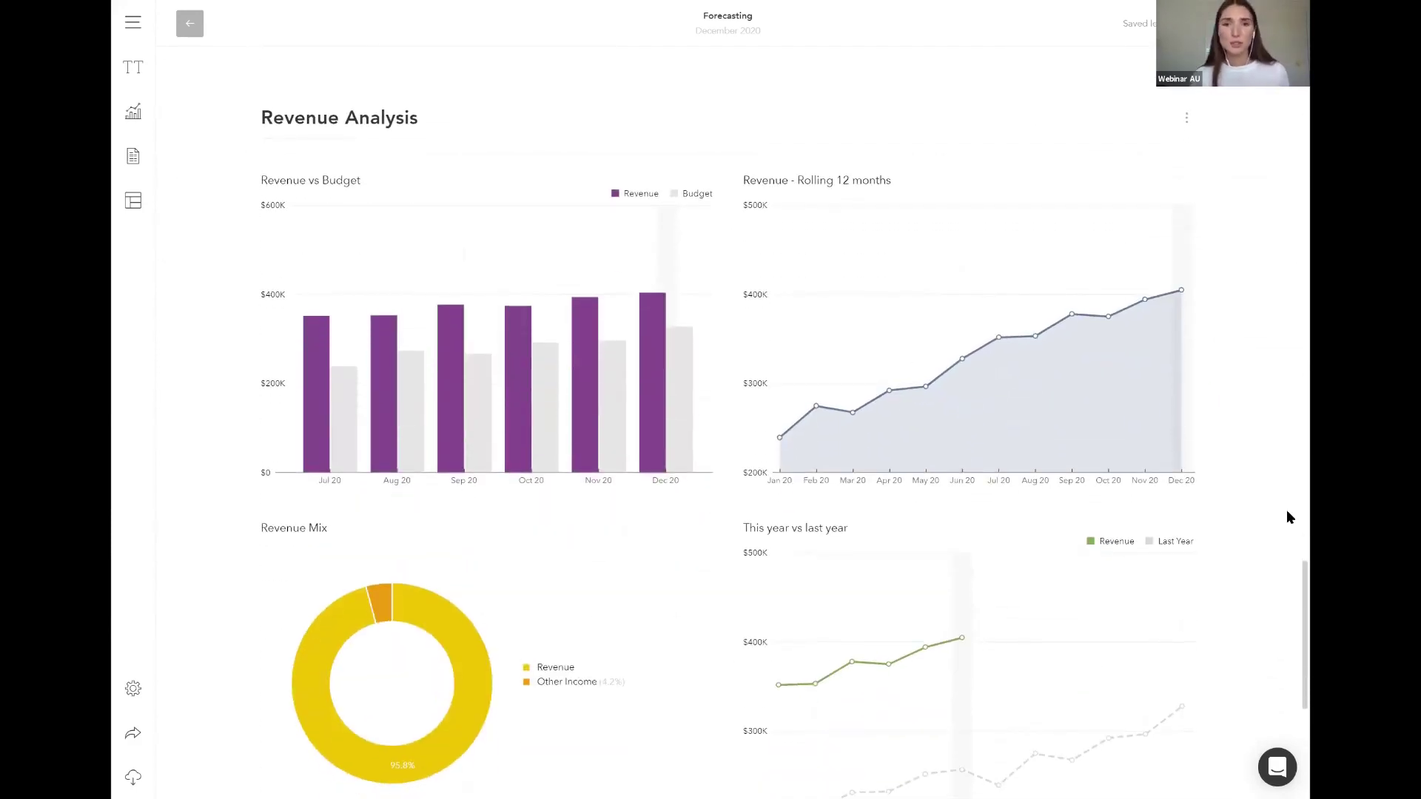
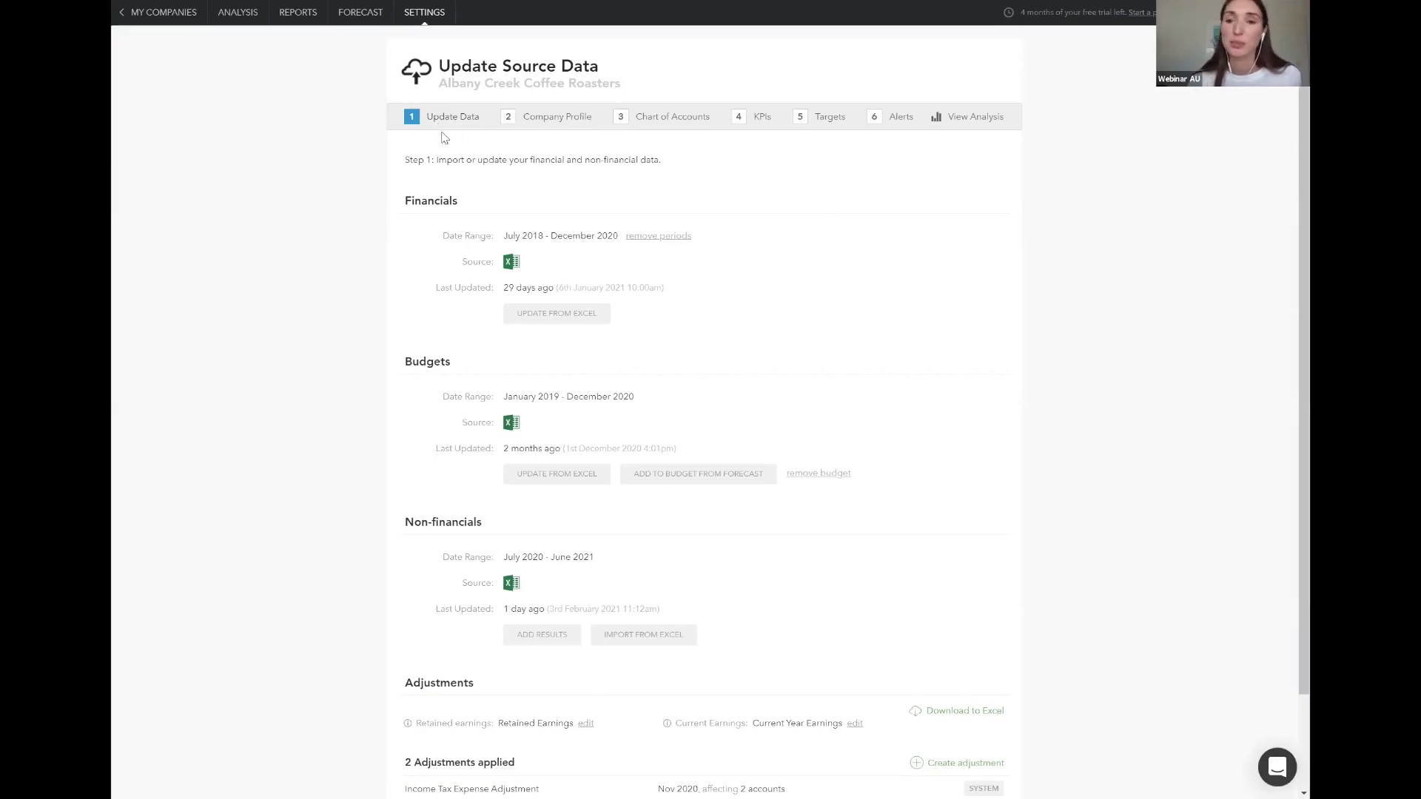
Step: Review the budget update options in the company's source data settings and return to the list of companies
{"action": "scroll", "coordinate": [955, 424], "scroll_direction": "down", "scroll_amount": 1}
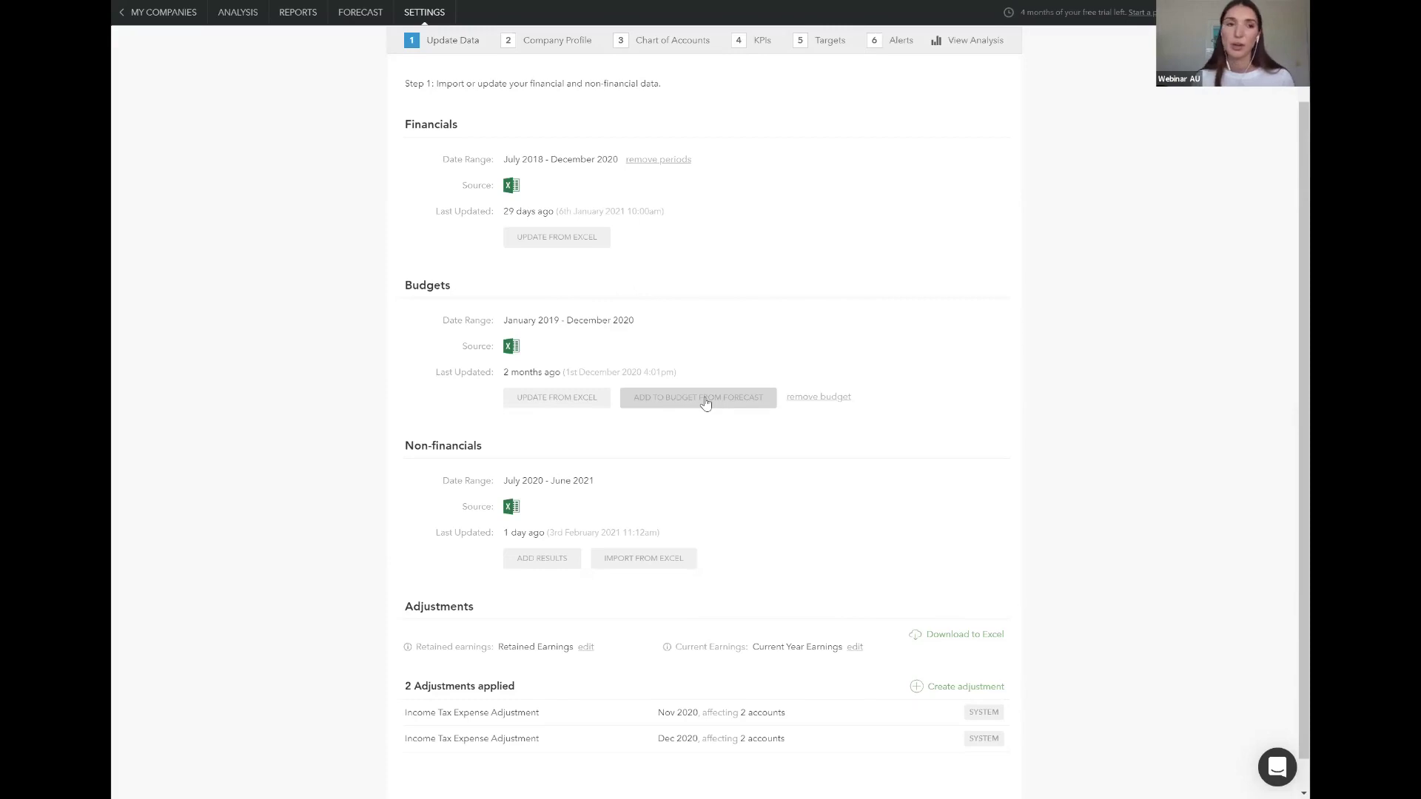
{"action": "left_click", "coordinate": [142, 18]}
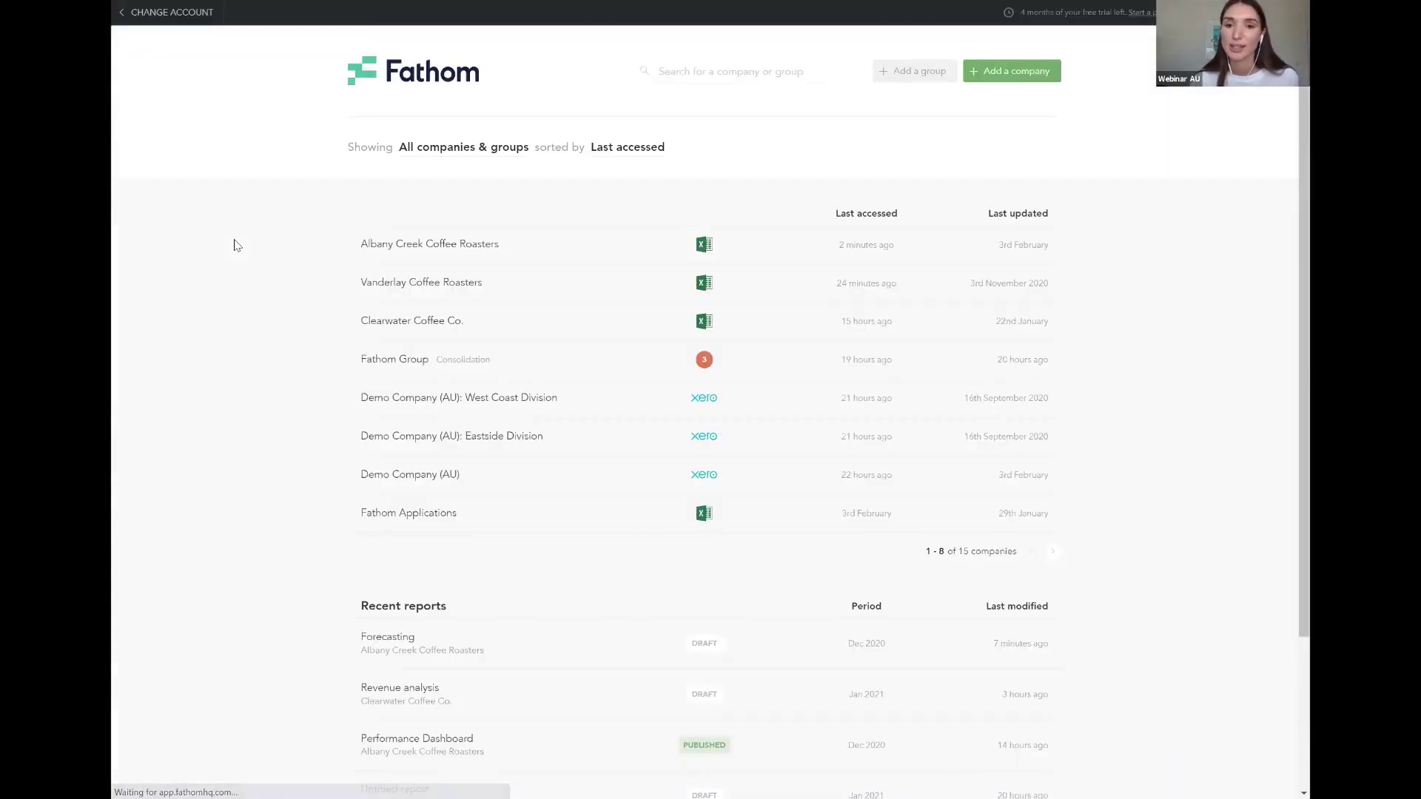
{"action": "mouse_move", "coordinate": [540, 359]}
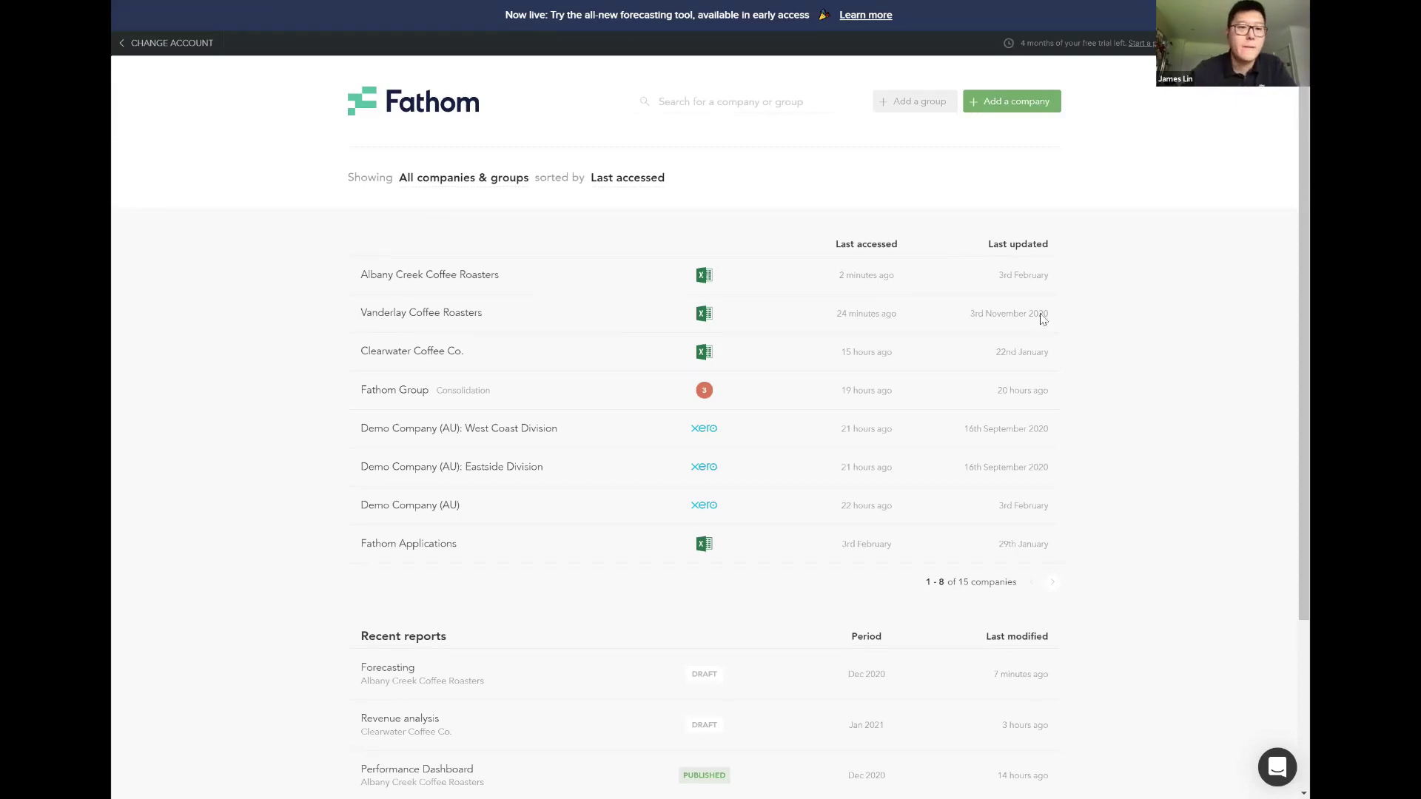
Step: Create a driver named Training costs in the Employee Drivers category of the Albany Creek Coffee Roasters forecast
{"action": "mouse_move", "coordinate": [1013, 280]}
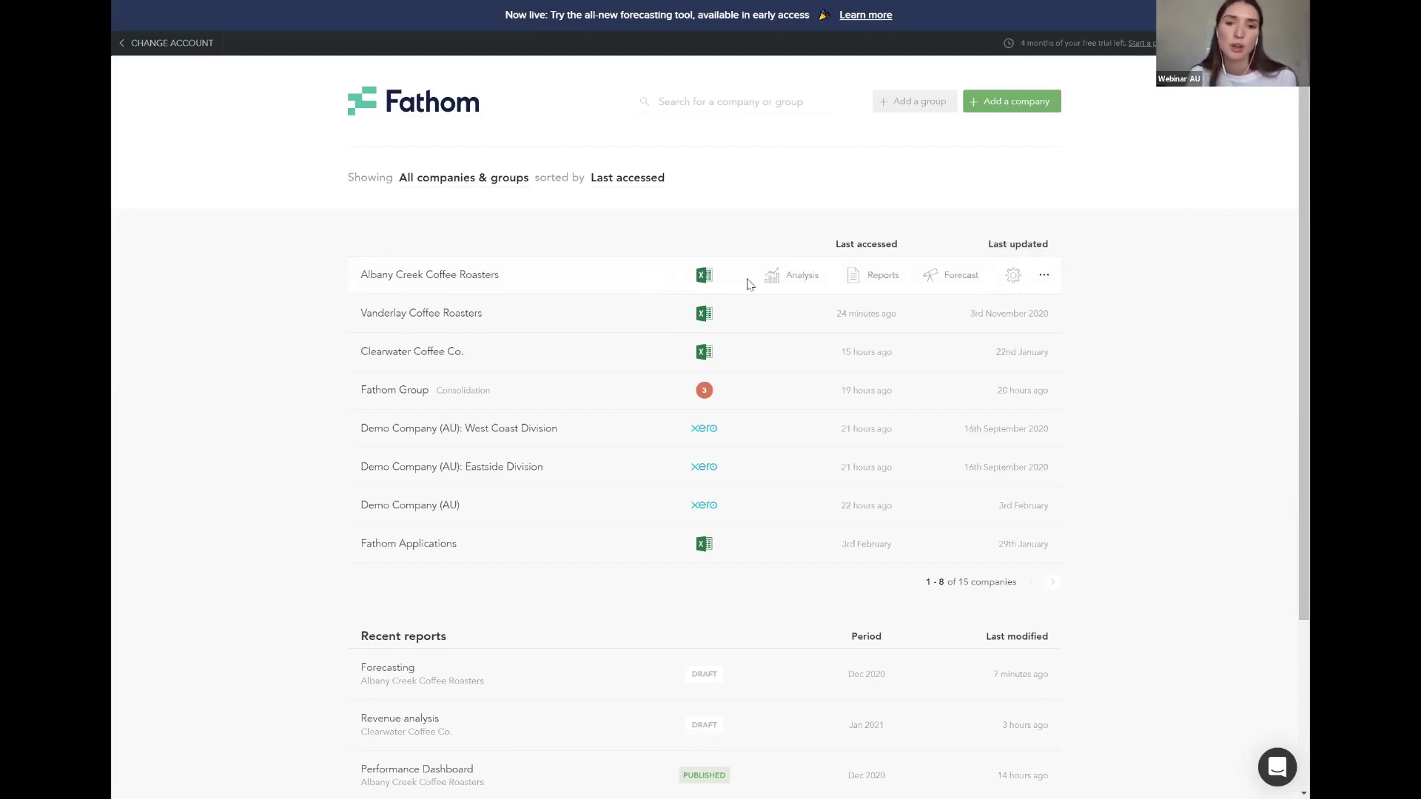
{"action": "left_click", "coordinate": [961, 275]}
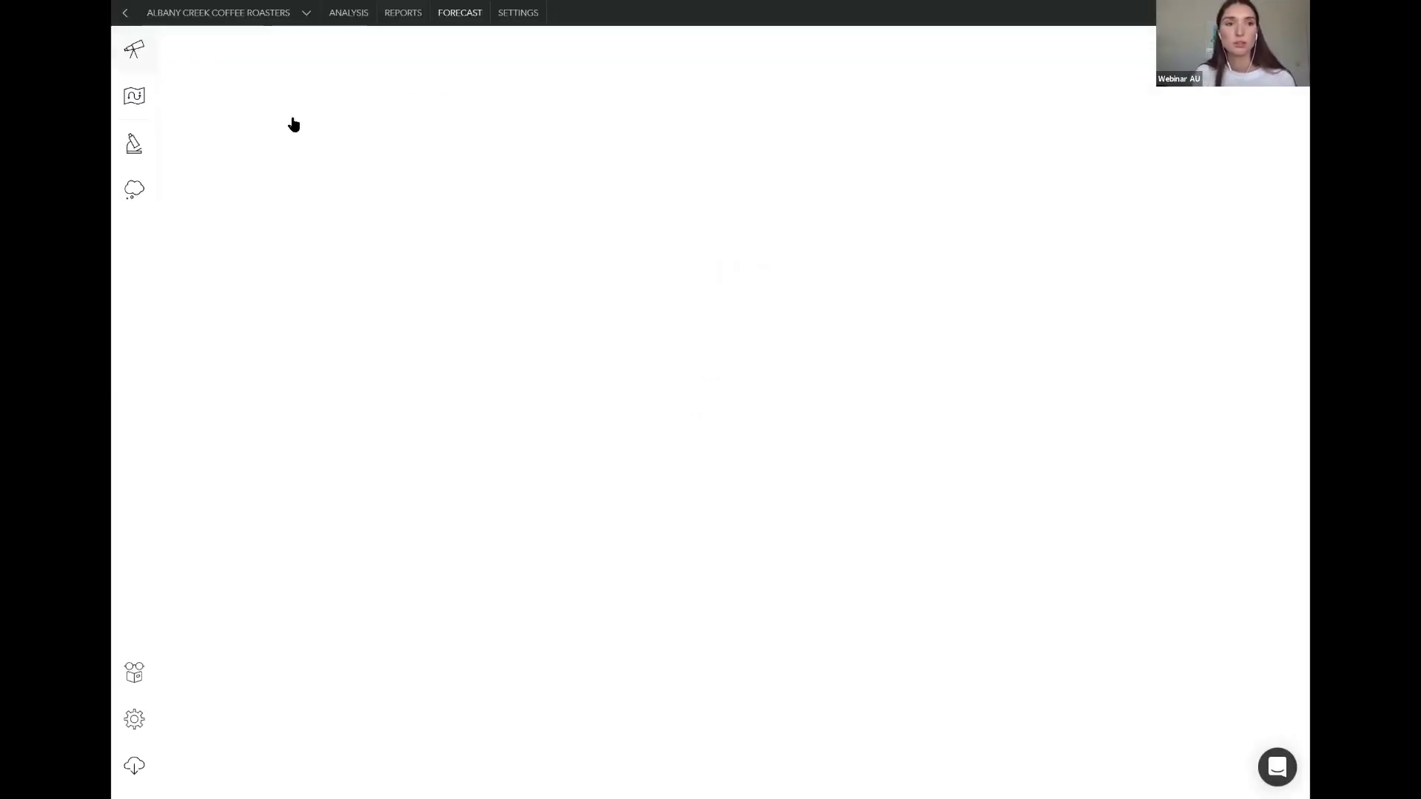
{"action": "left_click", "coordinate": [365, 99]}
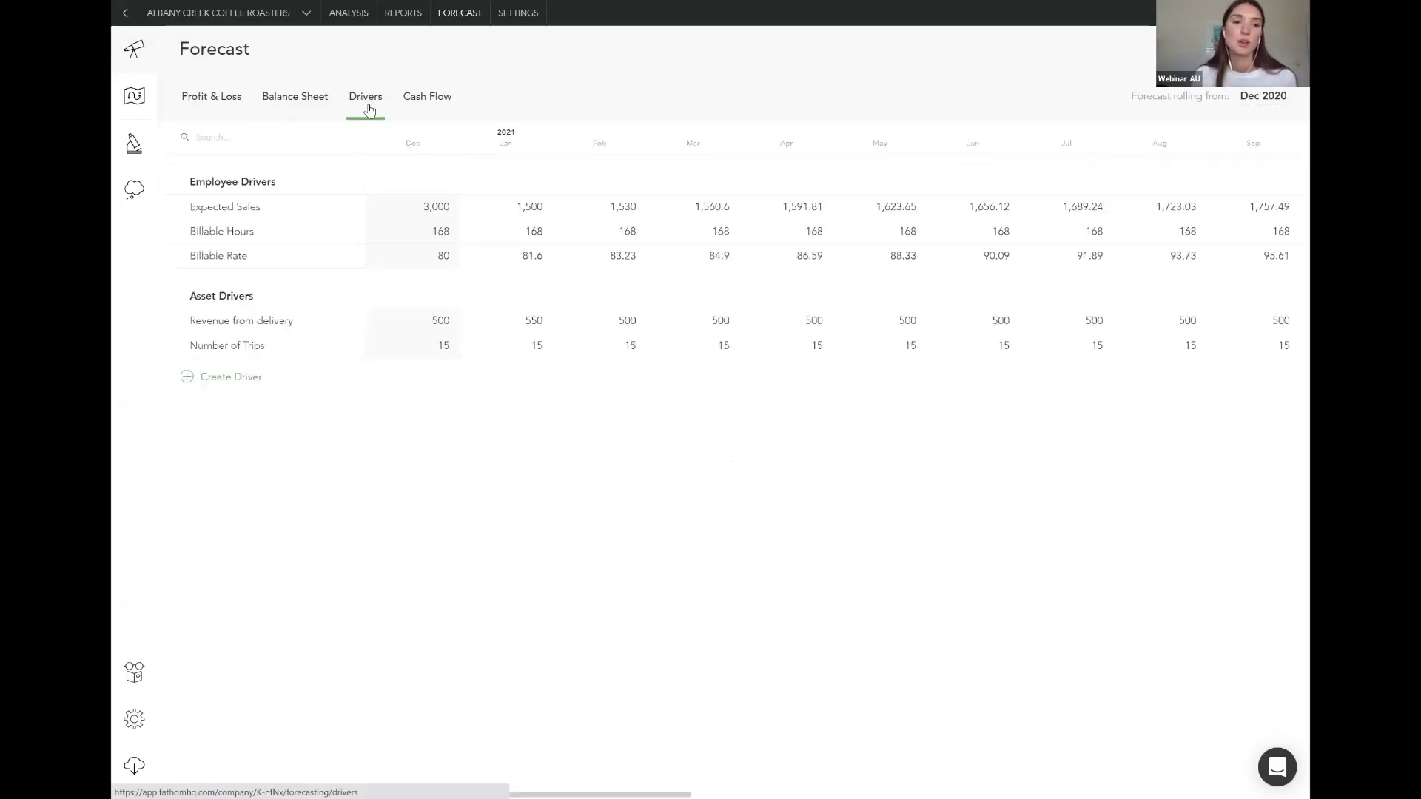
{"action": "left_click", "coordinate": [231, 378]}
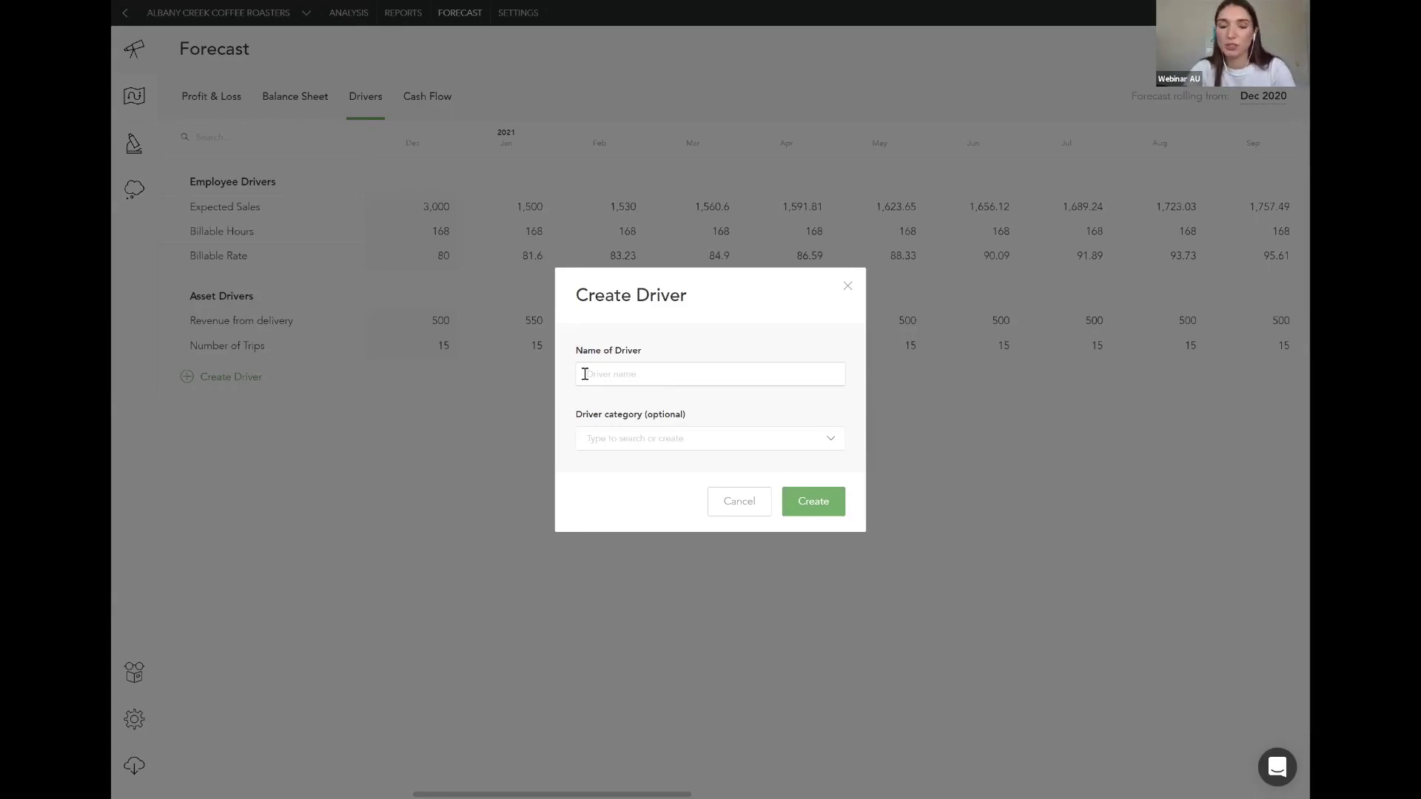
{"action": "type", "text": "Tra"}
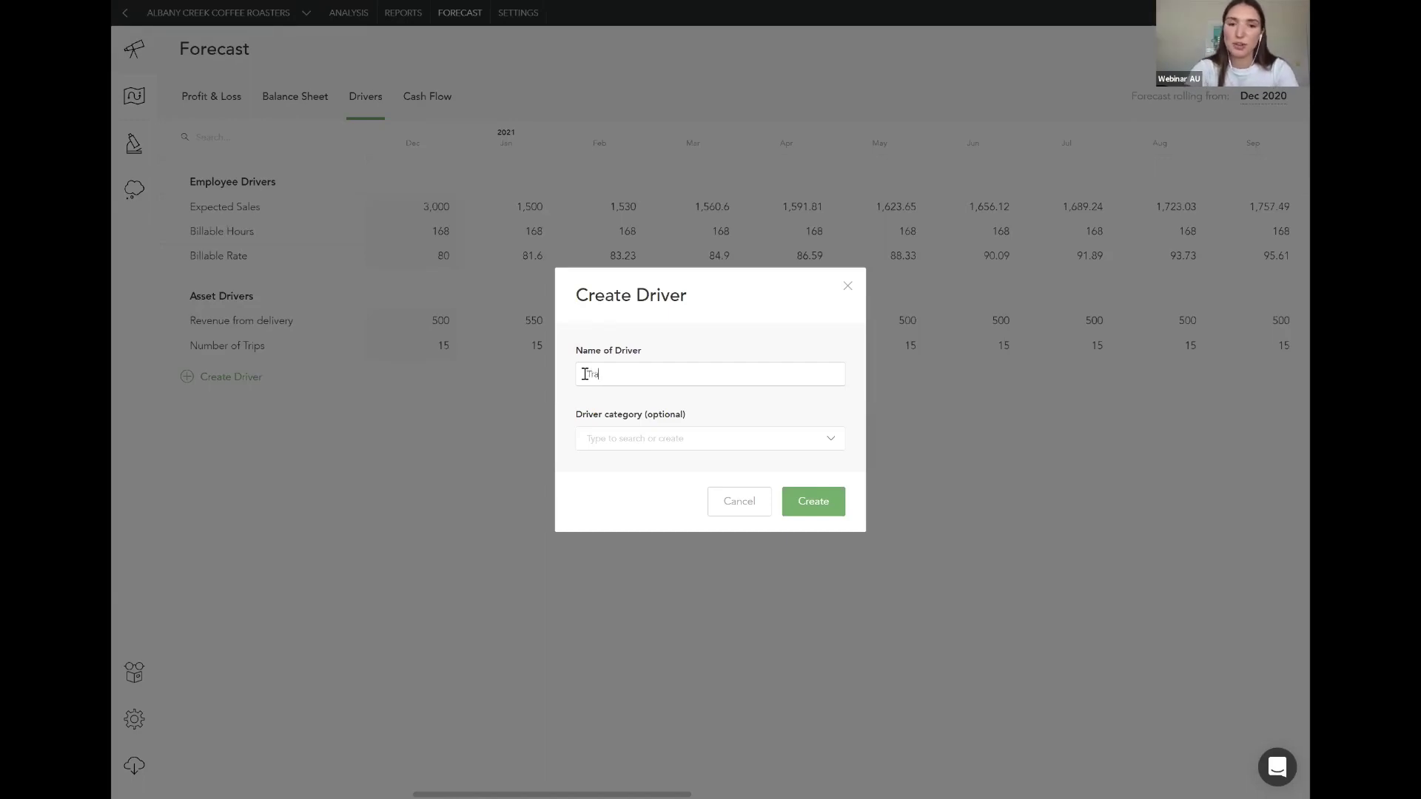
{"action": "type", "text": "ining costs"}
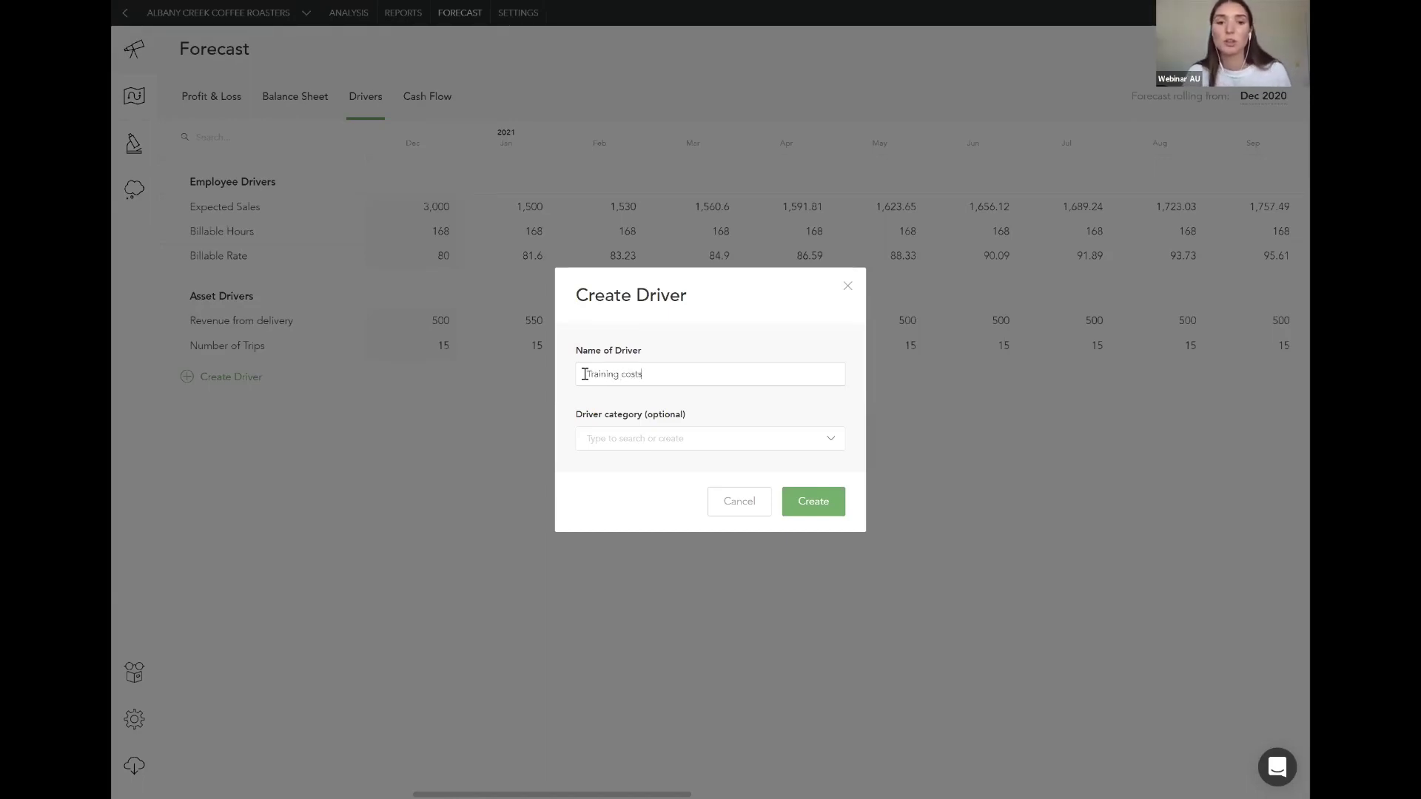
{"action": "left_click", "coordinate": [712, 441]}
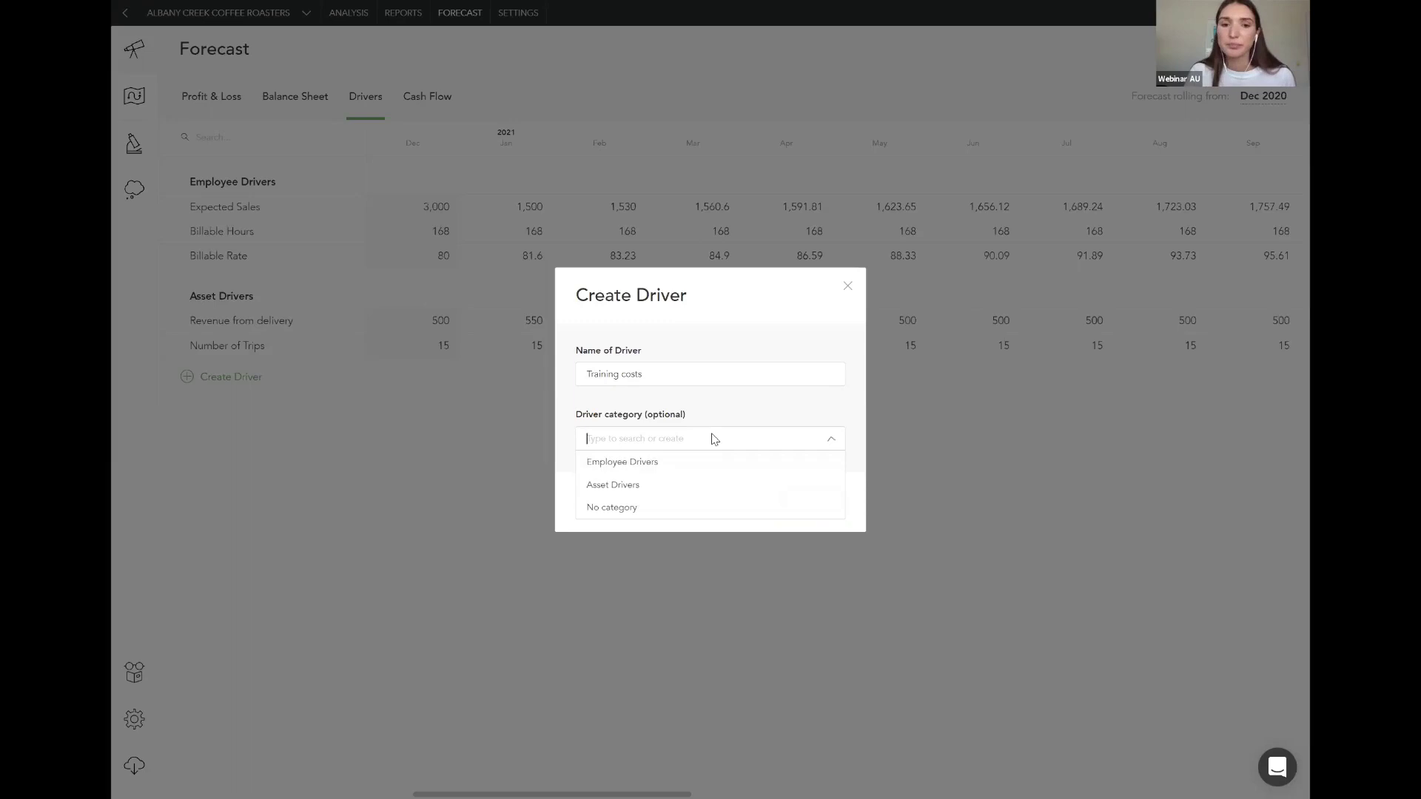
{"action": "left_click", "coordinate": [625, 465]}
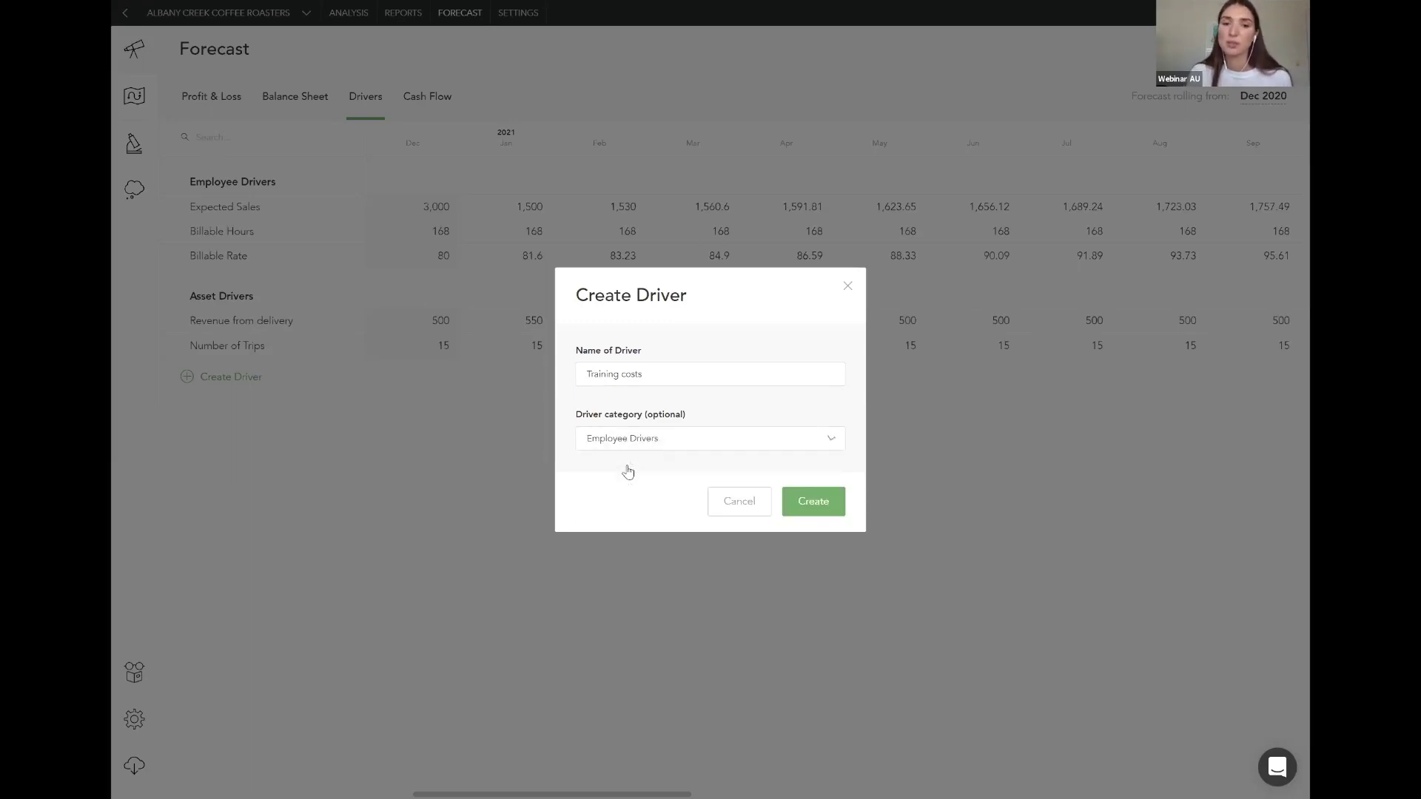
{"action": "left_click", "coordinate": [813, 499]}
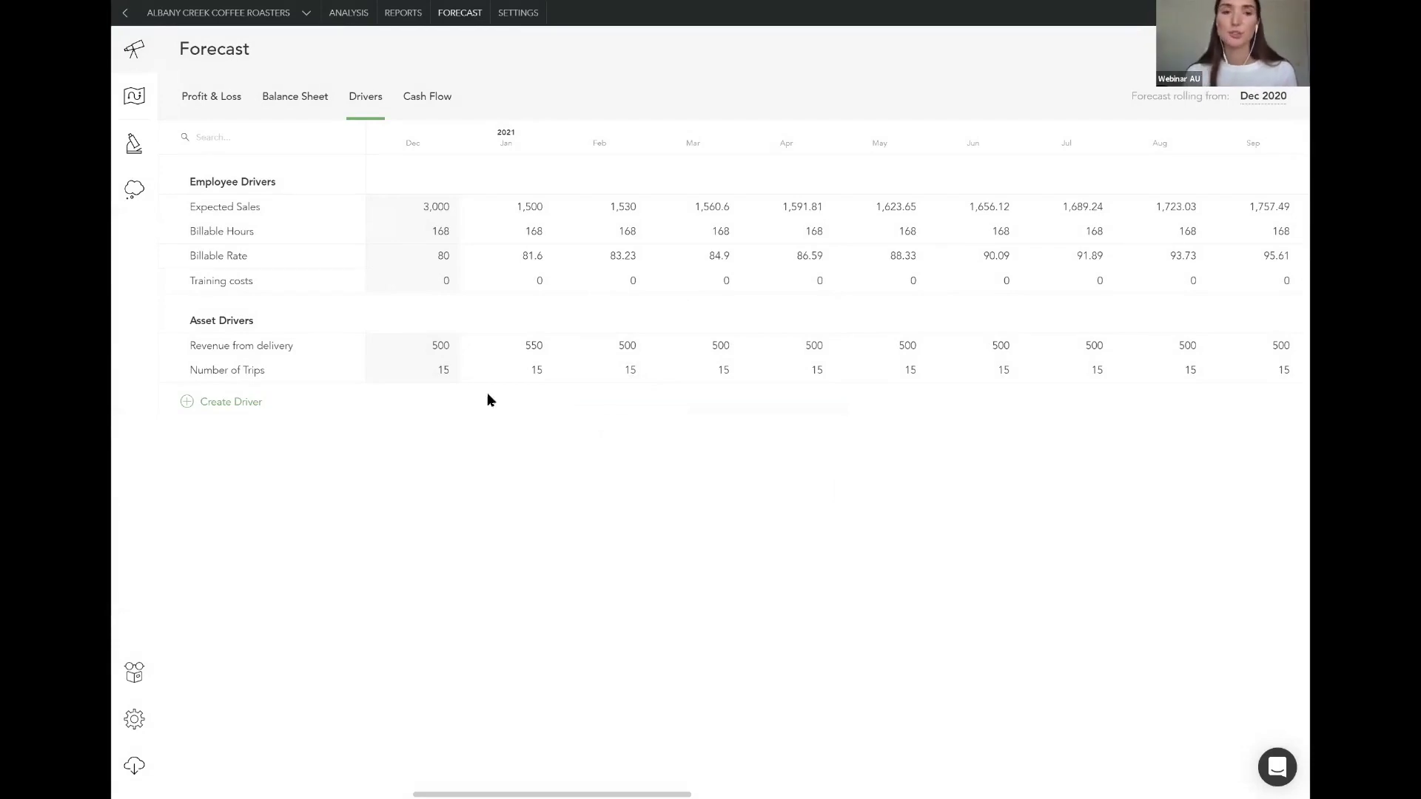
Step: Create a Constant / Growing value rule of 500 per month for the Training costs driver from Jan 2021 onwards
{"action": "left_click", "coordinate": [549, 290]}
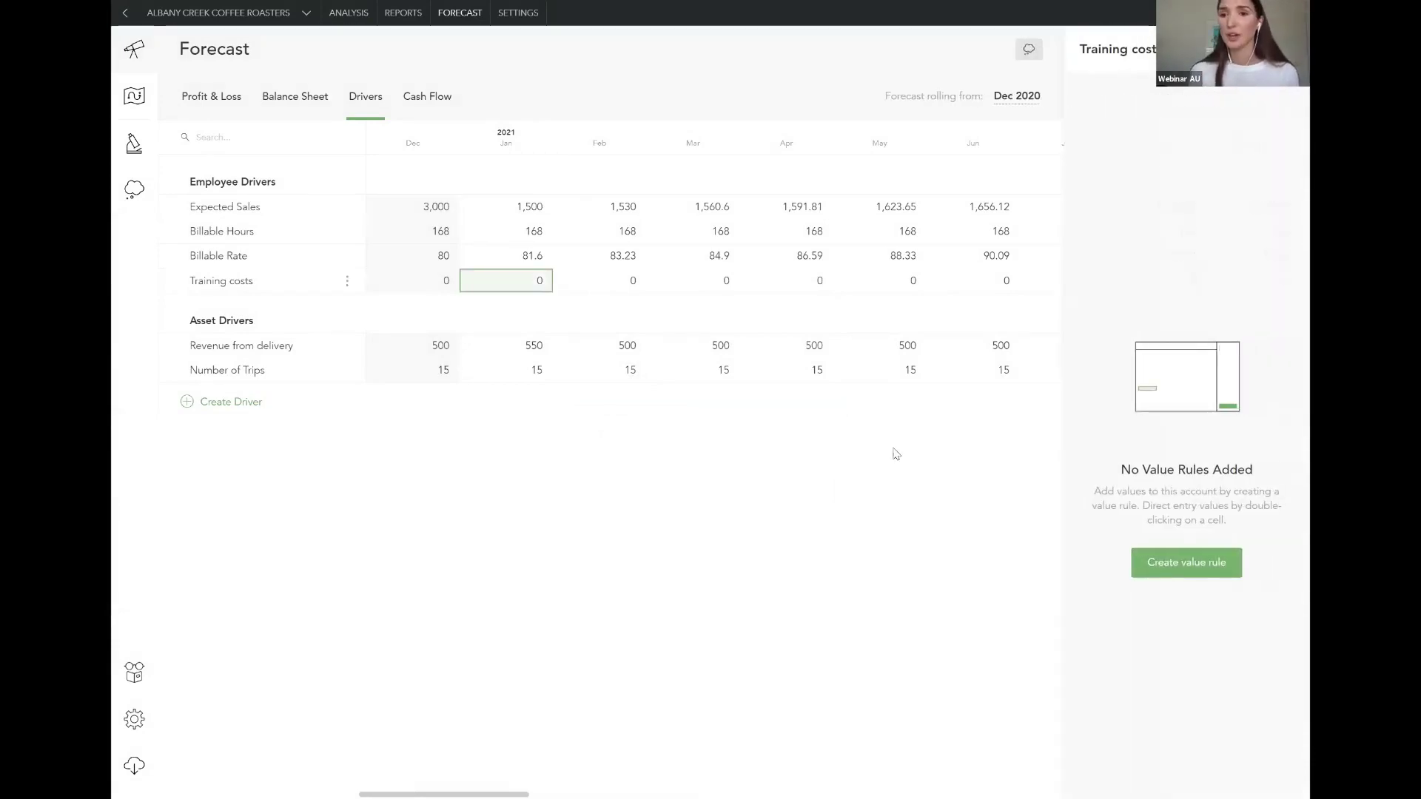
{"action": "left_click", "coordinate": [1181, 566]}
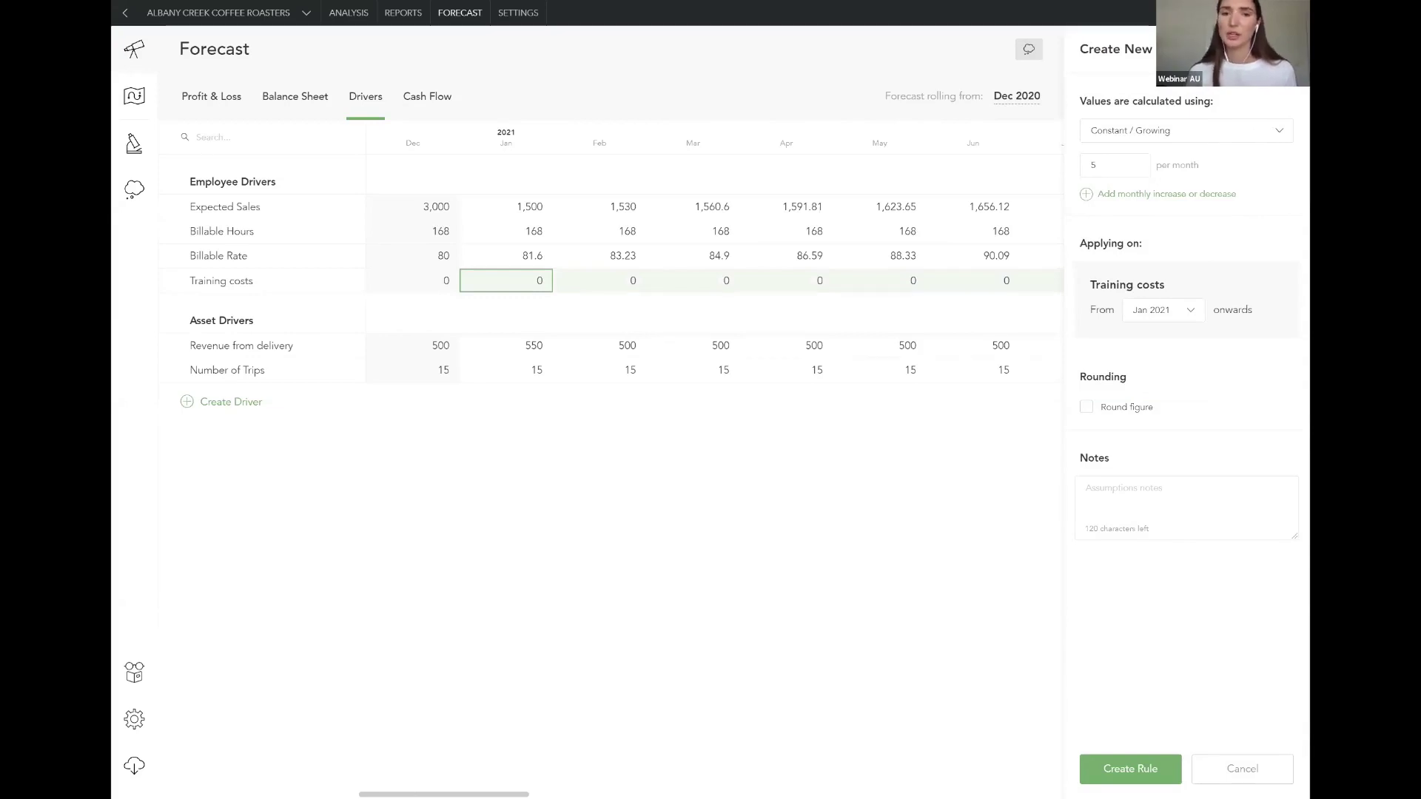
{"action": "left_click", "coordinate": [1130, 165]}
{"action": "type", "text": "5"}
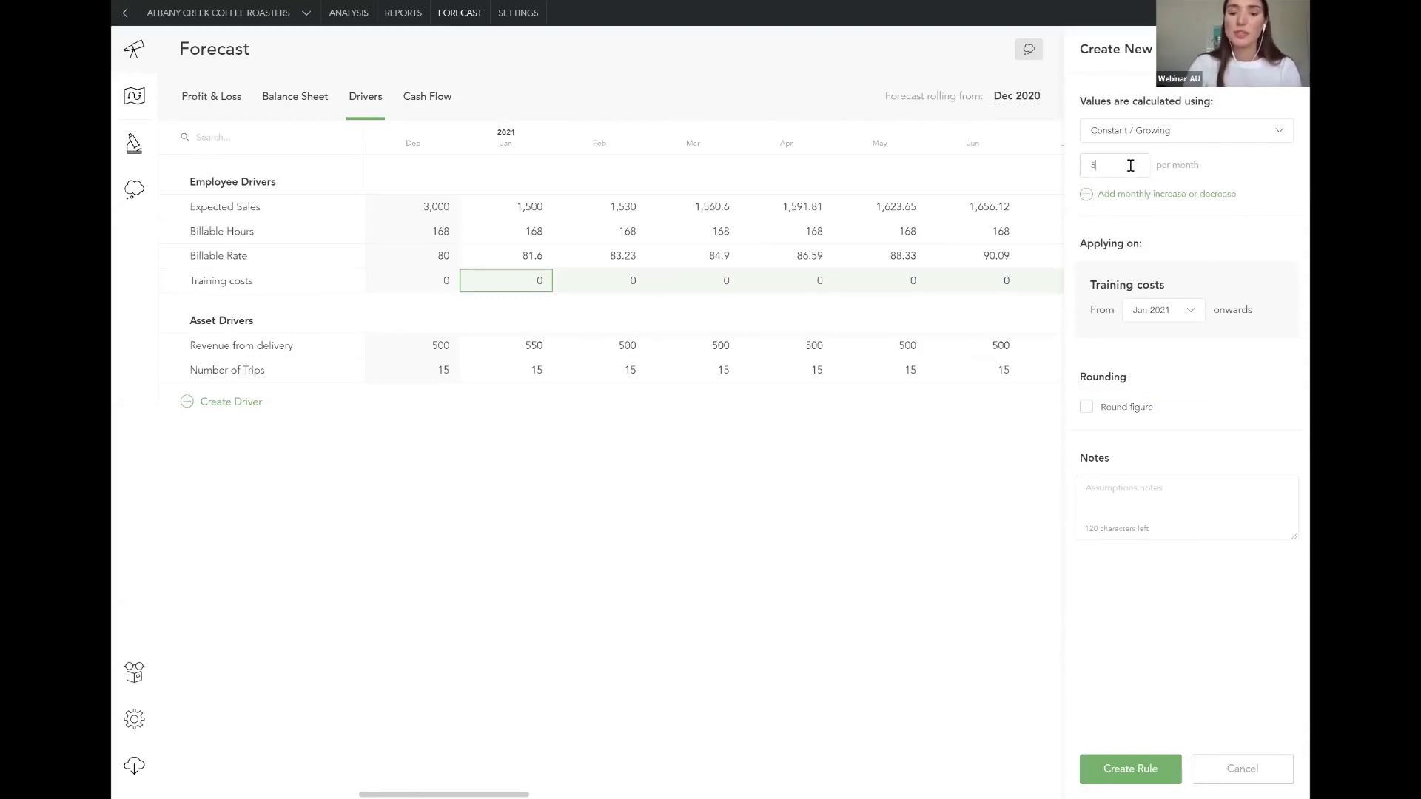
{"action": "type", "text": "00"}
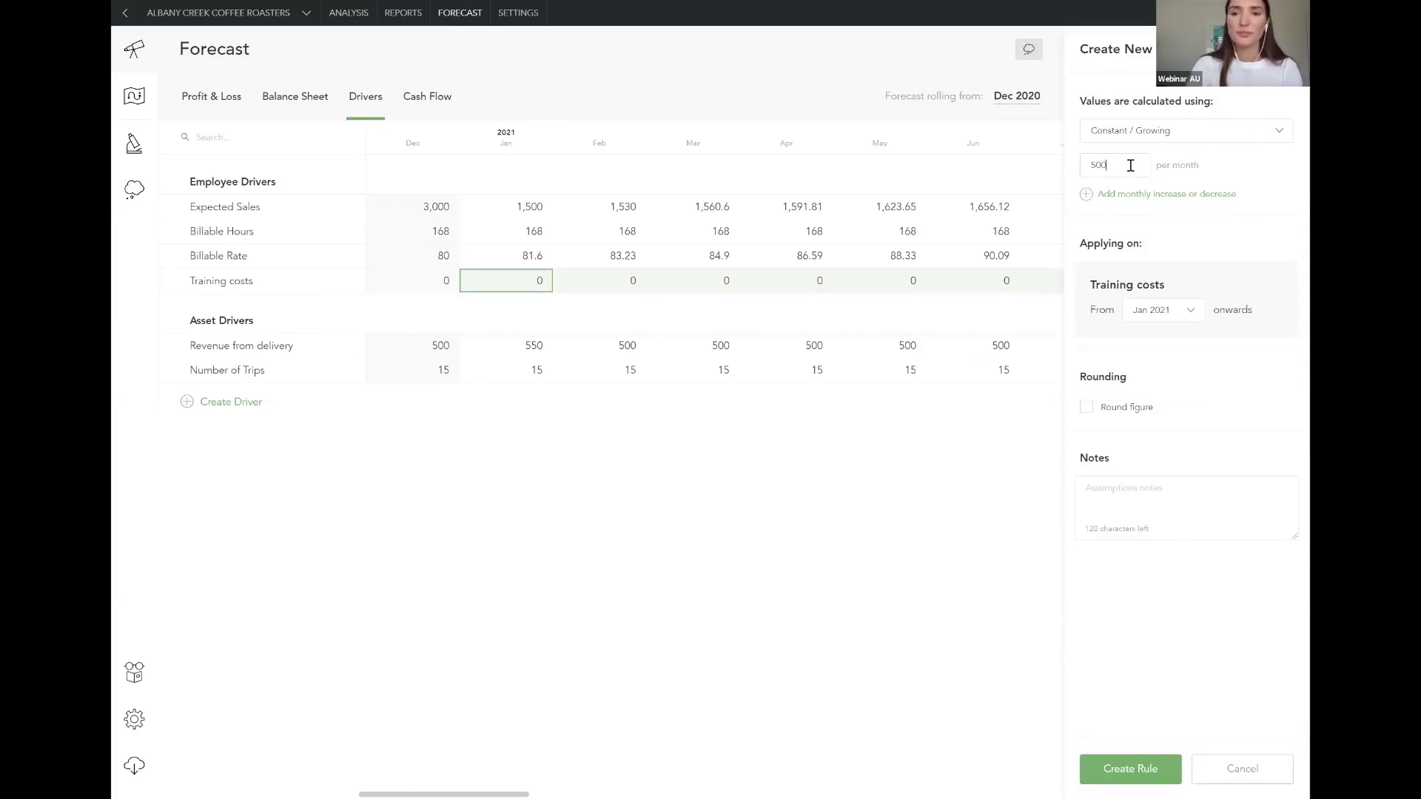
{"action": "left_click", "coordinate": [1118, 765]}
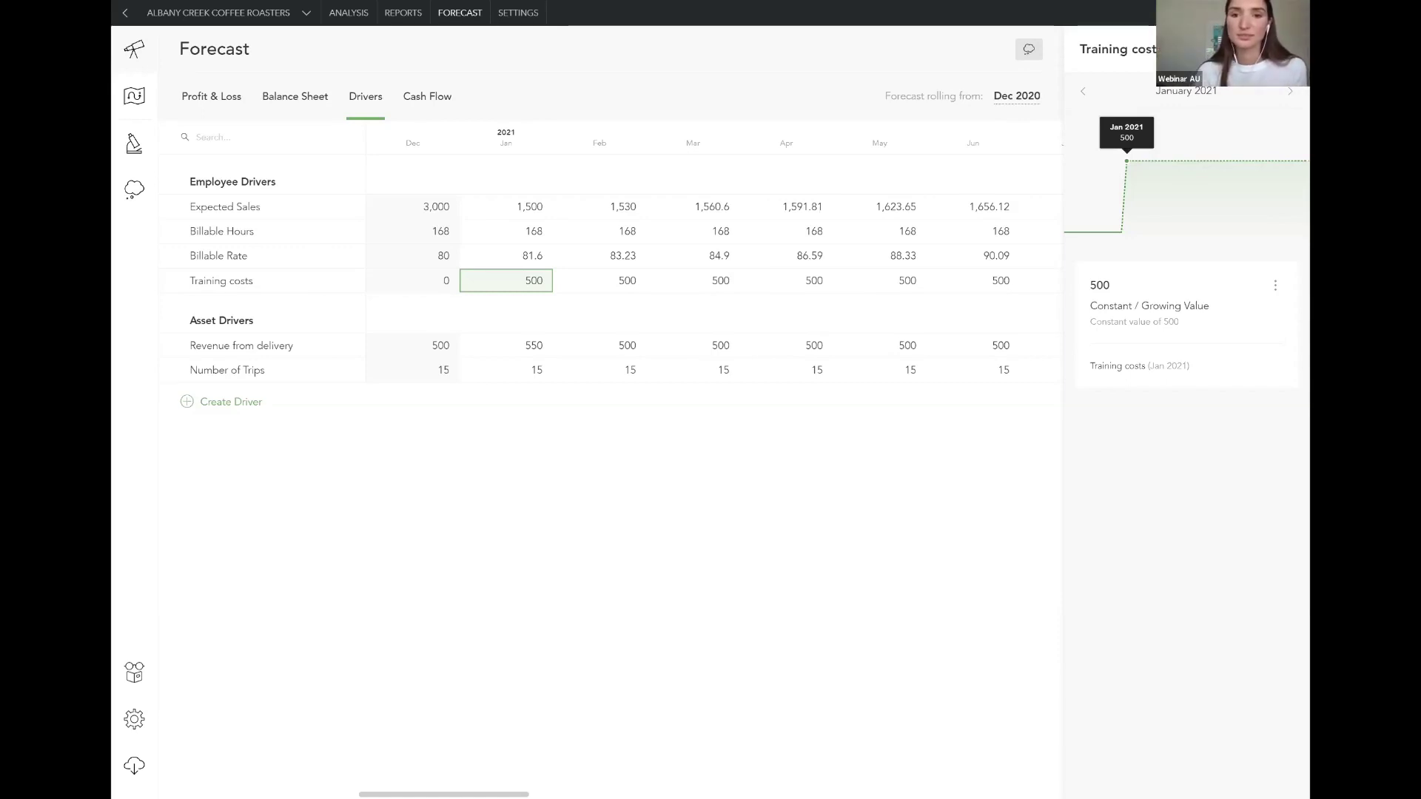
{"action": "left_click", "coordinate": [976, 422]}
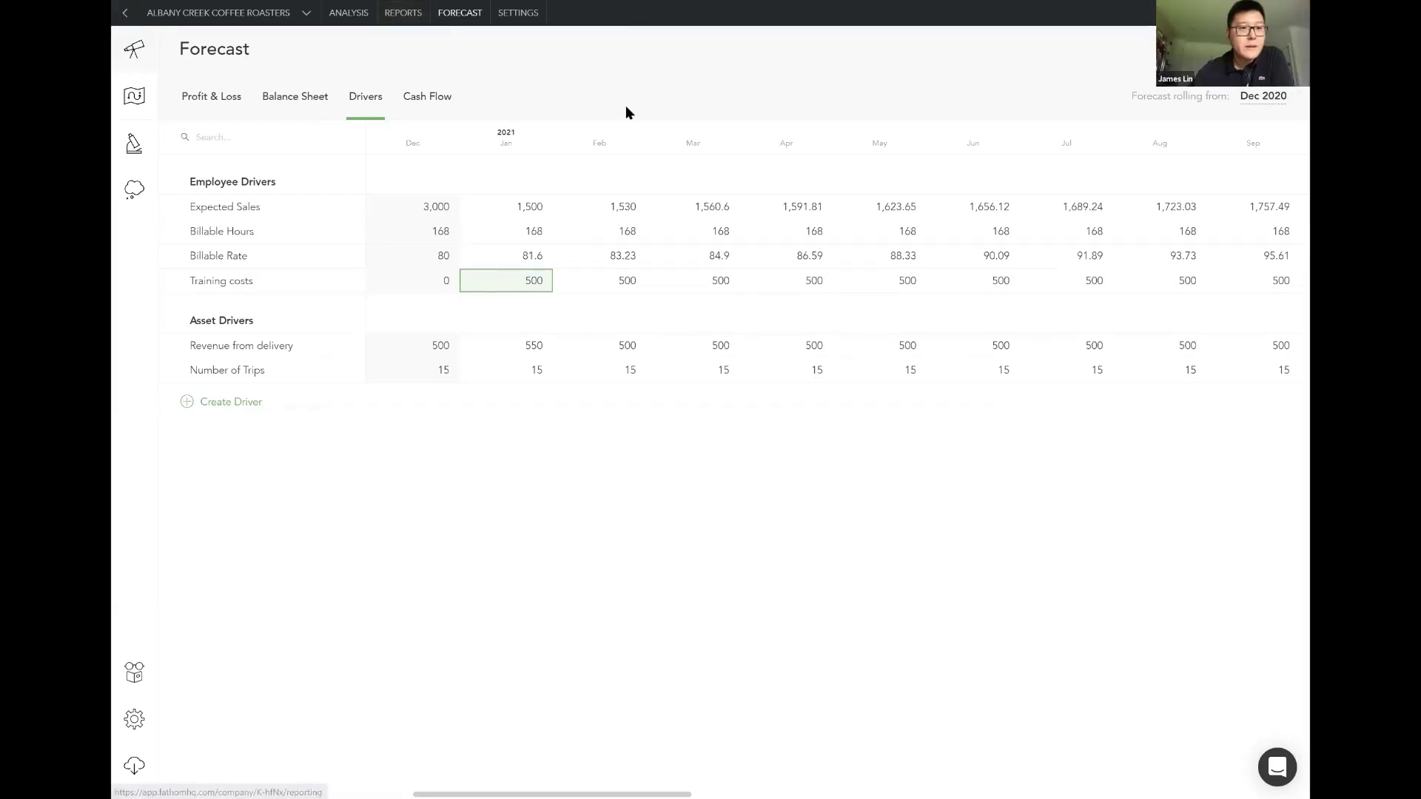
Step: Review the list of saved scenarios from the Profit & Loss forecast and switch to the presentation's Q&A slide
{"action": "scroll", "coordinate": [626, 113], "scroll_direction": "left", "scroll_amount": 5}
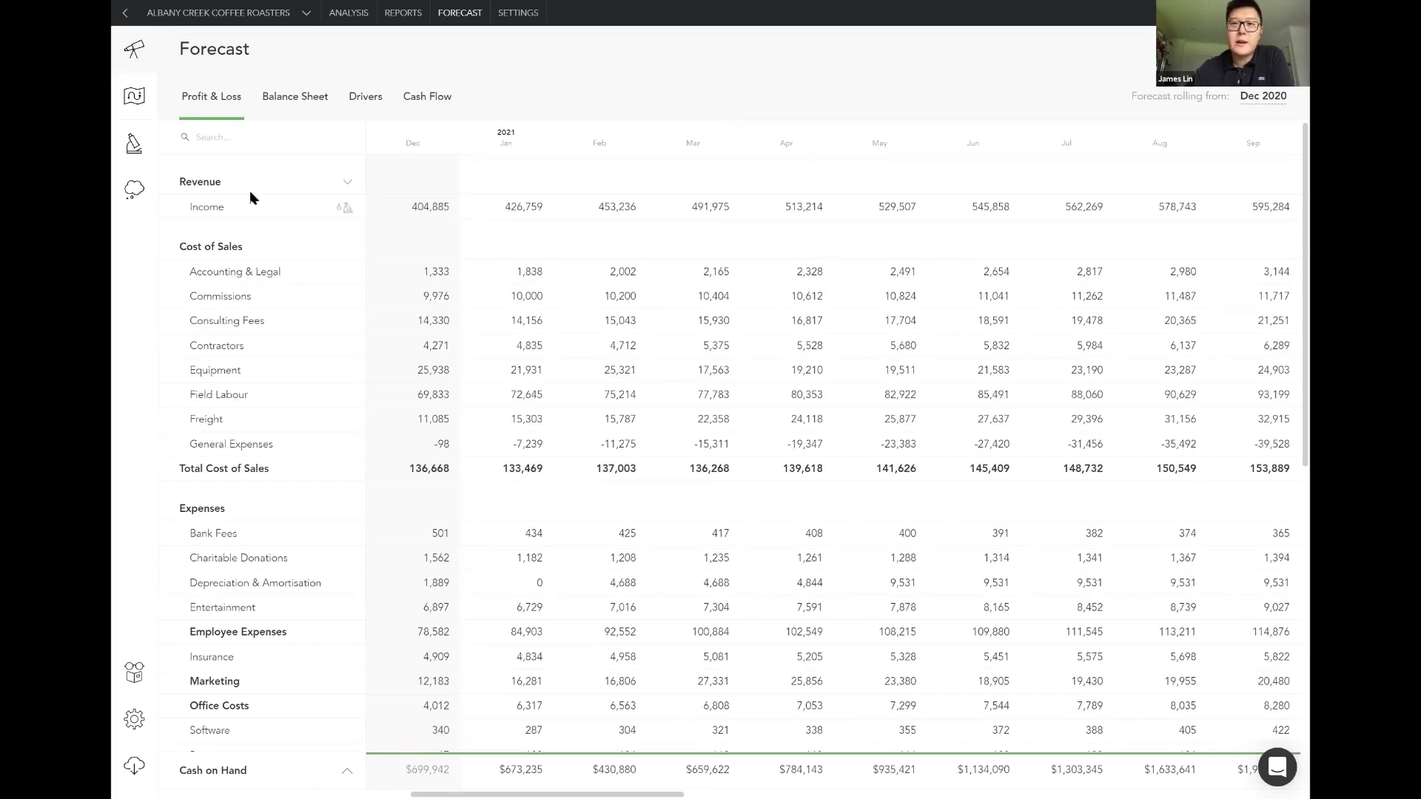
{"action": "left_click", "coordinate": [136, 192]}
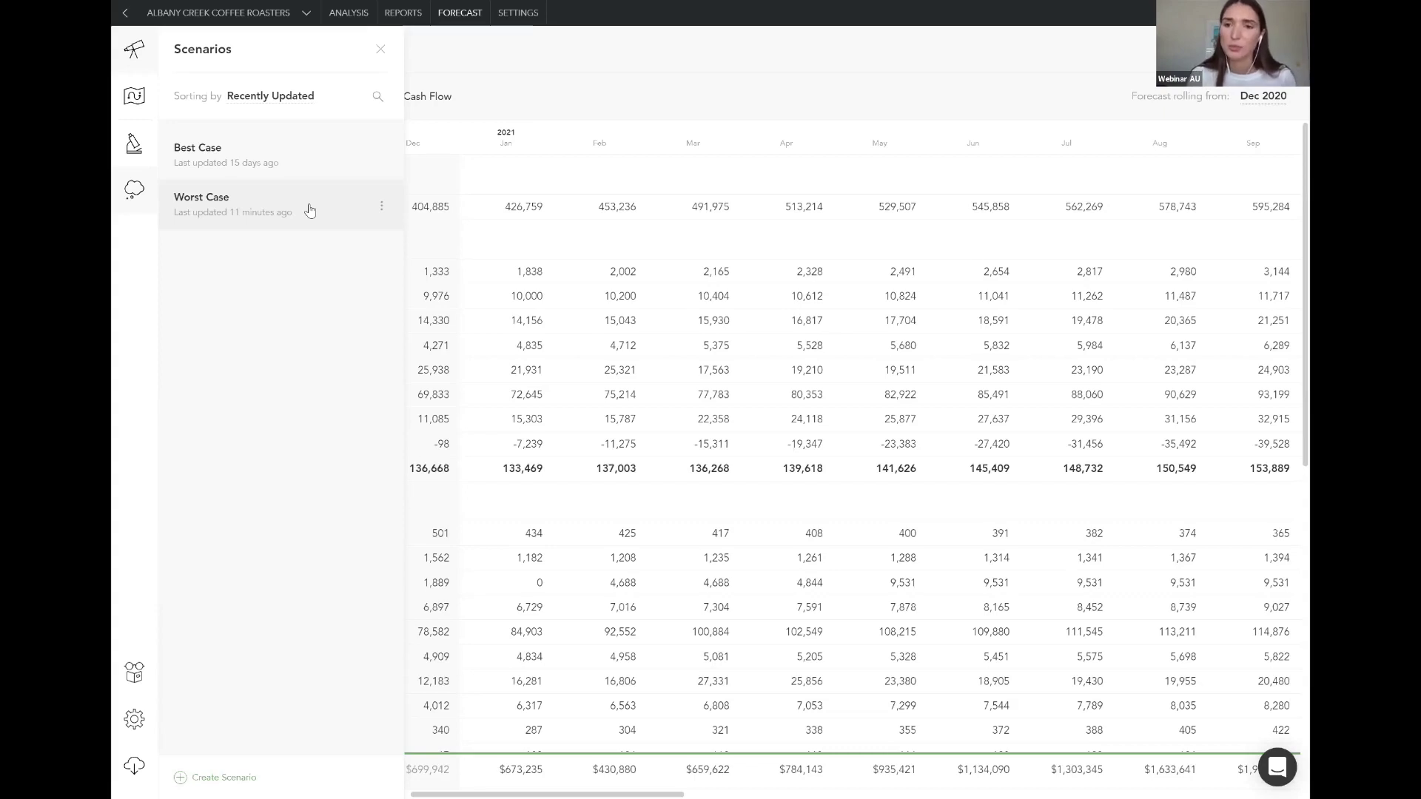
{"action": "left_click", "coordinate": [885, 142]}
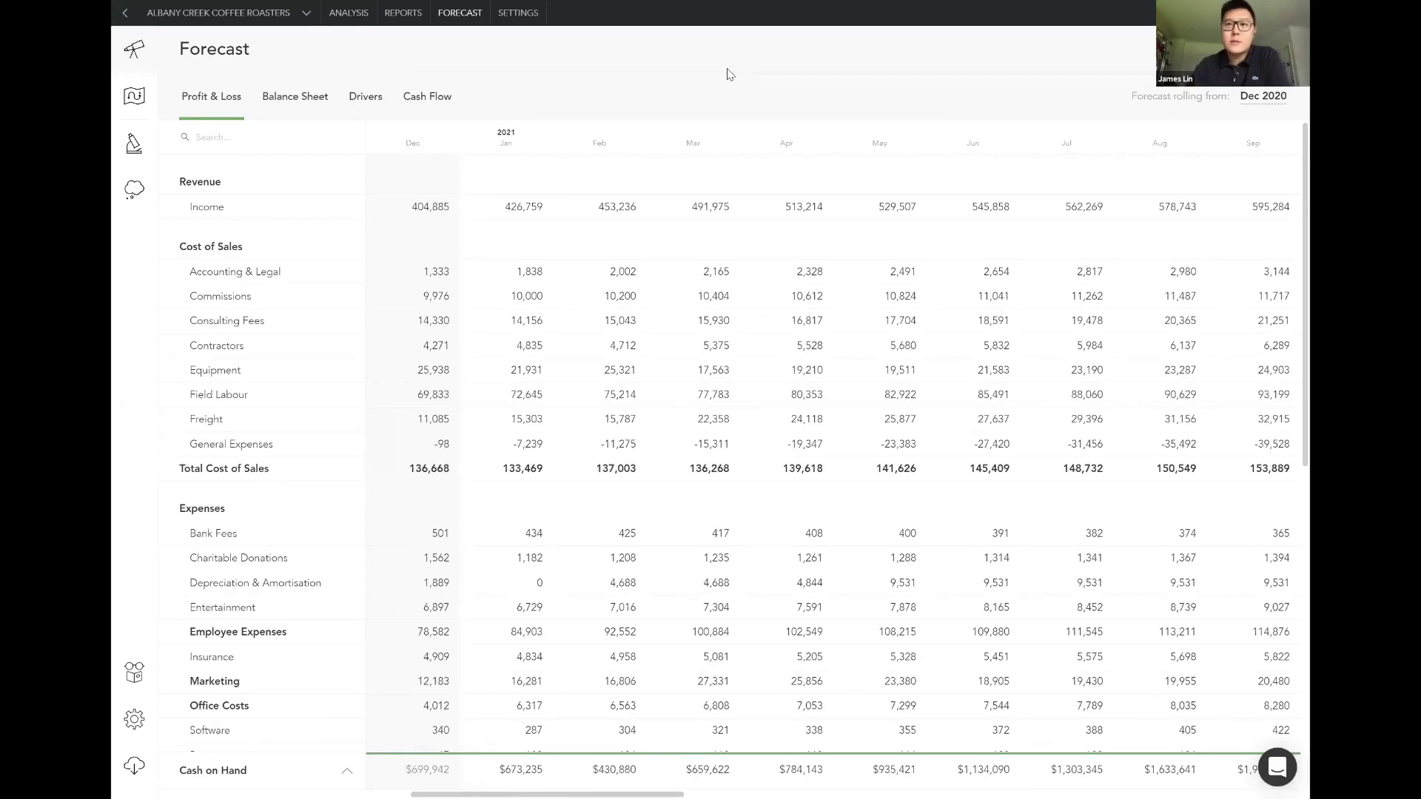
{"action": "key", "text": "alt+Tab"}
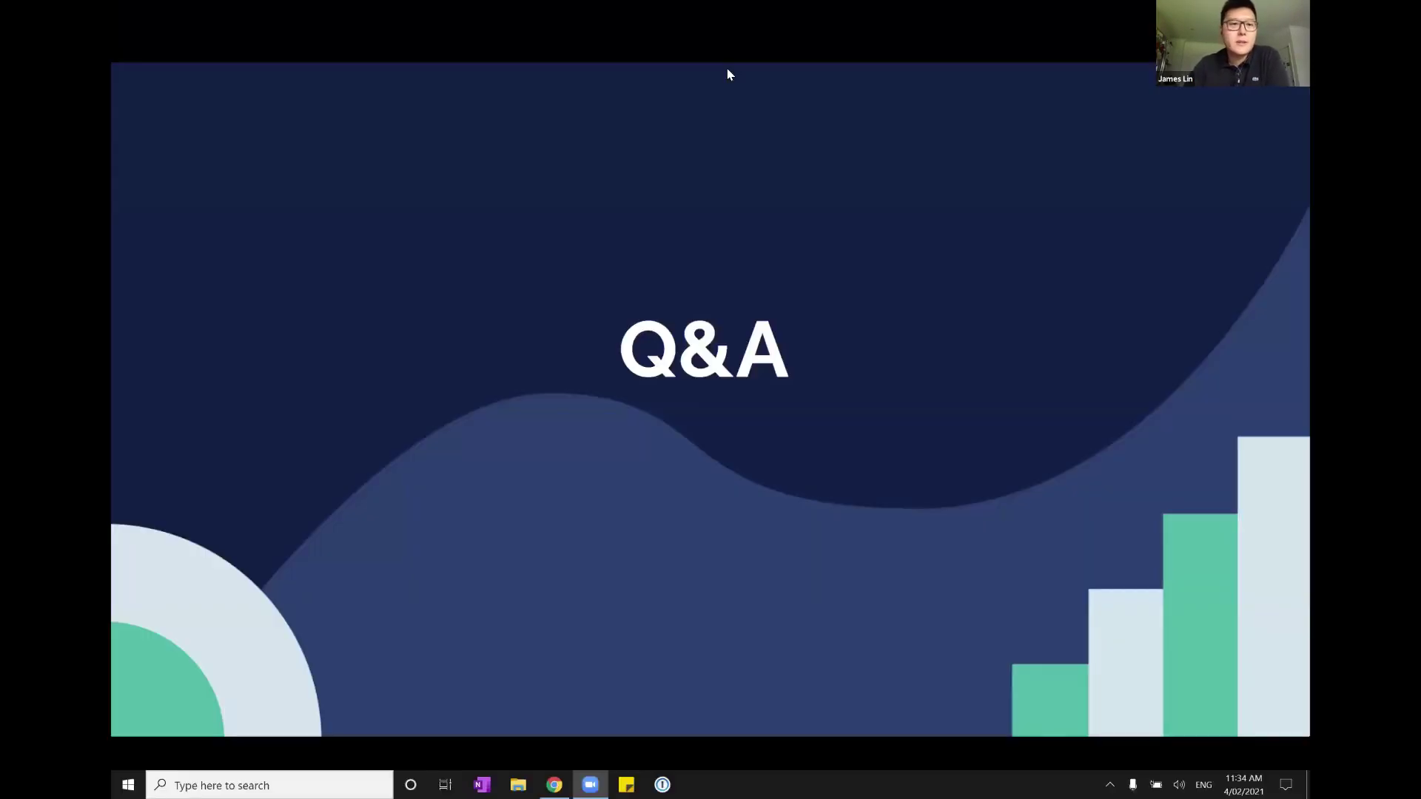